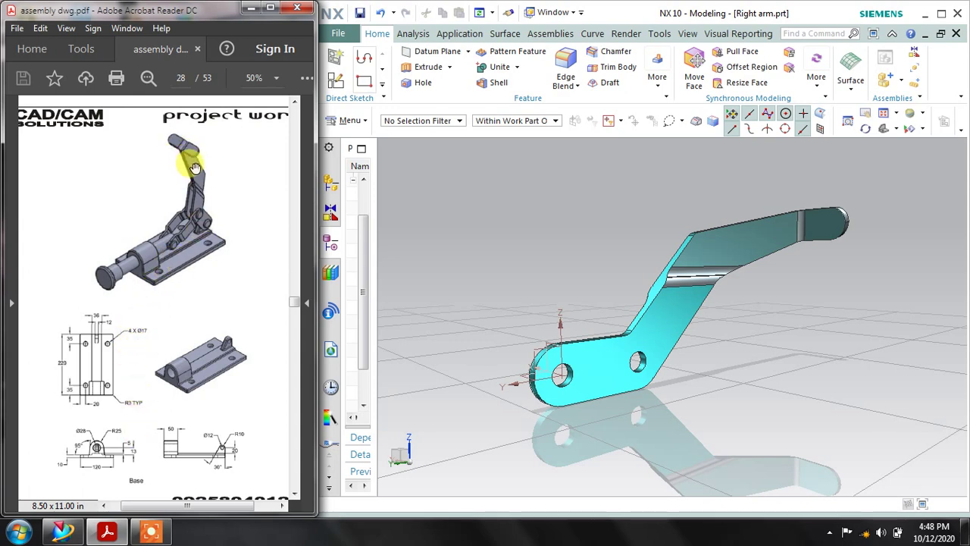
Review the Right/Left Arm drawings, orbit the Right arm part, then close it and begin a new file
{"action": "scroll", "coordinate": [195, 167], "scroll_direction": "down", "scroll_amount": 10}
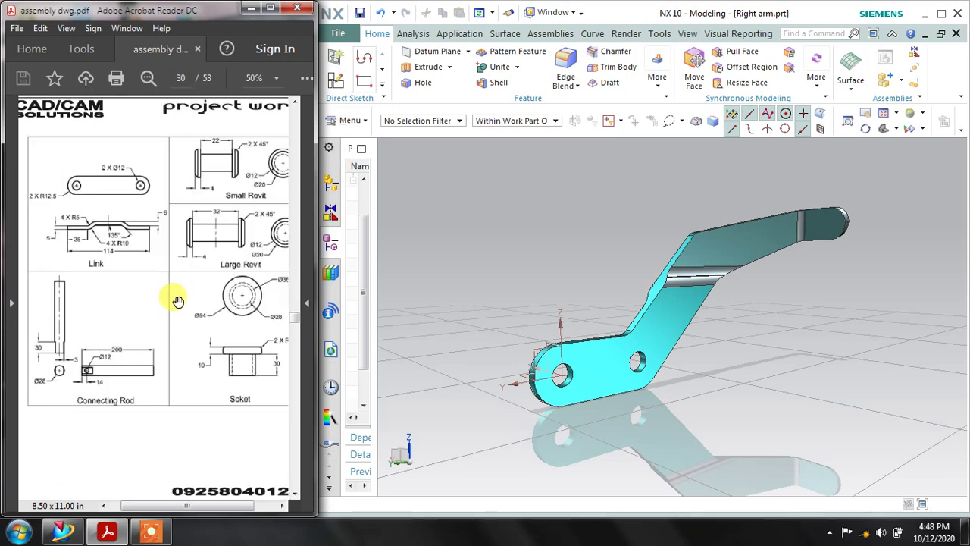
{"action": "scroll", "coordinate": [177, 301], "scroll_direction": "up", "scroll_amount": 4}
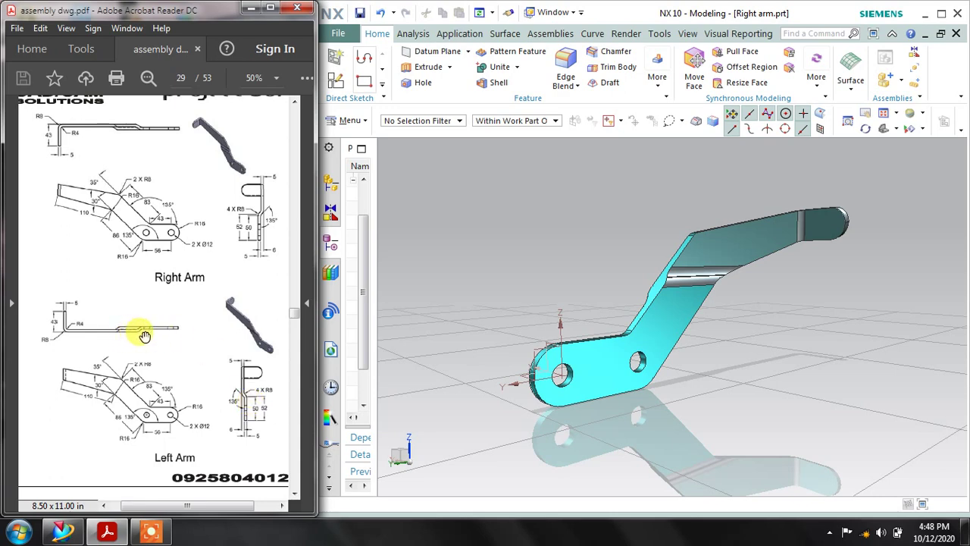
{"action": "scroll", "coordinate": [202, 242], "scroll_direction": "up", "scroll_amount": 1}
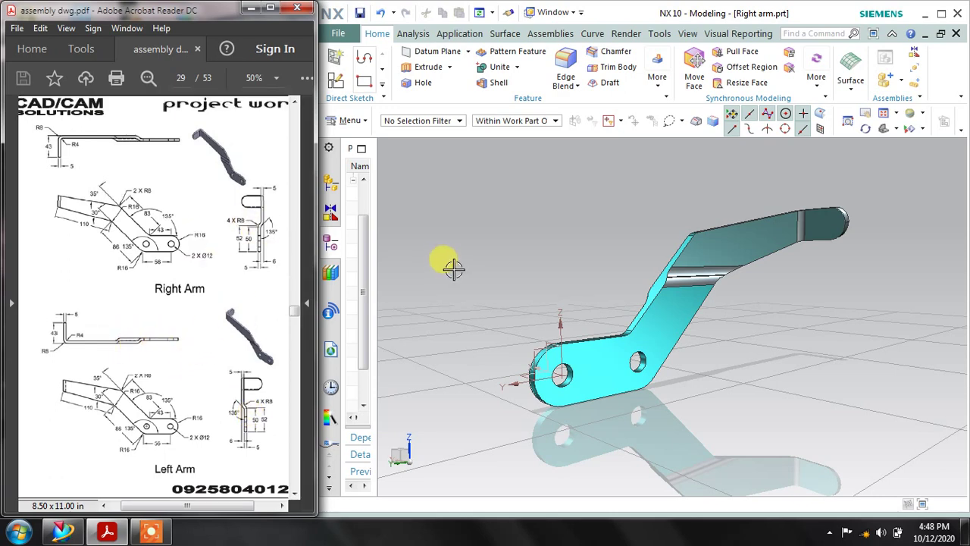
{"action": "middle_click_drag", "start_coordinate": [473, 251], "coordinate": [473, 244]}
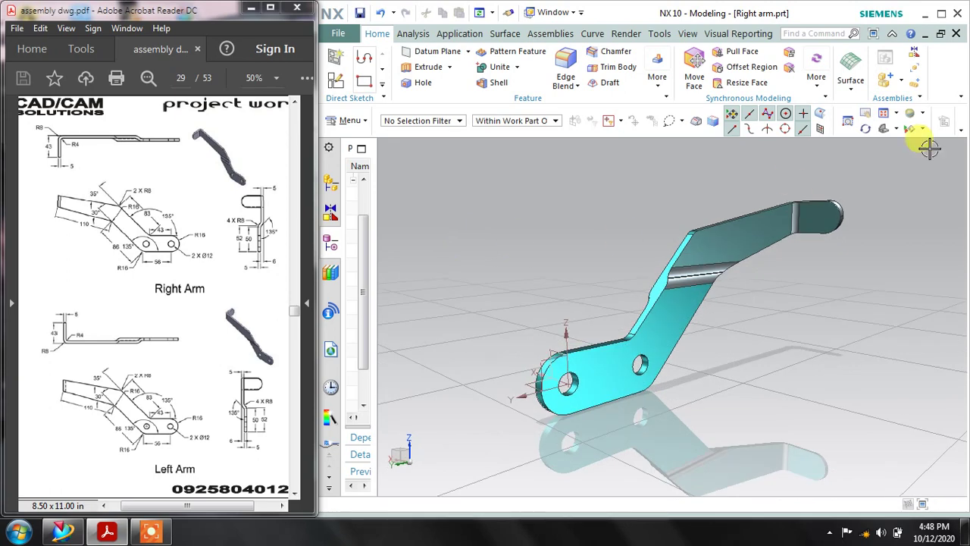
{"action": "left_click", "coordinate": [956, 33]}
{"action": "left_click", "coordinate": [341, 72]}
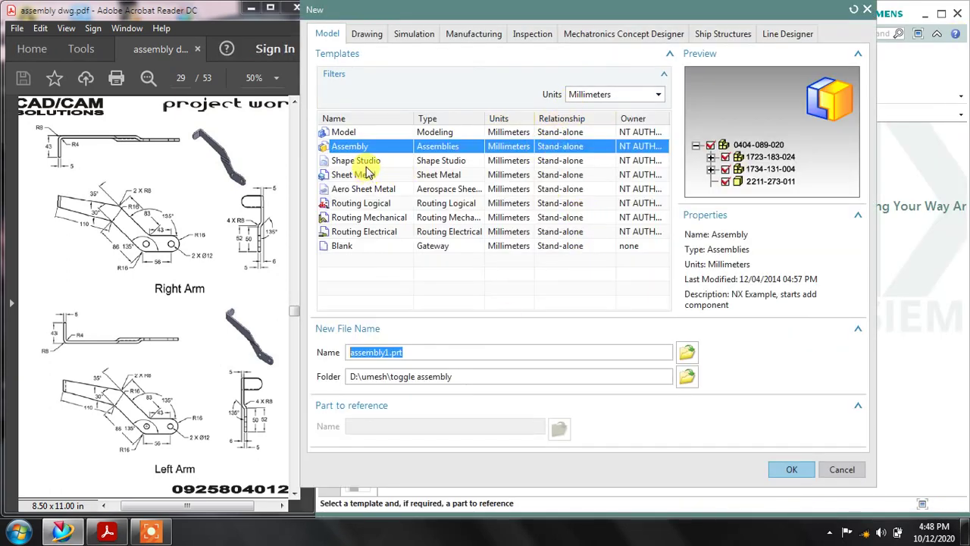
Create model1.prt from the Model template, then zoom the PDF to the Left Arm drawing at 75%
{"action": "left_click", "coordinate": [373, 133]}
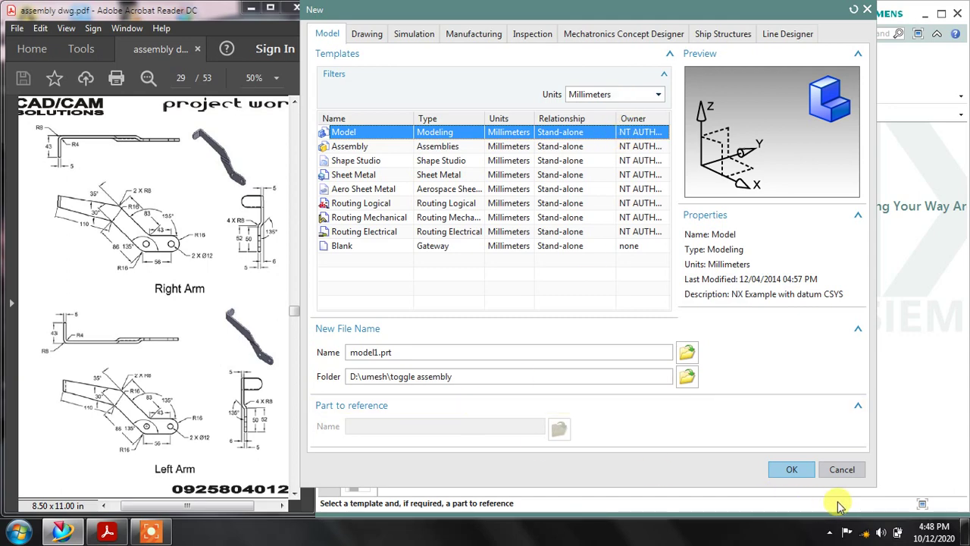
{"action": "left_click", "coordinate": [792, 469]}
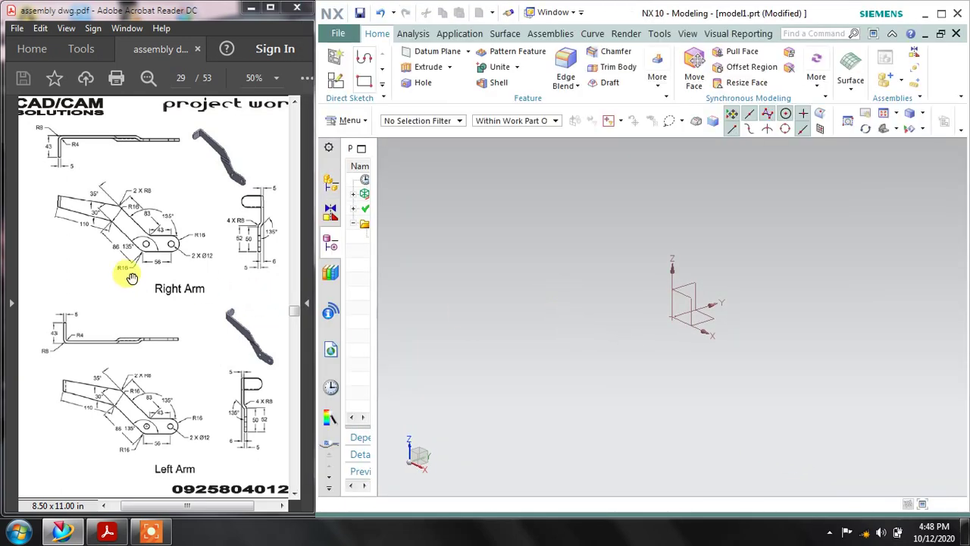
{"action": "left_click", "coordinate": [130, 396]}
{"action": "scroll", "coordinate": [134, 394], "scroll_direction": "down", "scroll_amount": 3}
{"action": "scroll", "coordinate": [133, 386], "scroll_direction": "up", "scroll_amount": 3}
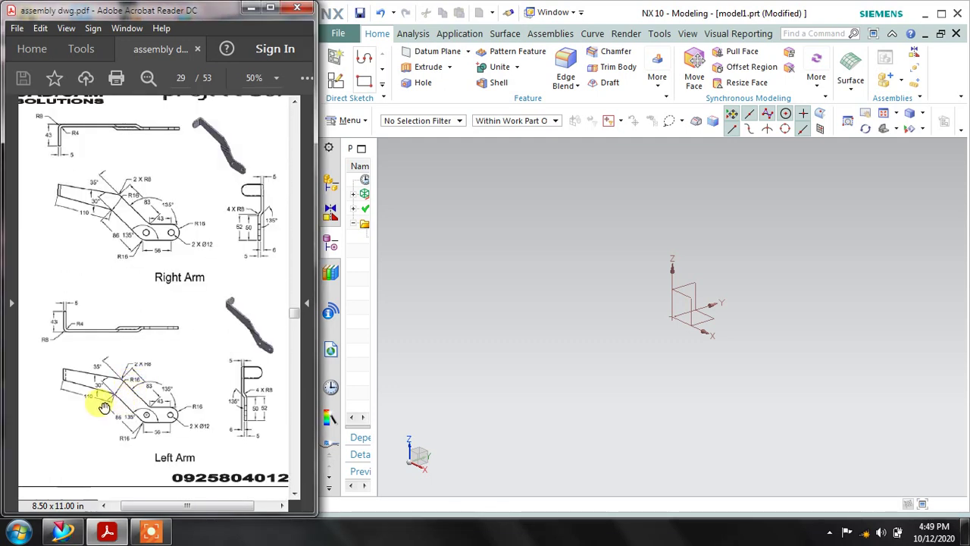
{"action": "scroll", "coordinate": [123, 432], "scroll_direction": "up", "scroll_amount": 1, "text": "ctrl"}
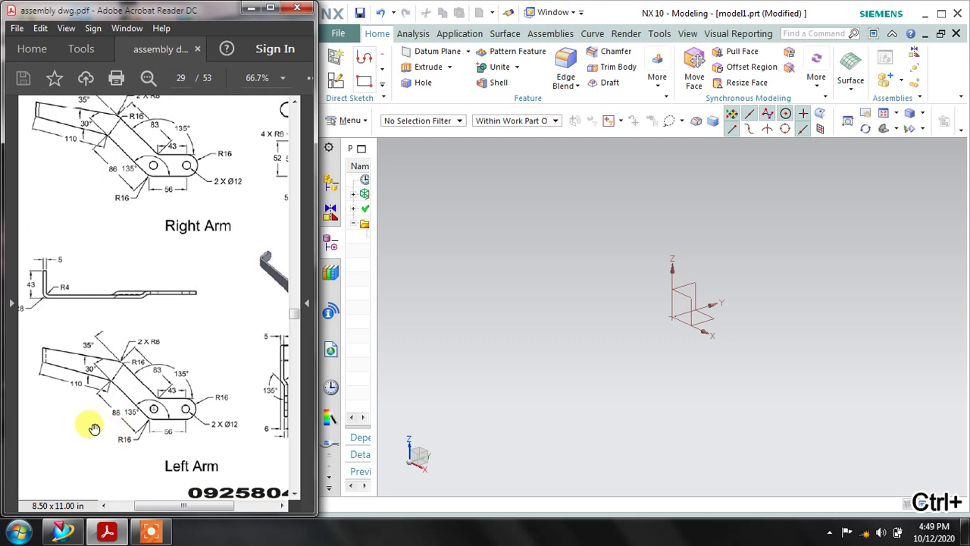
{"action": "scroll", "coordinate": [97, 415], "scroll_direction": "up", "scroll_amount": 1, "text": "ctrl"}
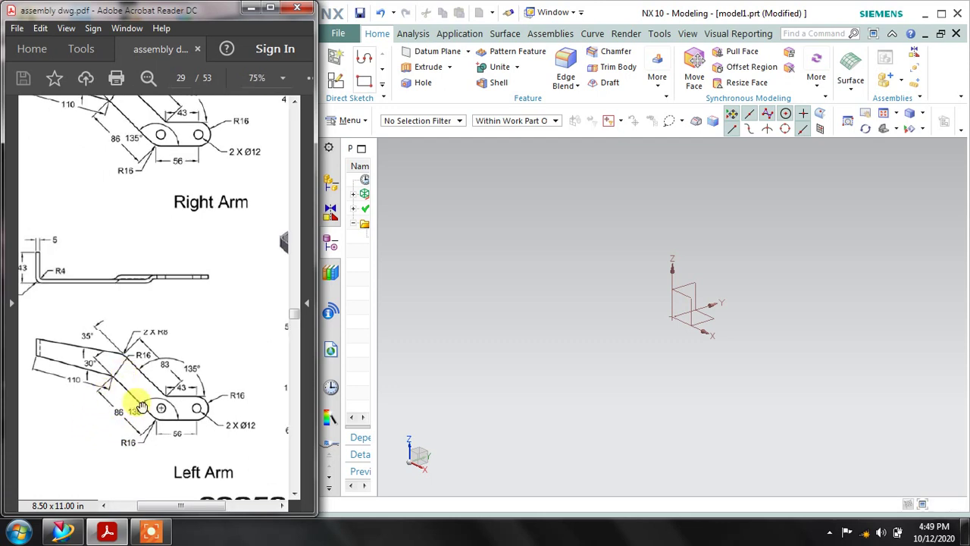
{"action": "scroll", "coordinate": [140, 407], "scroll_direction": "down", "scroll_amount": 1}
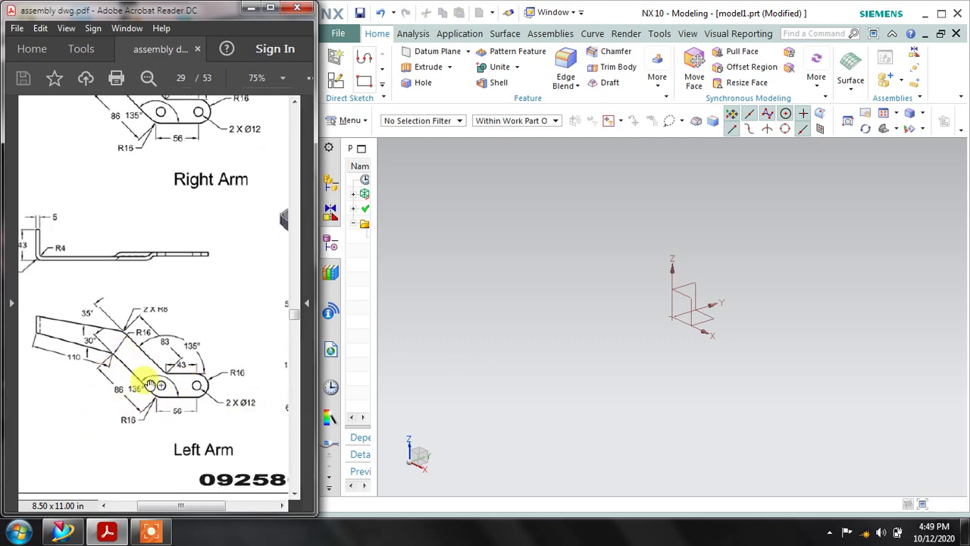
Start a new sketch on the datum plane
{"action": "left_click", "coordinate": [338, 62]}
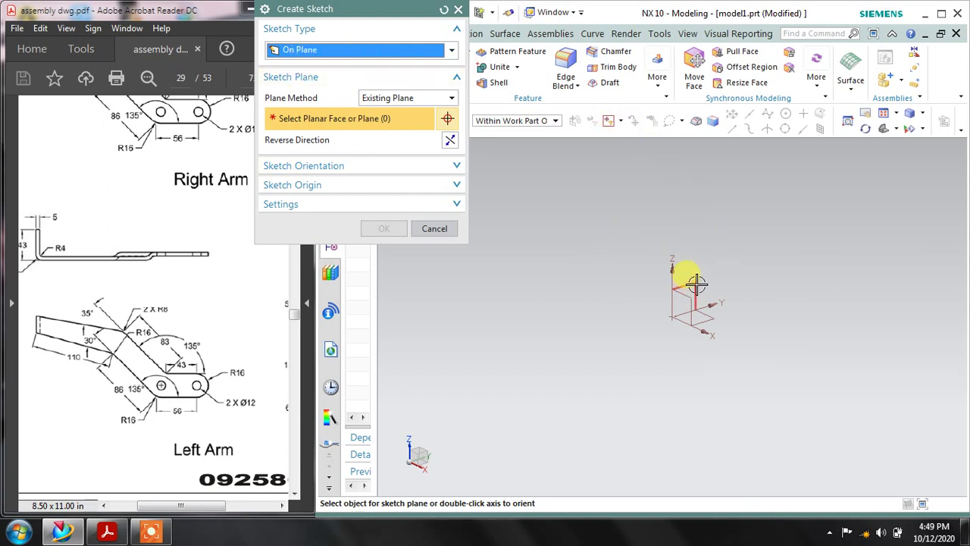
{"action": "left_click", "coordinate": [677, 271]}
{"action": "left_click", "coordinate": [402, 229]}
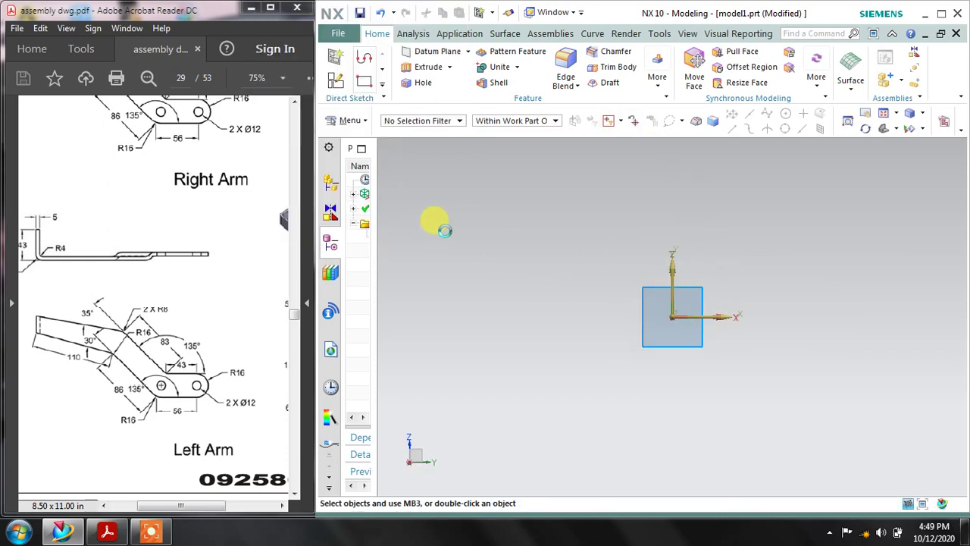
Draw two concentric circles centred at the origin
{"action": "left_click", "coordinate": [449, 61]}
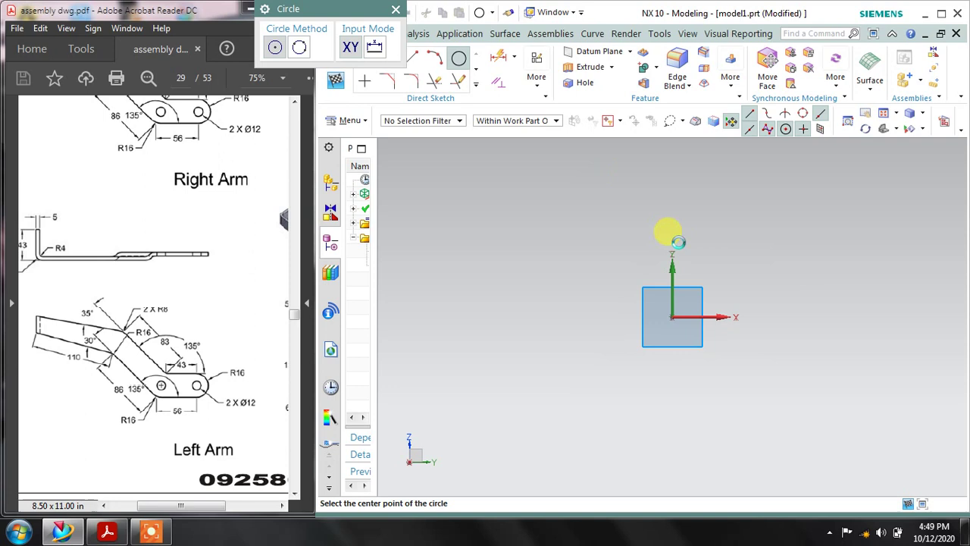
{"action": "left_click", "coordinate": [672, 317]}
{"action": "left_click", "coordinate": [676, 267]}
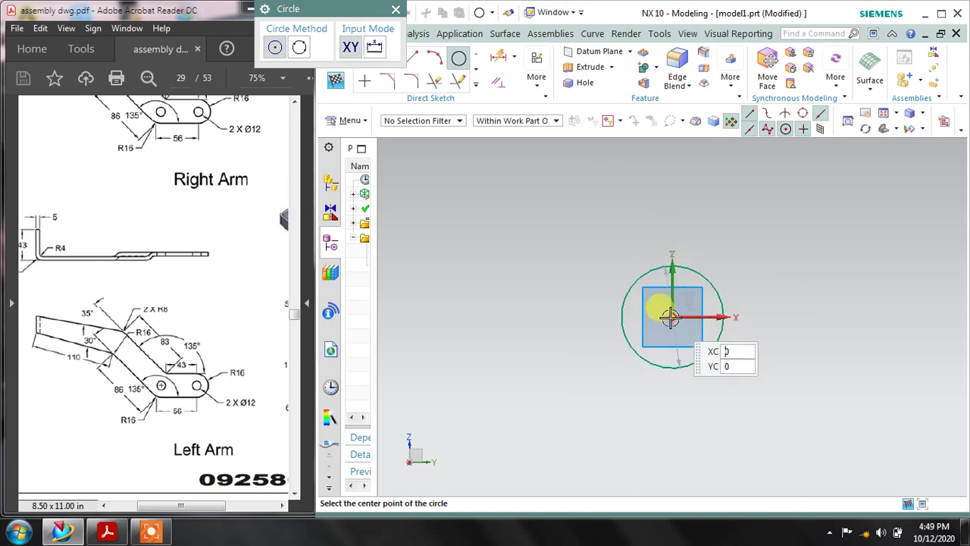
{"action": "left_click", "coordinate": [673, 293]}
{"action": "left_click", "coordinate": [681, 297]}
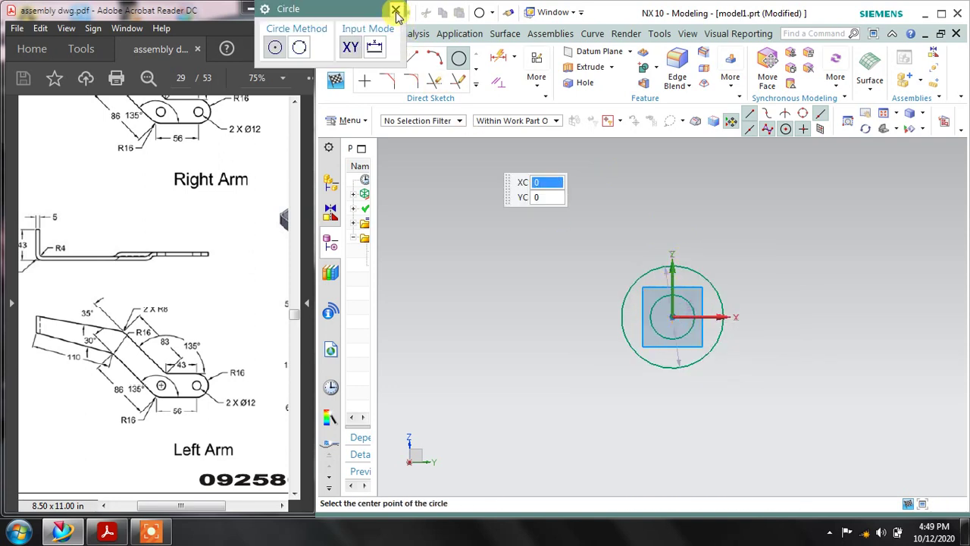
{"action": "left_click", "coordinate": [395, 13]}
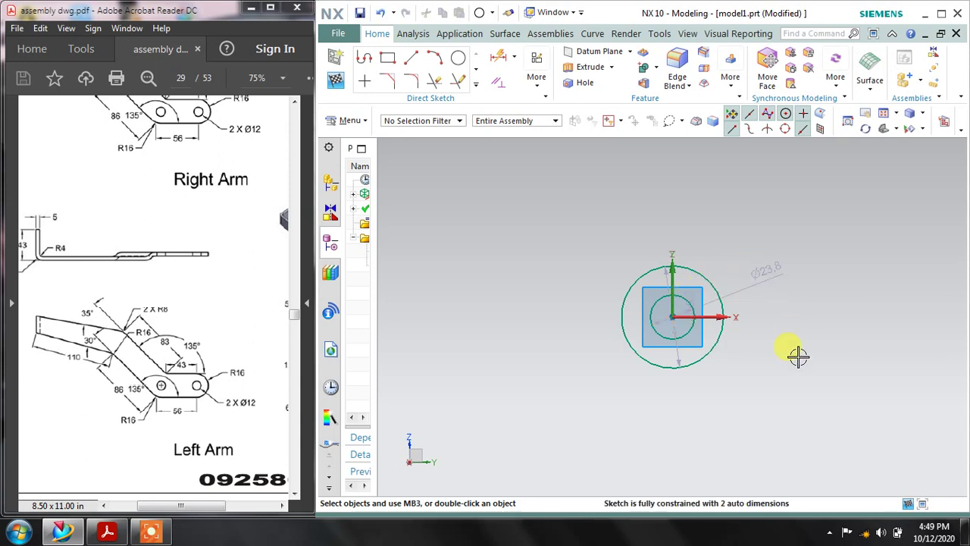
Set the larger circle's diameter to 30 and the smaller circle's to 12
{"action": "double_click", "coordinate": [758, 267]}
{"action": "type", "text": "30"}
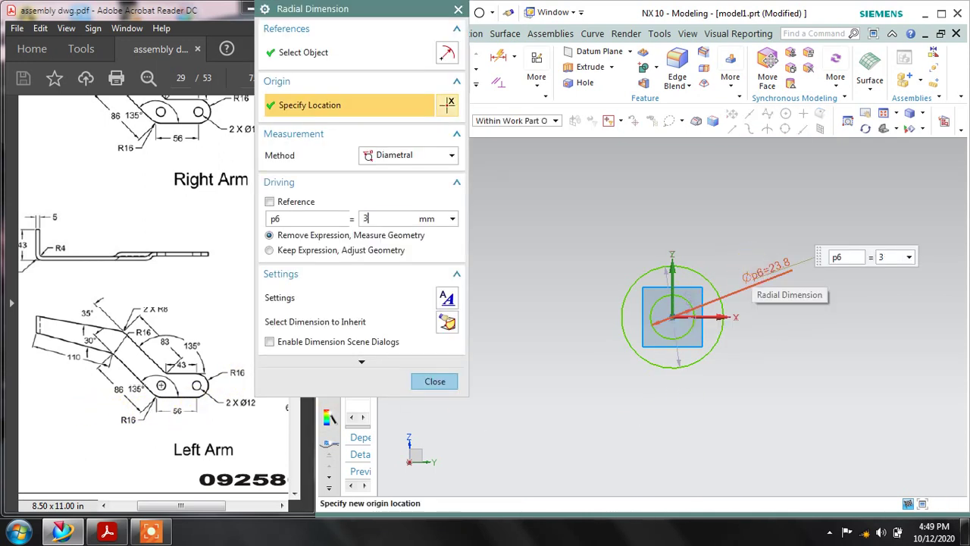
{"action": "key", "text": "Return"}
{"action": "left_click", "coordinate": [434, 382]}
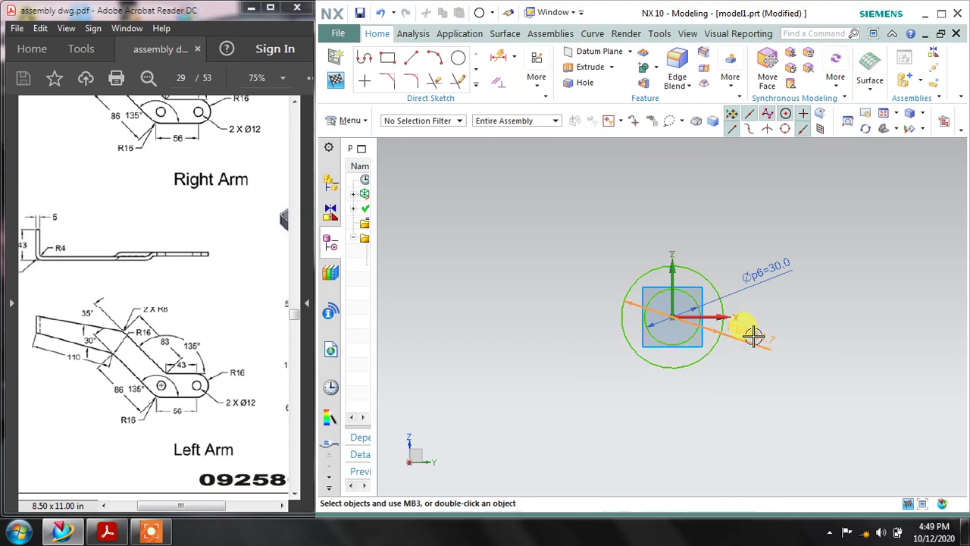
{"action": "double_click", "coordinate": [754, 335]}
{"action": "type", "text": "12"}
{"action": "key", "text": "Return"}
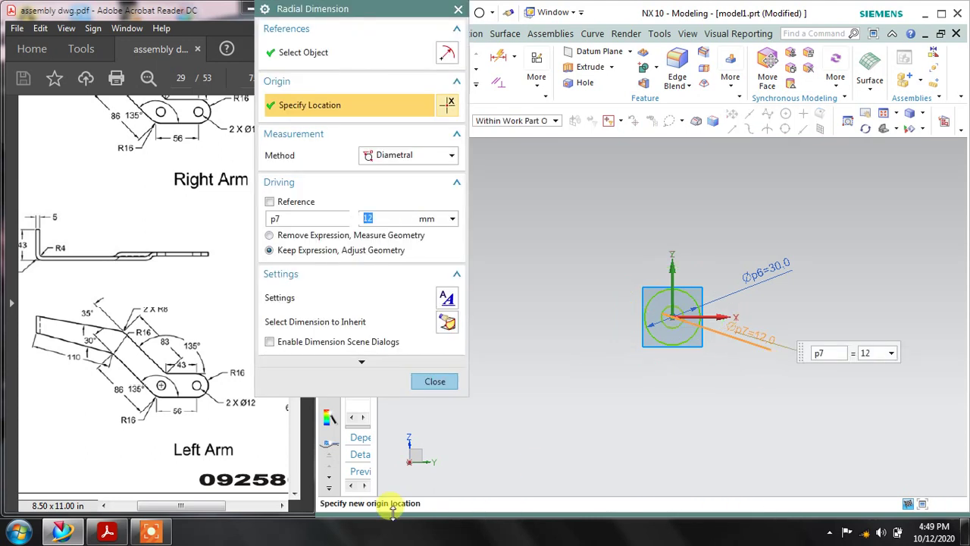
{"action": "left_click", "coordinate": [432, 386]}
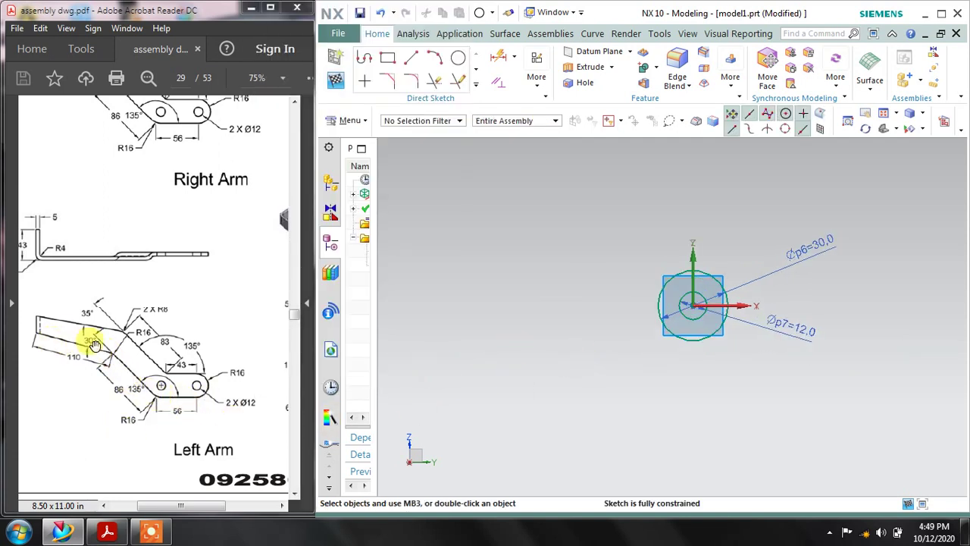
{"action": "left_click", "coordinate": [365, 58]}
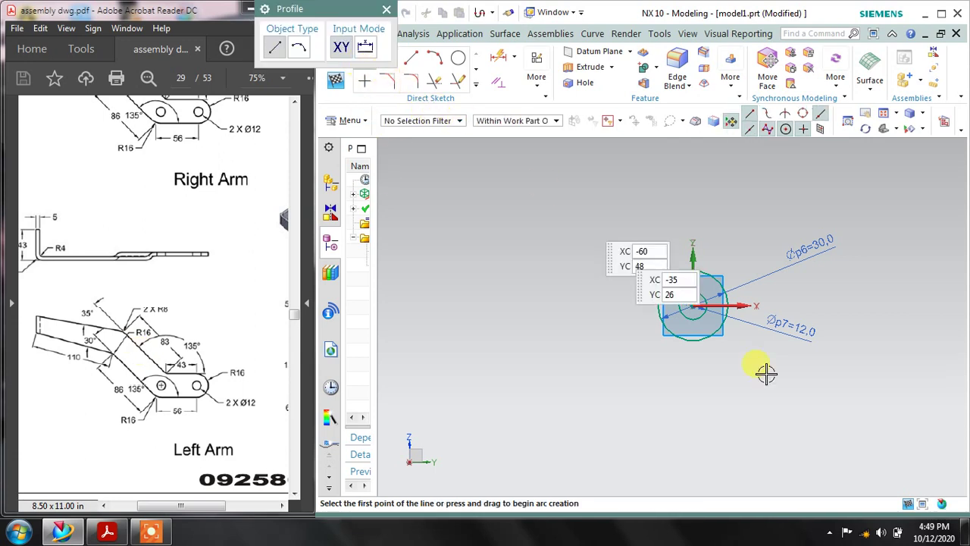
Draw a line chain left from the Ø30 circle: a horizontal line, then 60 at 139° and 45 at 151°
{"action": "left_click", "coordinate": [713, 334]}
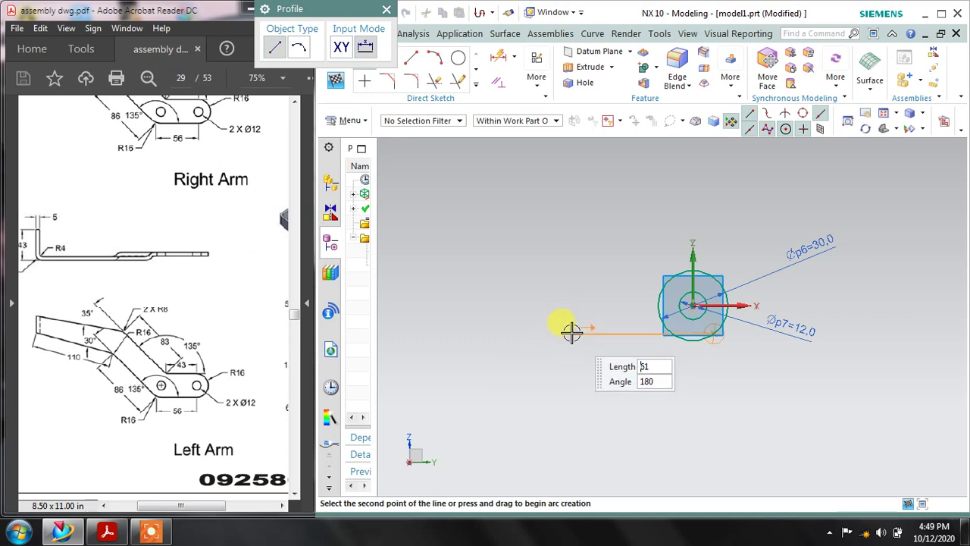
{"action": "left_click", "coordinate": [610, 333]}
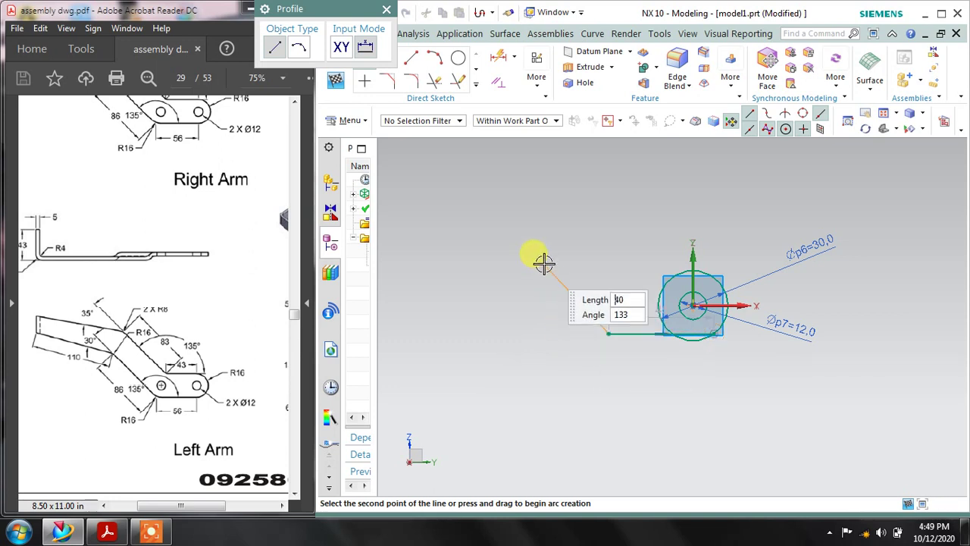
{"action": "left_click", "coordinate": [504, 240]}
{"action": "left_click", "coordinate": [399, 219]}
{"action": "key", "text": "Escape"}
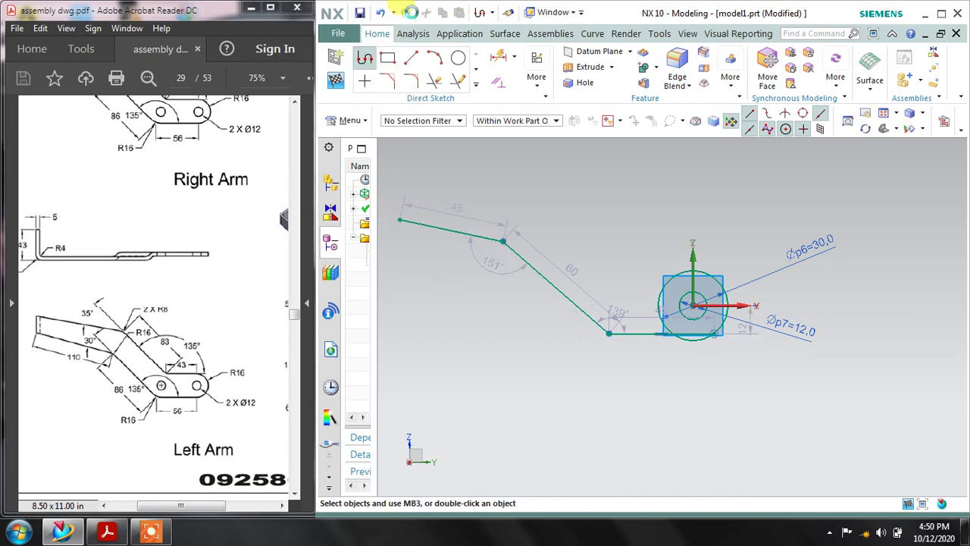
{"action": "left_click", "coordinate": [386, 59]}
{"action": "left_click", "coordinate": [387, 10]}
{"action": "left_click", "coordinate": [498, 81]}
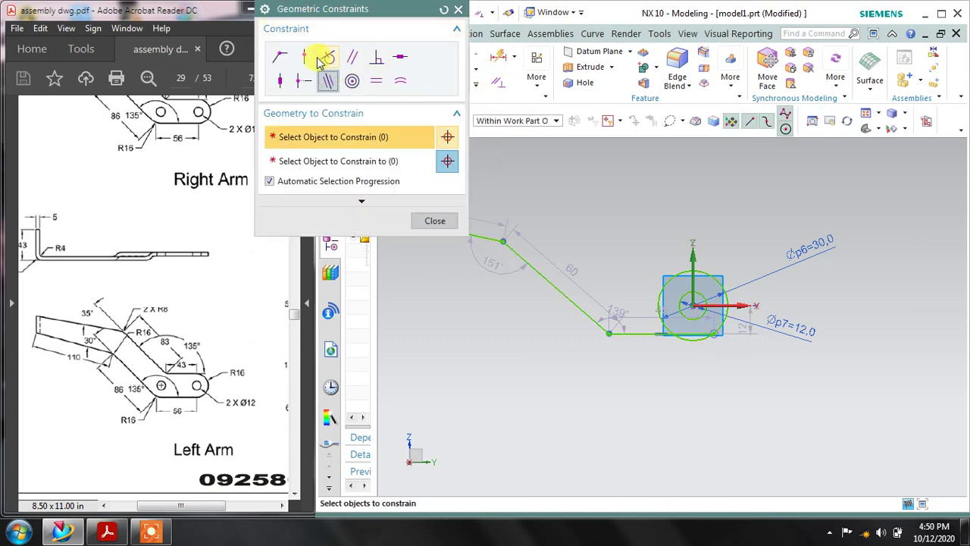
Make the horizontal sketch line tangent to the Ø30 circle
{"action": "left_click", "coordinate": [331, 65]}
{"action": "scroll", "coordinate": [700, 351], "scroll_direction": "up", "scroll_amount": 4}
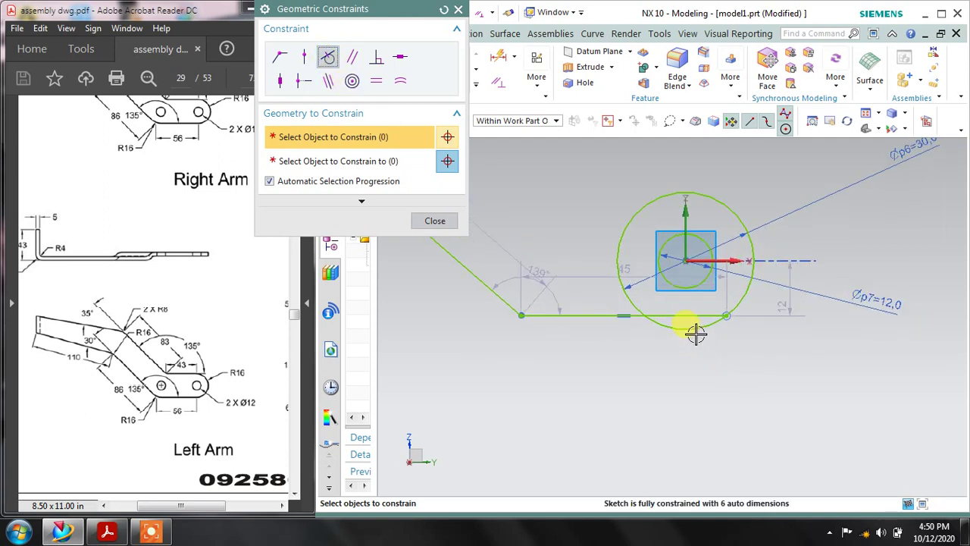
{"action": "left_click", "coordinate": [616, 341]}
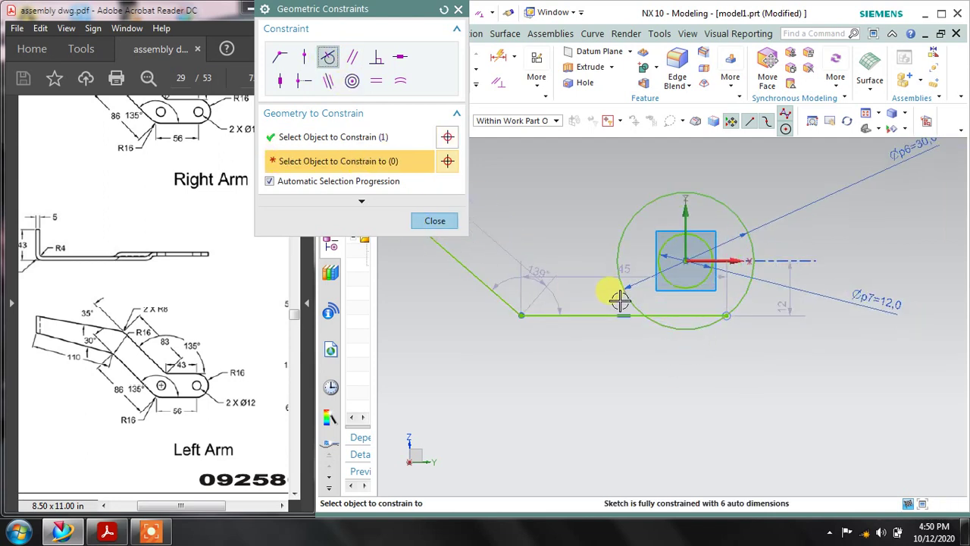
{"action": "left_click", "coordinate": [599, 313]}
{"action": "left_click", "coordinate": [435, 220]}
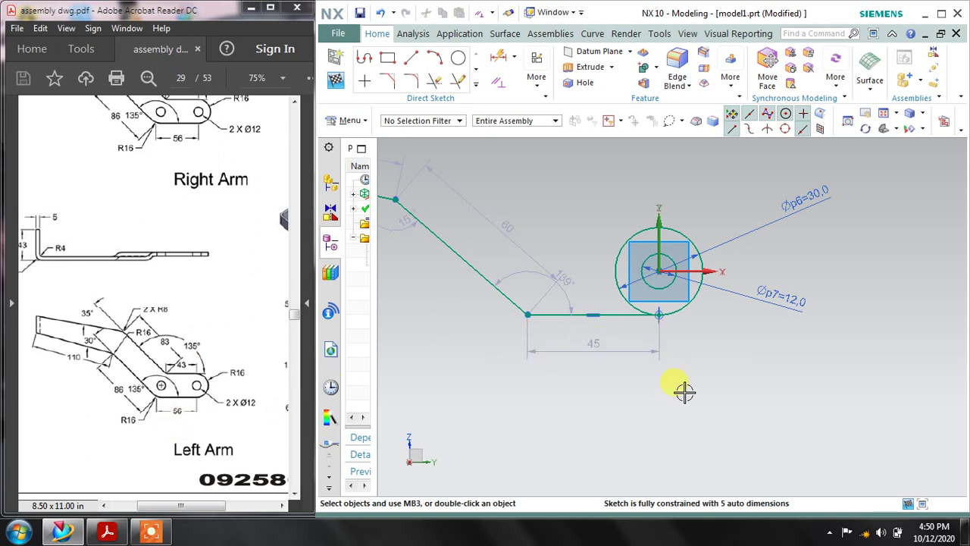
Set the base line length to 56 and the first bend angle to 135°
{"action": "double_click", "coordinate": [593, 342]}
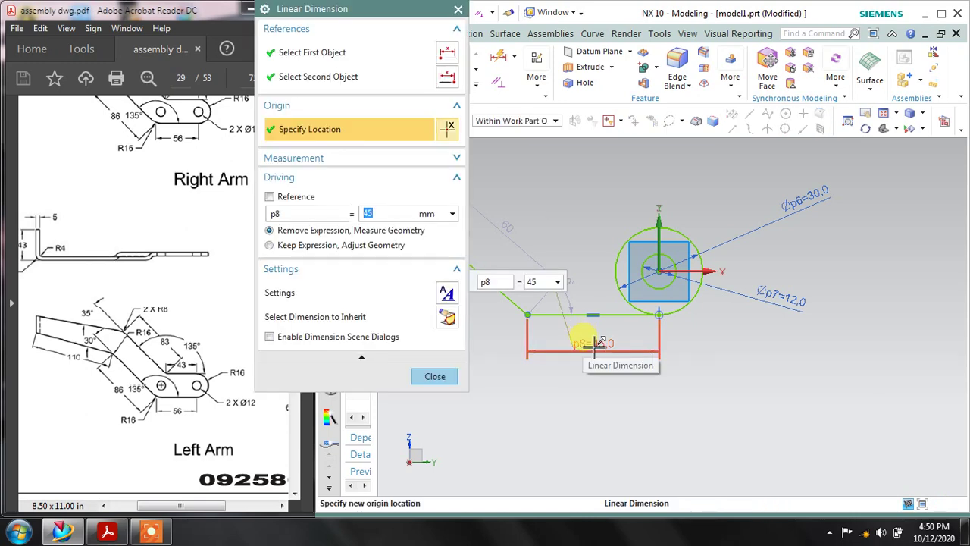
{"action": "type", "text": "56"}
{"action": "key", "text": "Return"}
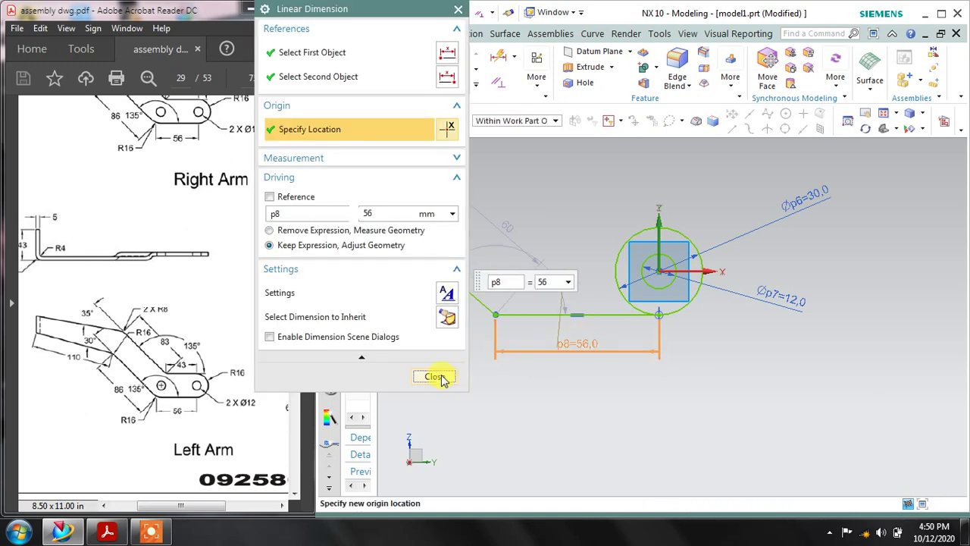
{"action": "left_click", "coordinate": [434, 377]}
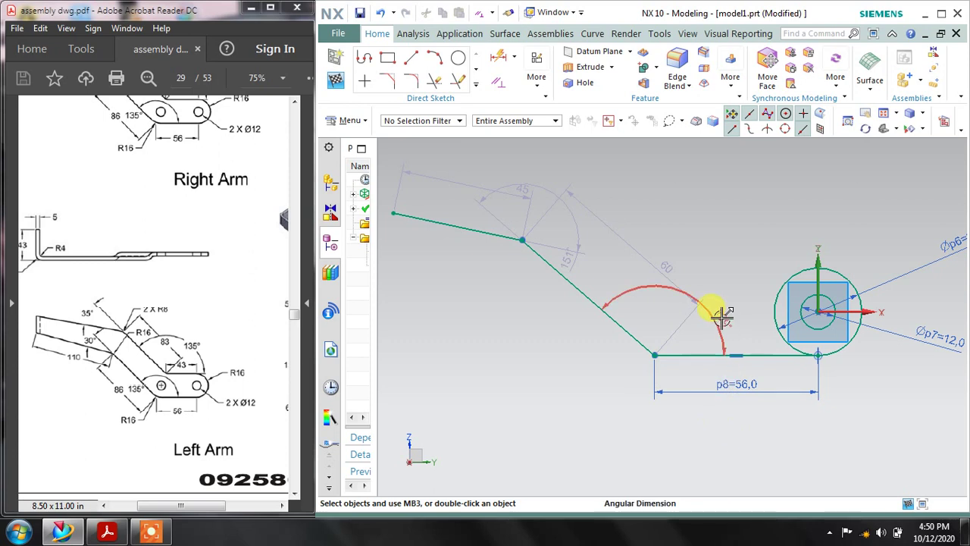
{"action": "double_click", "coordinate": [716, 319]}
{"action": "type", "text": "1"}
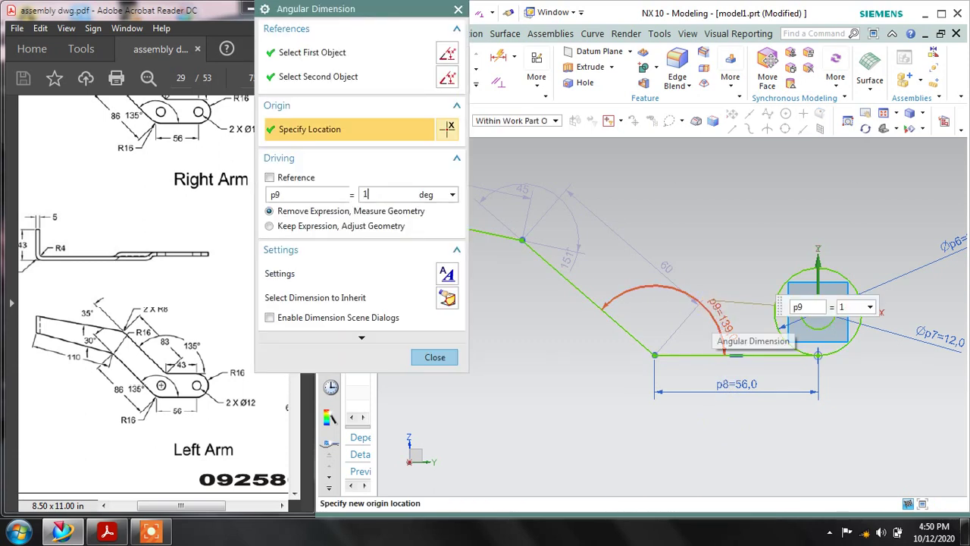
{"action": "type", "text": "35"}
{"action": "key", "text": "Return"}
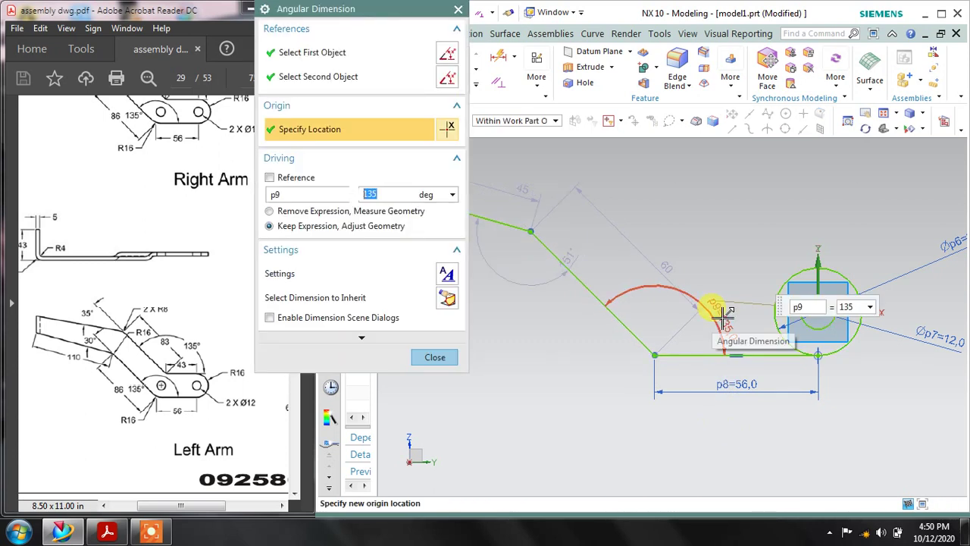
{"action": "left_click", "coordinate": [435, 357]}
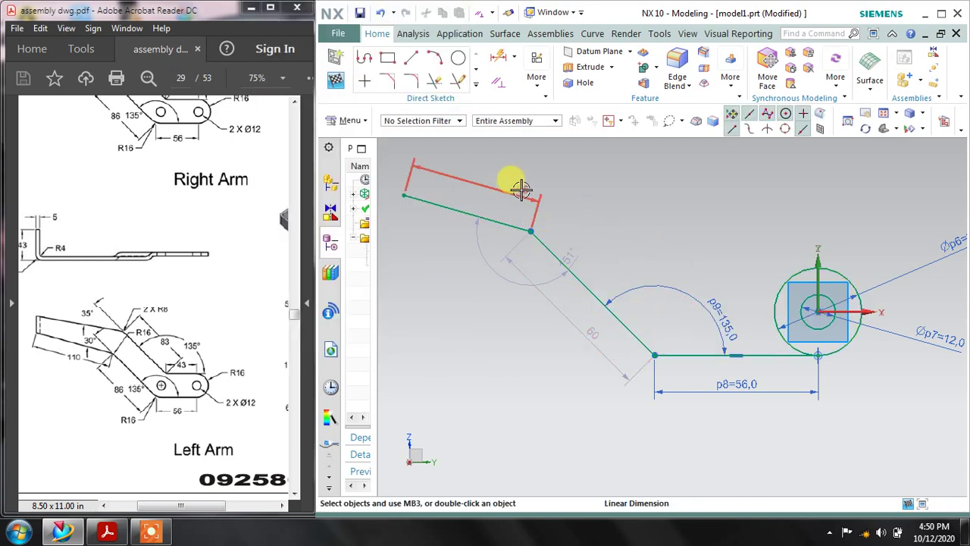
Change the diagonal line length to 86 and the upper line length to 110
{"action": "left_click_drag", "start_coordinate": [509, 178], "coordinate": [472, 262]}
{"action": "double_click", "coordinate": [588, 330]}
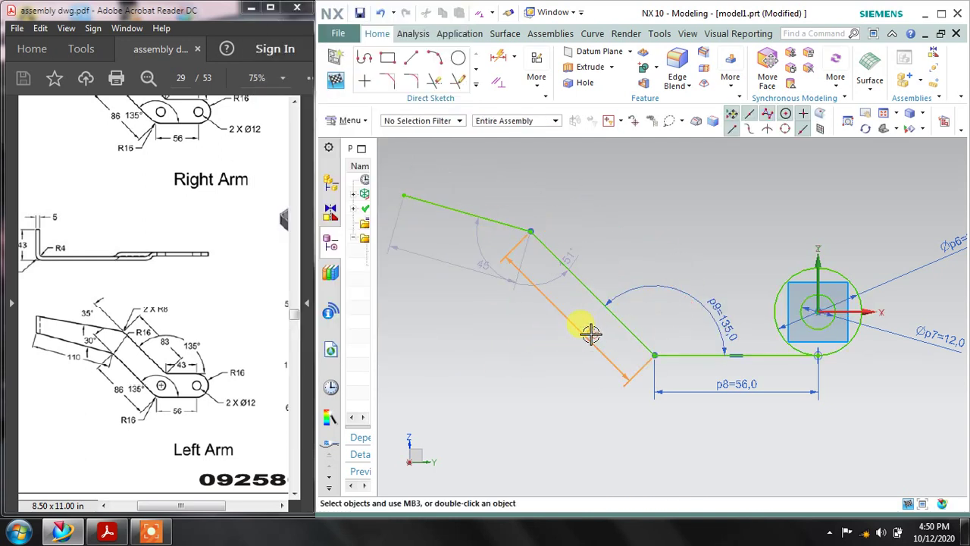
{"action": "type", "text": "86"}
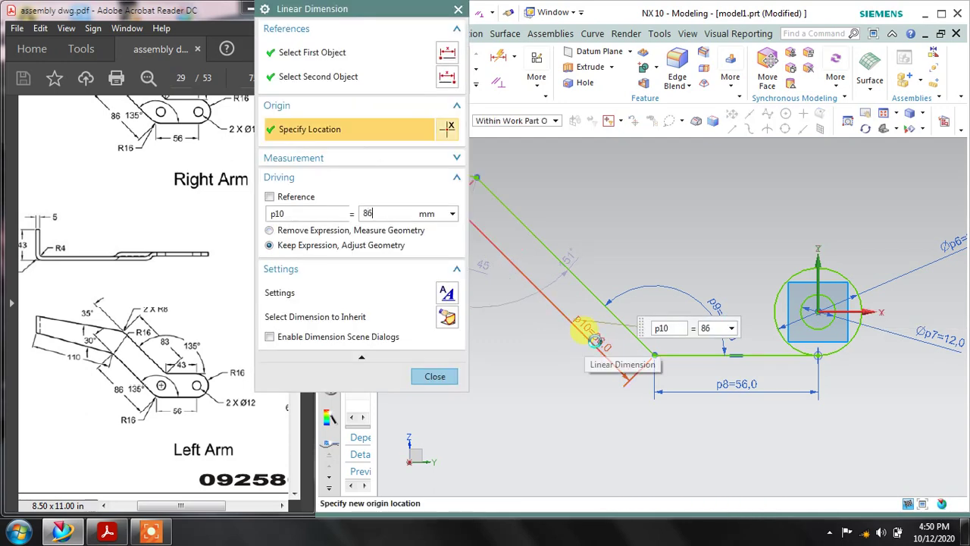
{"action": "mouse_move", "coordinate": [669, 364]}
{"action": "middle_mouse_down", "text": "shift"}
{"action": "mouse_move", "coordinate": [953, 412]}
{"action": "mouse_move", "coordinate": [892, 427]}
{"action": "middle_mouse_up", "text": "shift"}
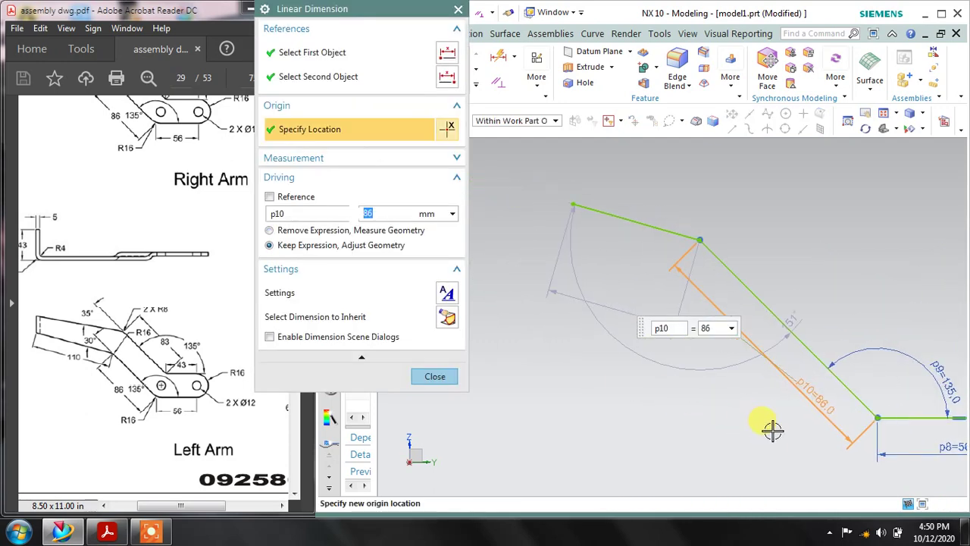
{"action": "left_click", "coordinate": [443, 378]}
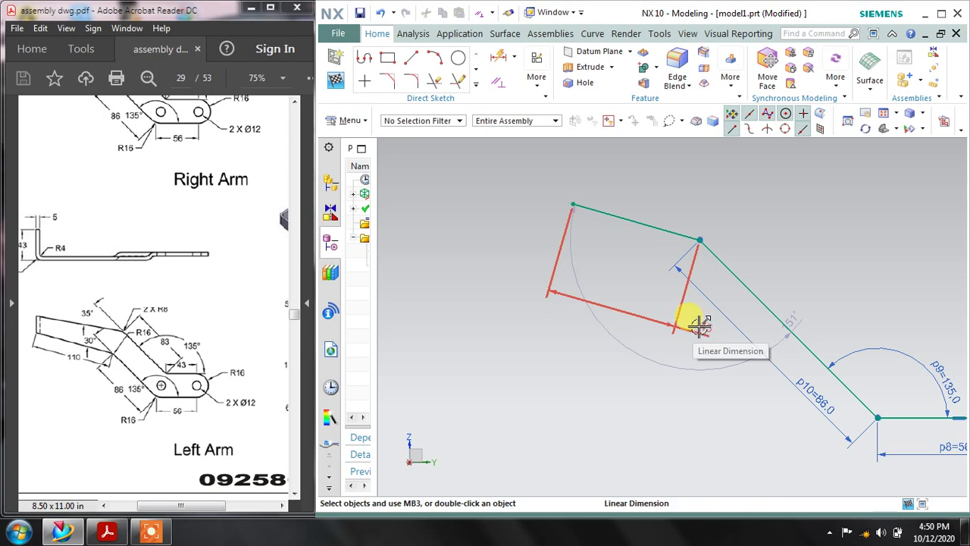
{"action": "double_click", "coordinate": [696, 326]}
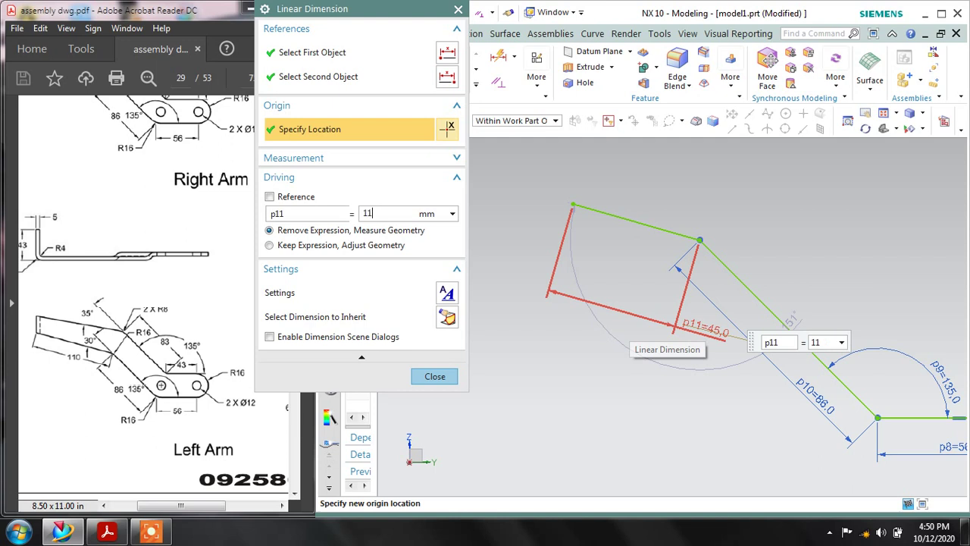
{"action": "type", "text": "110"}
{"action": "key", "text": "Return"}
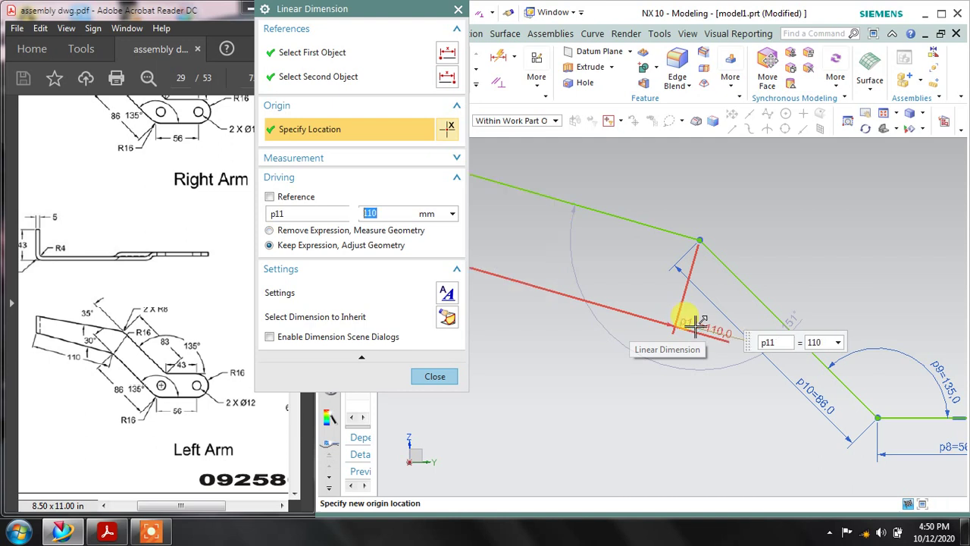
{"action": "left_click", "coordinate": [435, 377]}
Add a 30° angular dimension between the upper and diagonal lines
{"action": "left_click", "coordinate": [514, 57]}
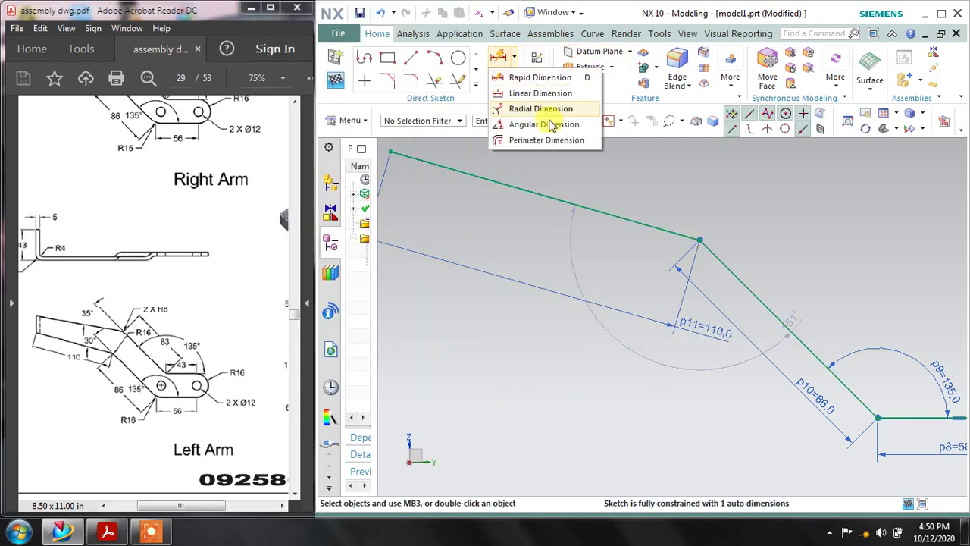
{"action": "left_click", "coordinate": [535, 131]}
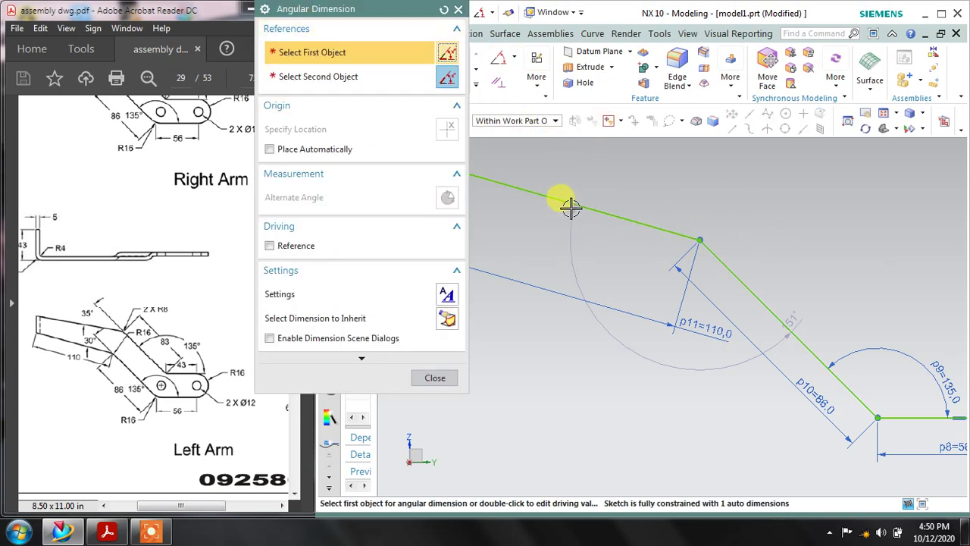
{"action": "left_click", "coordinate": [606, 212]}
{"action": "left_click", "coordinate": [734, 269]}
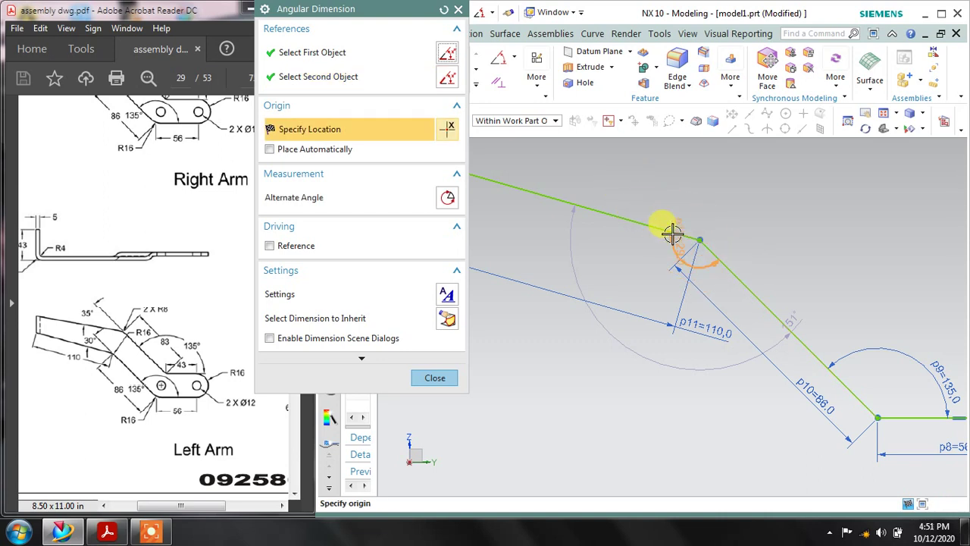
{"action": "left_click", "coordinate": [628, 188]}
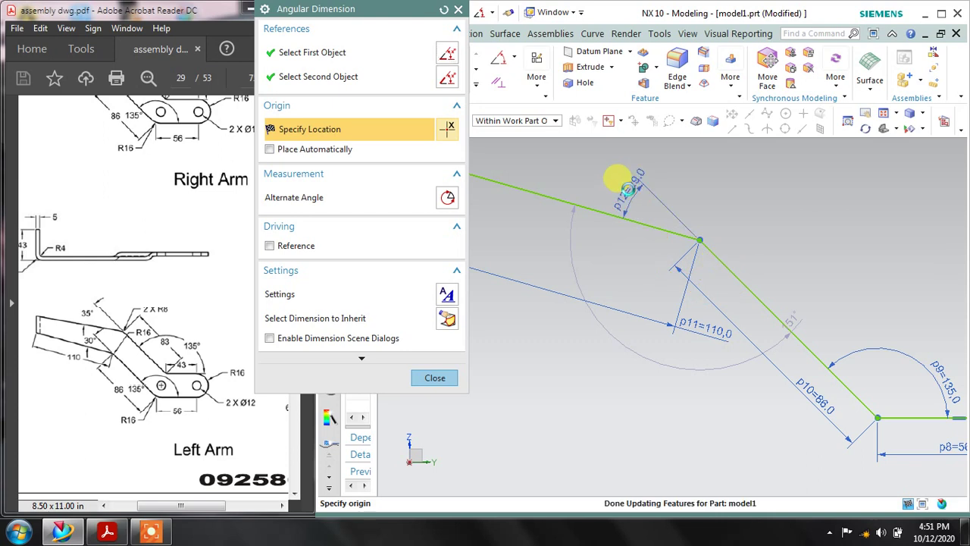
{"action": "type", "text": "3"}
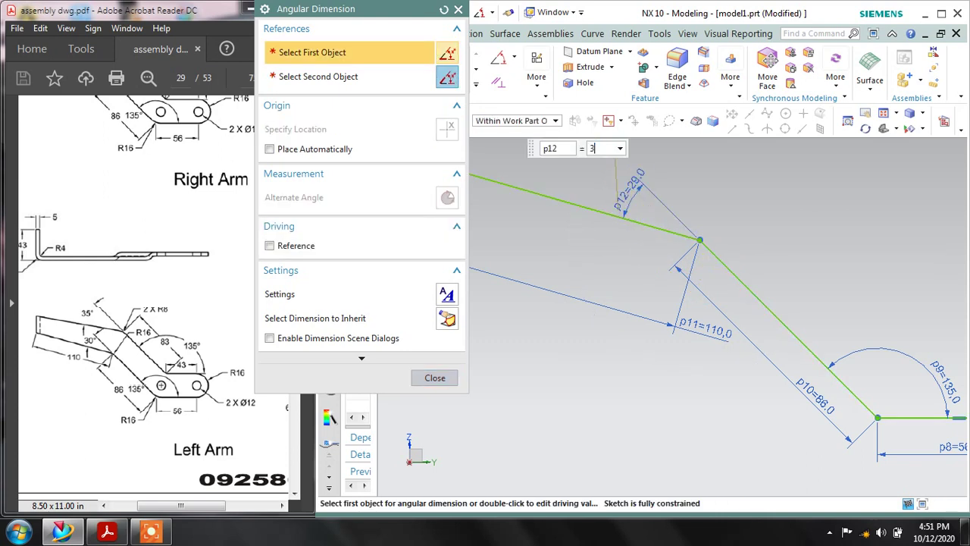
{"action": "type", "text": "0"}
{"action": "left_click", "coordinate": [422, 377]}
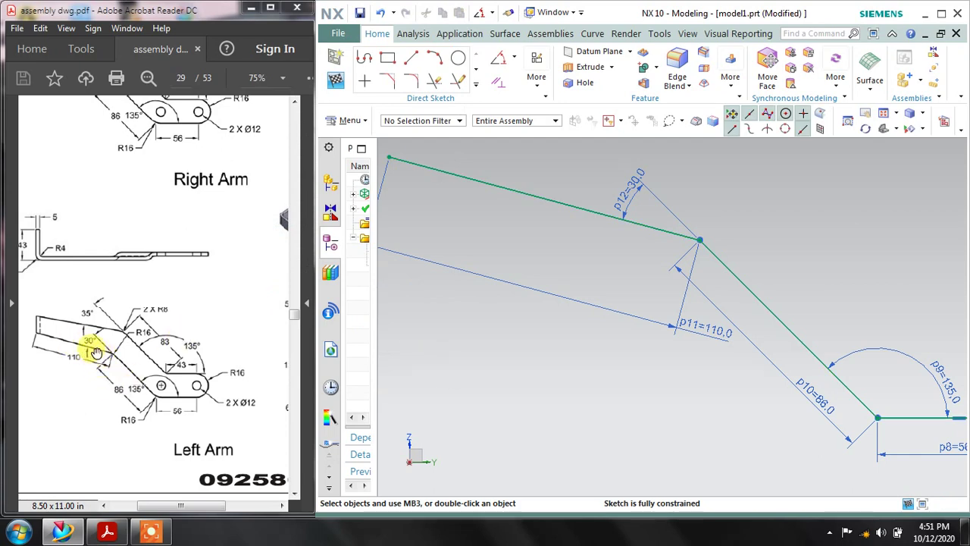
{"action": "scroll", "coordinate": [690, 408], "scroll_direction": "down", "scroll_amount": 2}
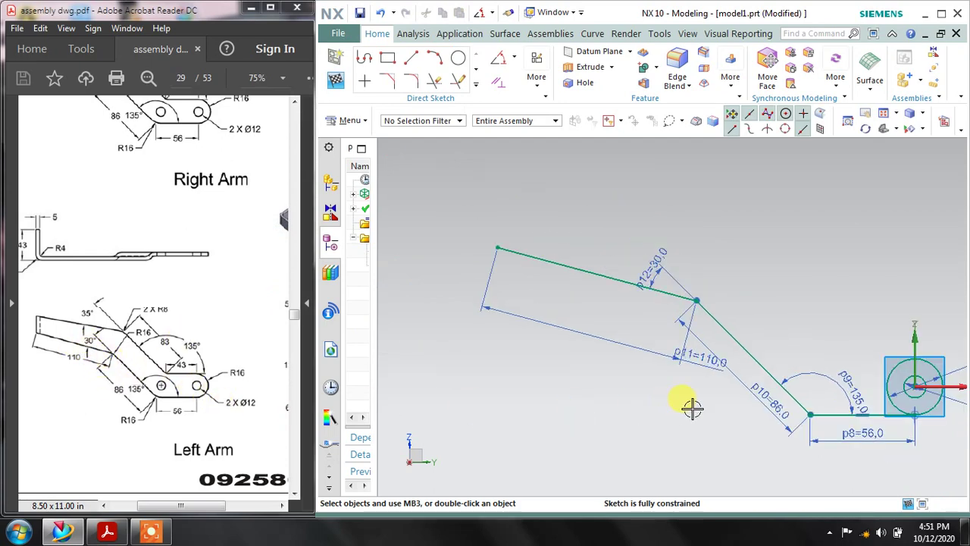
{"action": "scroll", "coordinate": [834, 413], "scroll_direction": "up", "scroll_amount": 1}
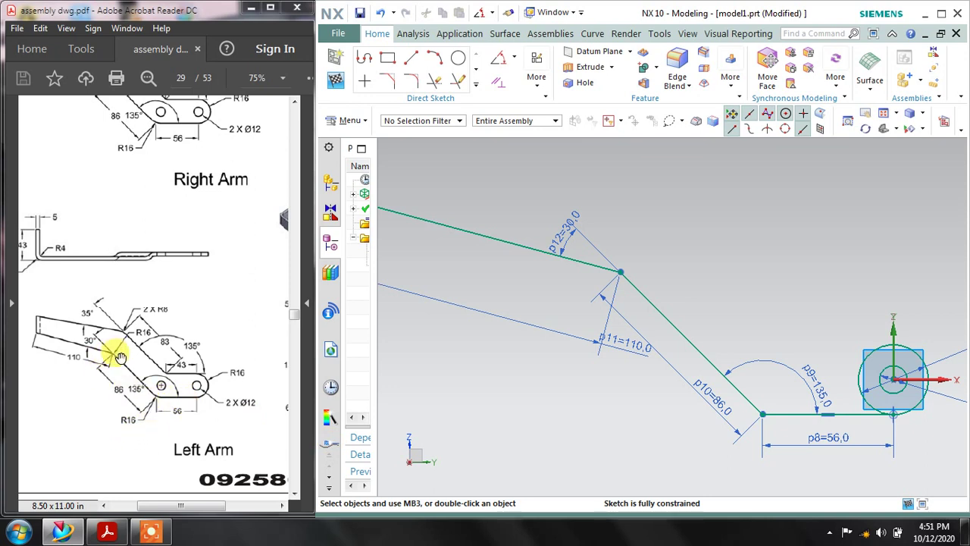
Round both bends of the arm profile with 16 mm radius fillets
{"action": "left_click", "coordinate": [410, 81]}
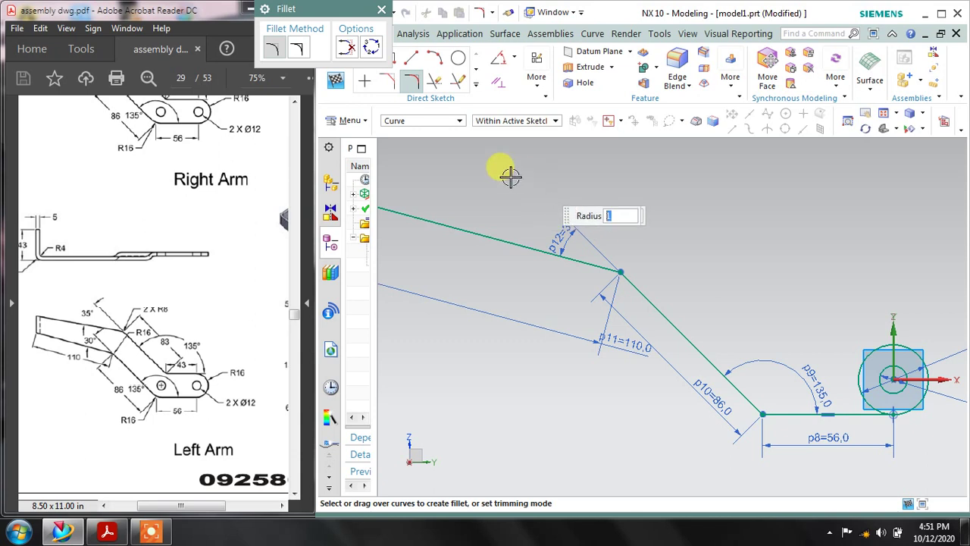
{"action": "scroll", "coordinate": [127, 419], "scroll_direction": "up", "scroll_amount": 1, "text": "ctrl"}
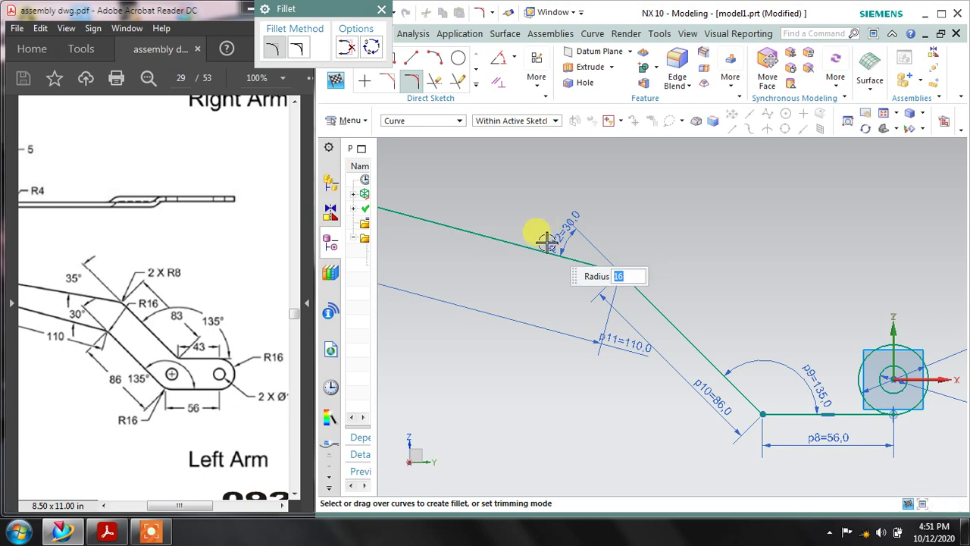
{"action": "left_click", "coordinate": [640, 291]}
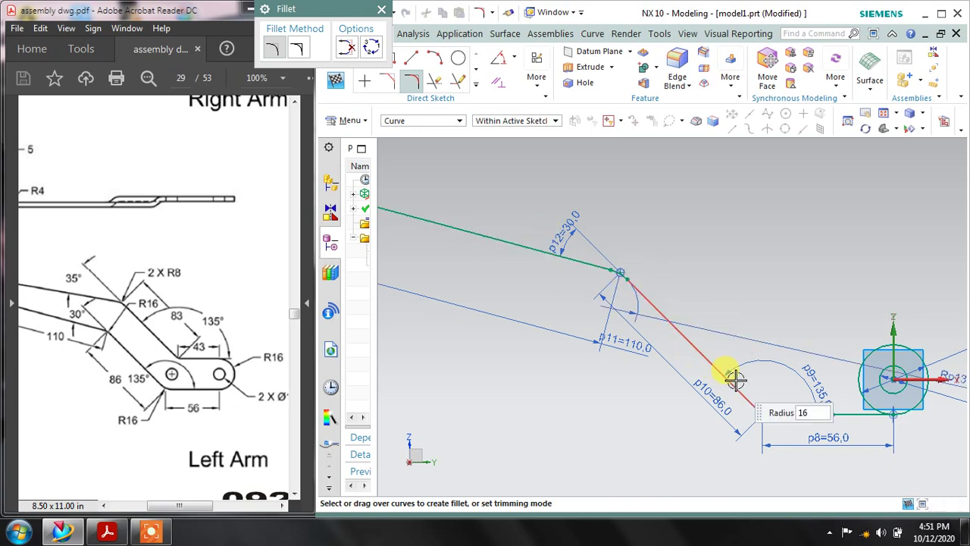
{"action": "left_click", "coordinate": [778, 412]}
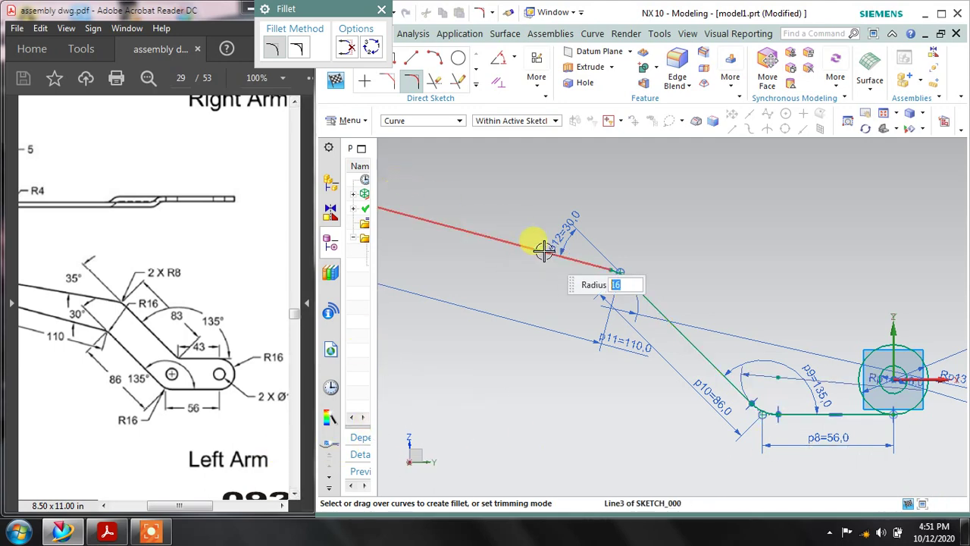
{"action": "scroll", "coordinate": [541, 249], "scroll_direction": "down", "scroll_amount": 2}
{"action": "left_click", "coordinate": [376, 6]}
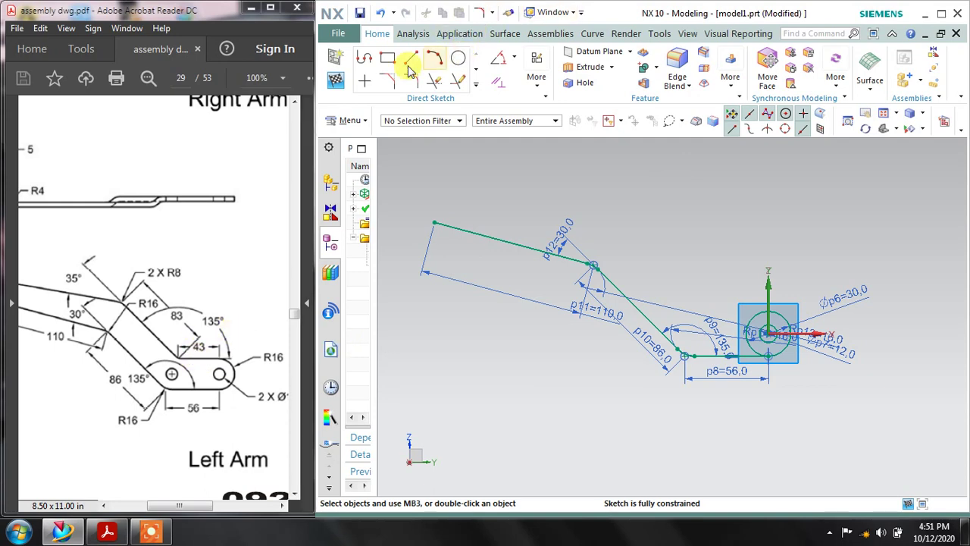
Draw a second line chain from the circle's top along the arm's upper edge: 40, 64.9 and 119 long
{"action": "left_click", "coordinate": [365, 58]}
{"action": "scroll", "coordinate": [789, 302], "scroll_direction": "up", "scroll_amount": 2}
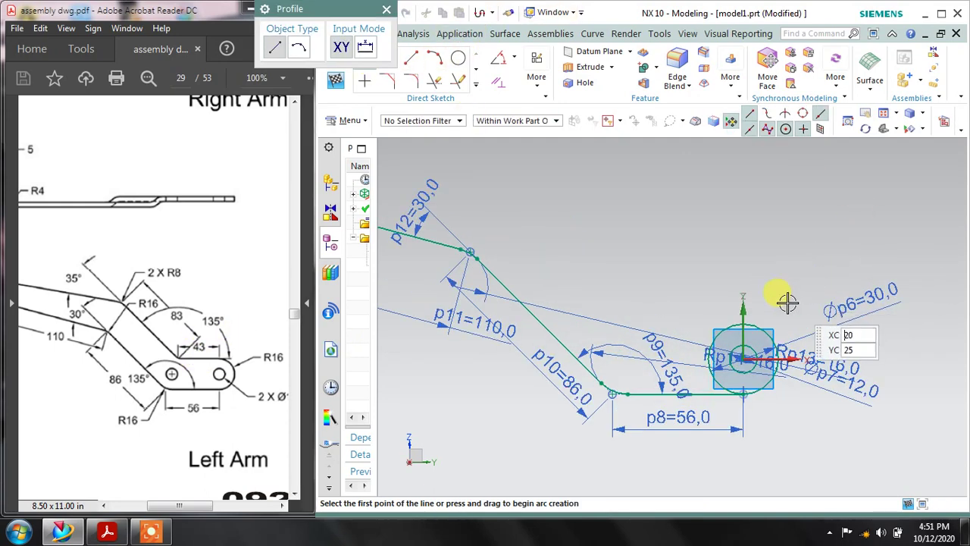
{"action": "left_click", "coordinate": [753, 321]}
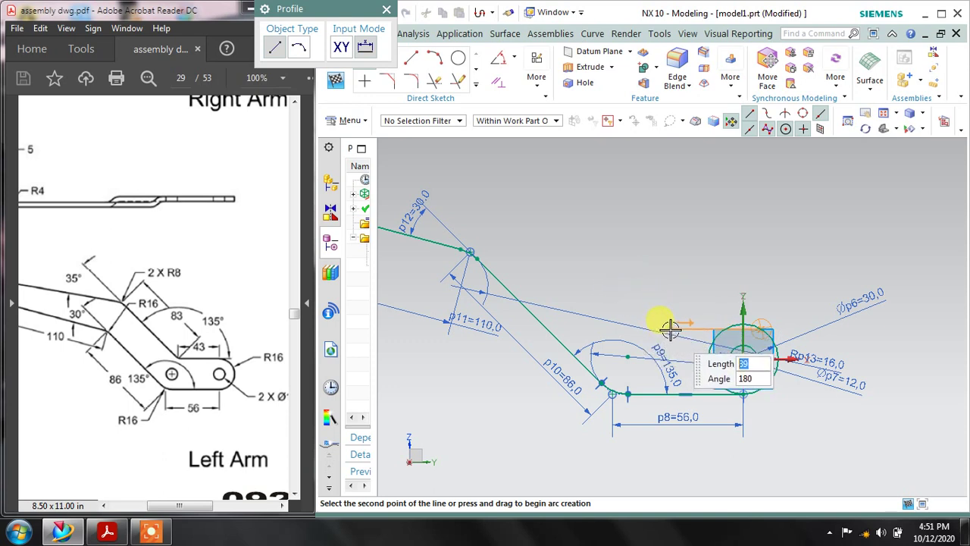
{"action": "left_click", "coordinate": [666, 328]}
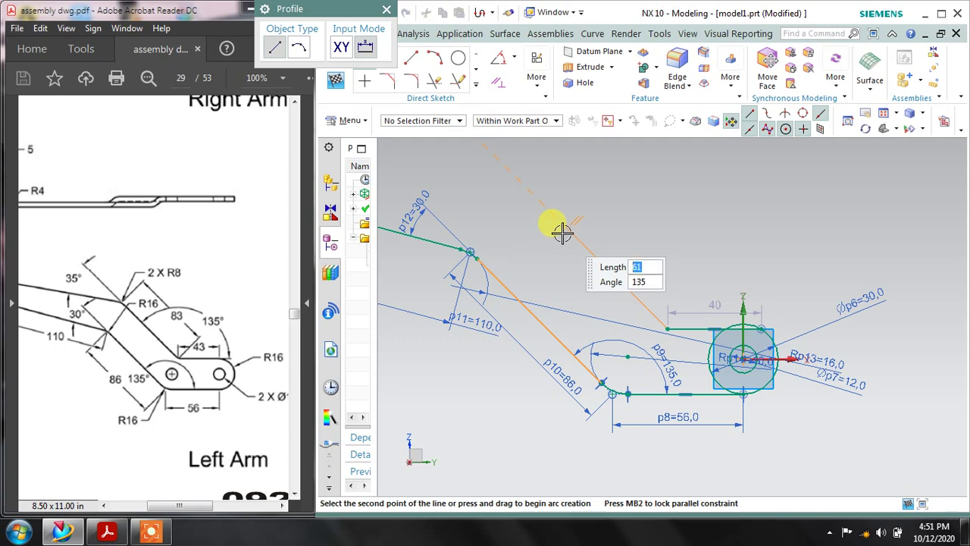
{"action": "type", "text": "61"}
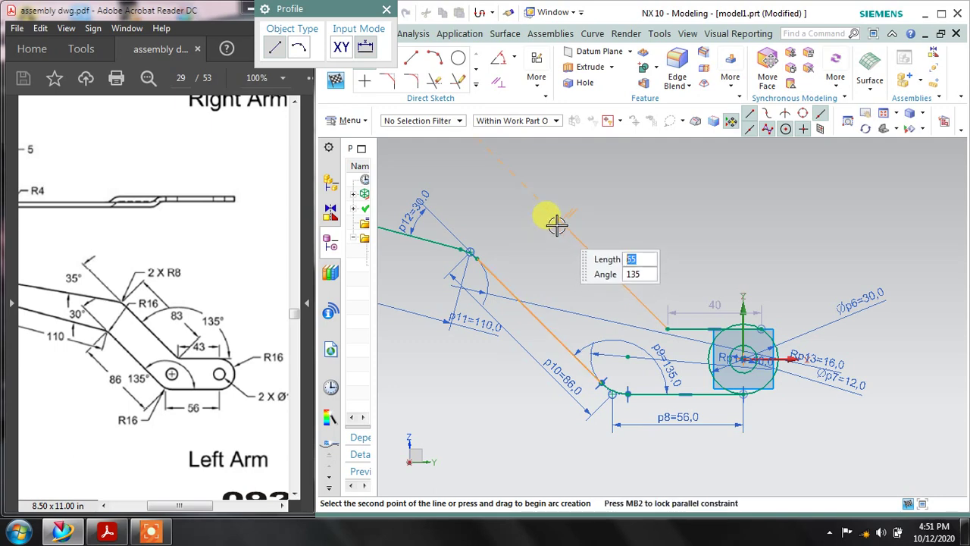
{"action": "left_click", "coordinate": [557, 224]}
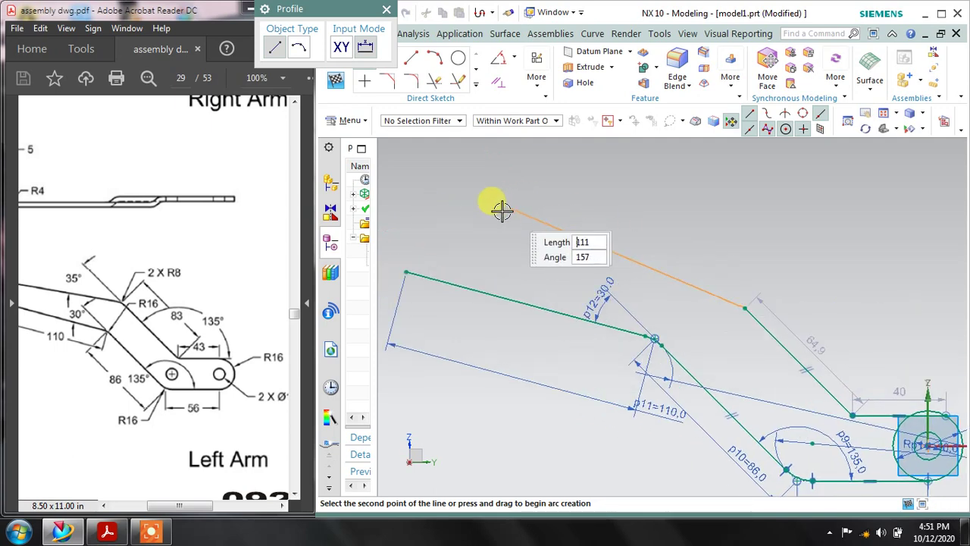
{"action": "left_click", "coordinate": [473, 250]}
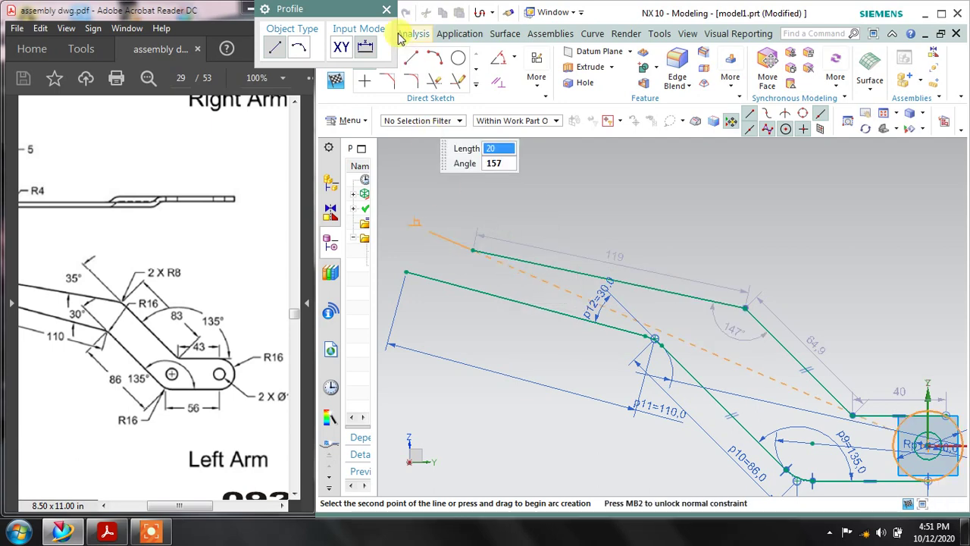
{"action": "key", "text": "Escape"}
{"action": "middle_click_drag", "start_coordinate": [763, 401], "coordinate": [596, 310], "text": "shift"}
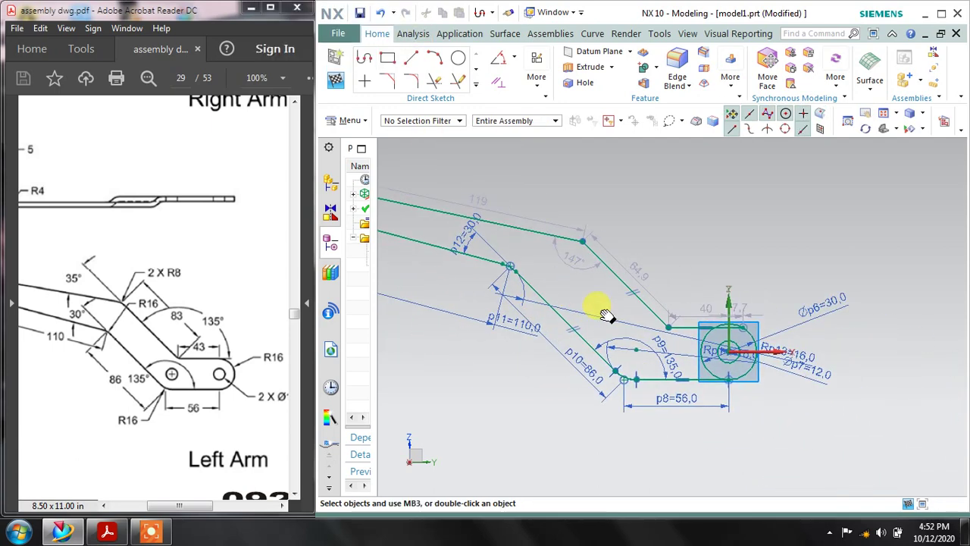
Make the arc tangent to the upper chain's top horizontal line
{"action": "scroll", "coordinate": [706, 328], "scroll_direction": "up", "scroll_amount": 2}
{"action": "left_click_drag", "start_coordinate": [704, 281], "coordinate": [705, 240]}
{"action": "left_click", "coordinate": [498, 61]}
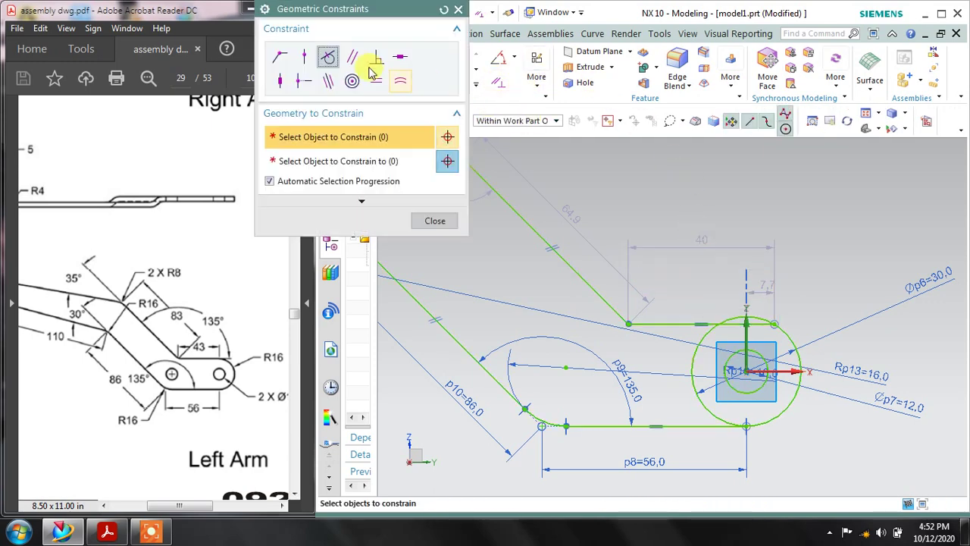
{"action": "left_click", "coordinate": [328, 61]}
{"action": "left_click", "coordinate": [793, 327]}
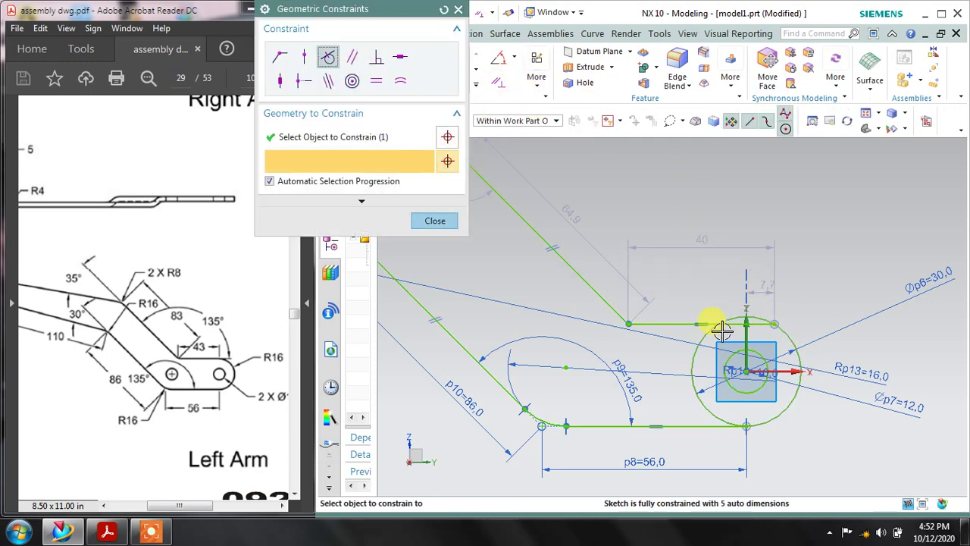
{"action": "left_click", "coordinate": [678, 324]}
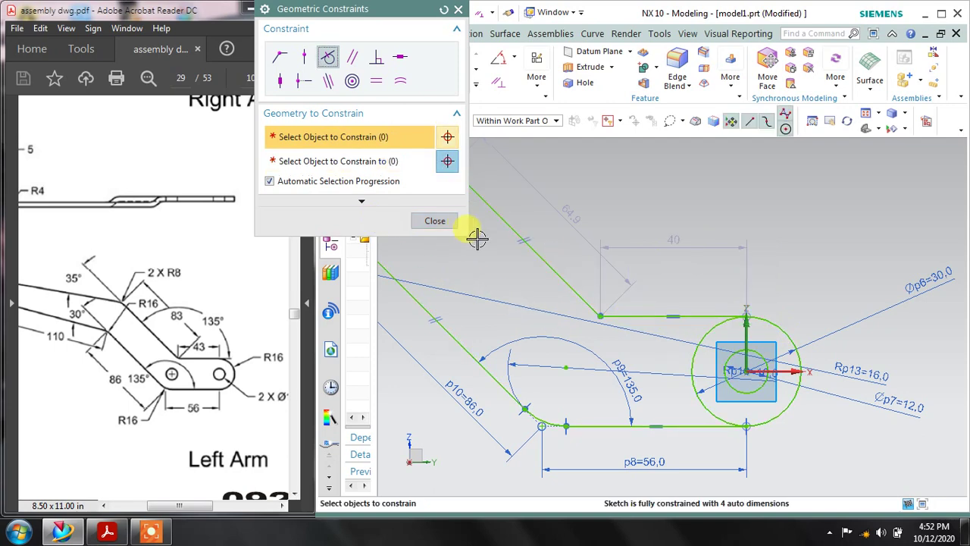
{"action": "left_click", "coordinate": [452, 221]}
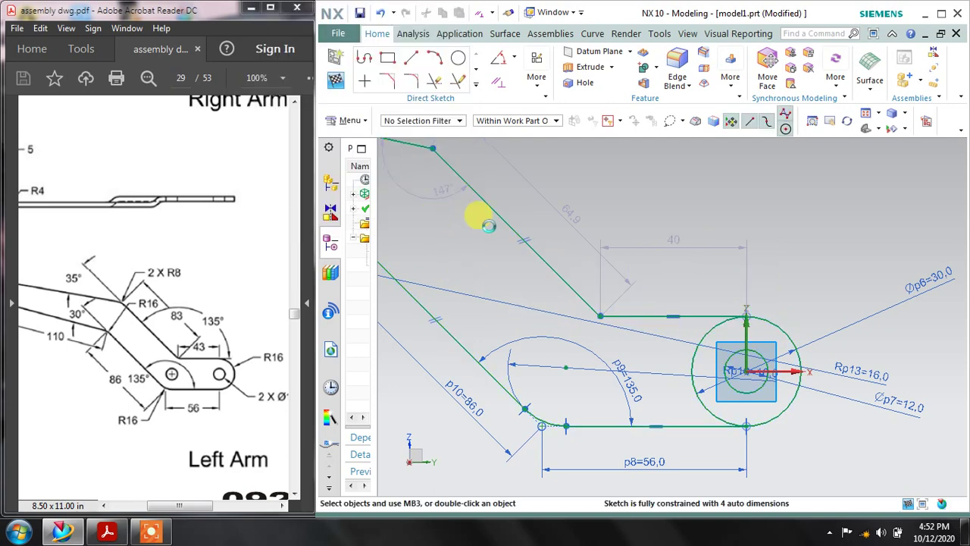
Change the top horizontal line's 40 dimension to 43
{"action": "left_click", "coordinate": [687, 241]}
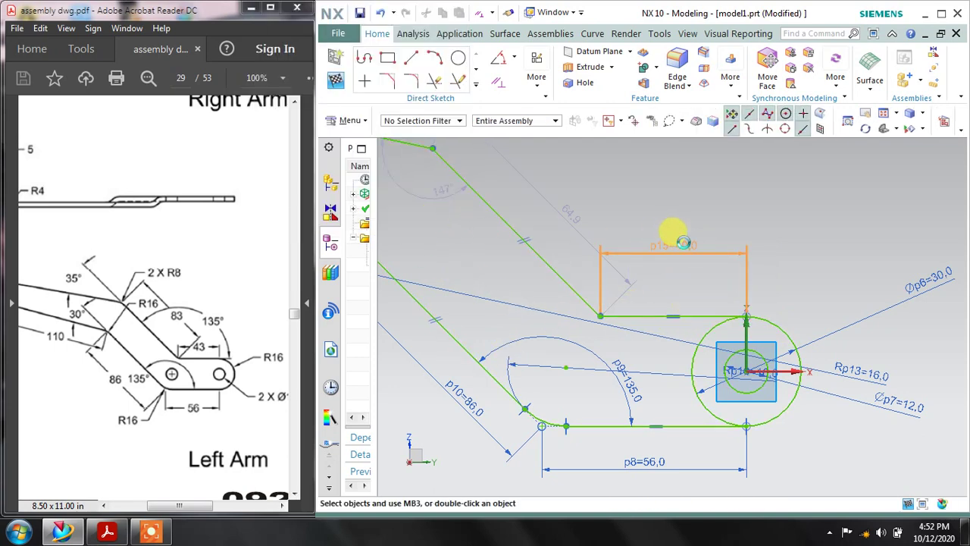
{"action": "double_click", "coordinate": [684, 241]}
{"action": "type", "text": "43"}
{"action": "key", "text": "Return"}
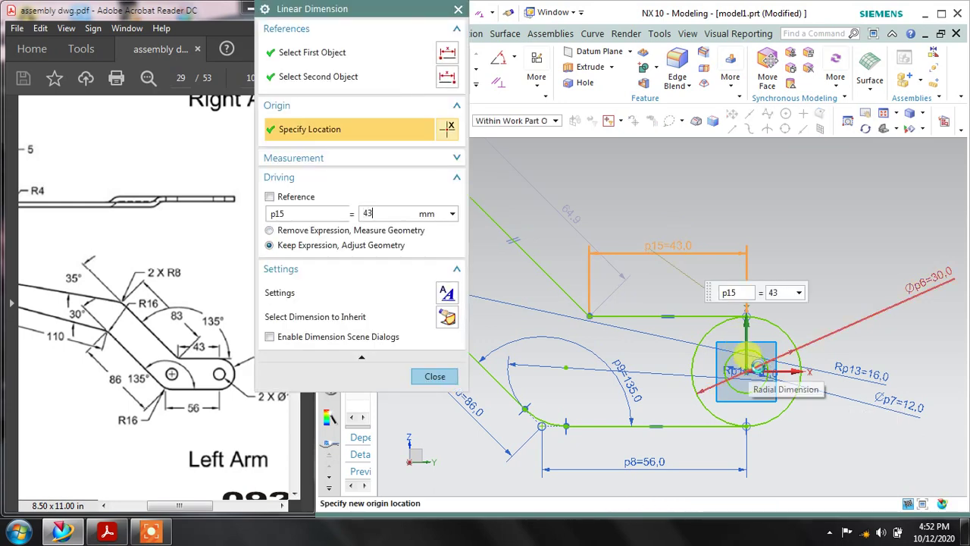
{"action": "left_click", "coordinate": [429, 379]}
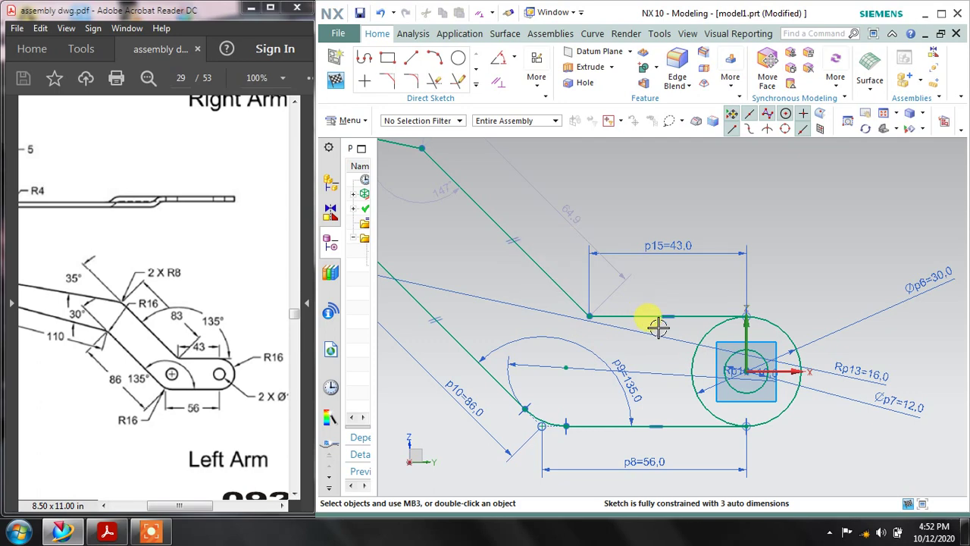
{"action": "scroll", "coordinate": [621, 292], "scroll_direction": "down", "scroll_amount": 2}
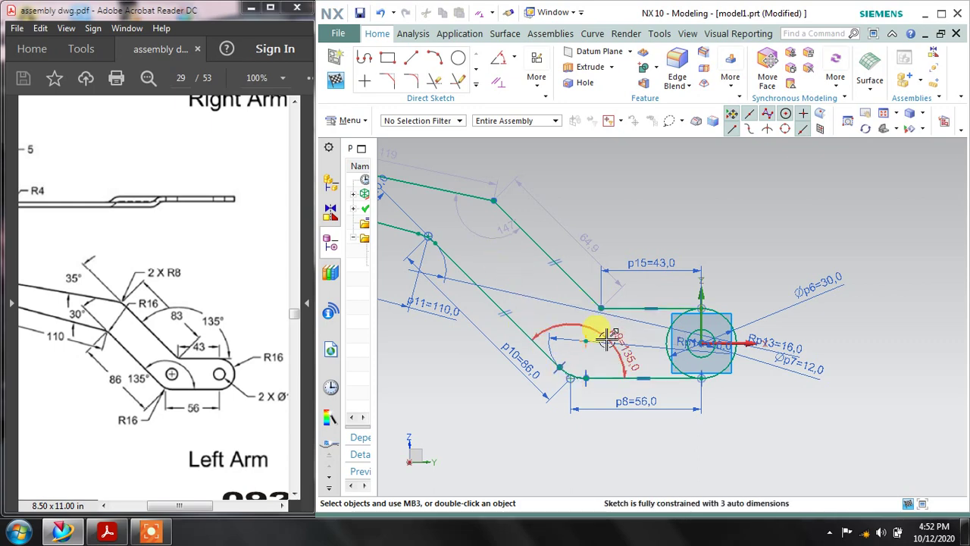
Add a 135° angular dimension between the slanted lines, then undo it
{"action": "left_click", "coordinate": [515, 64]}
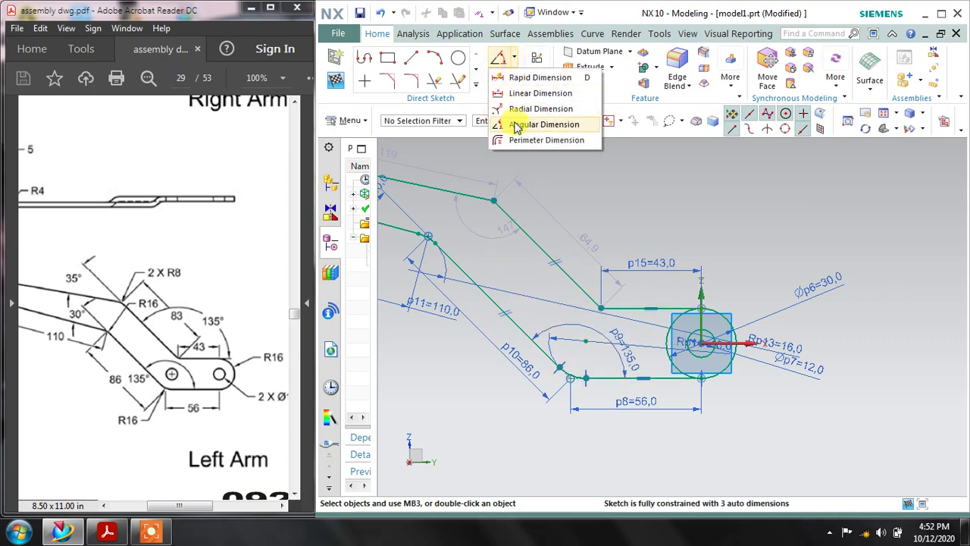
{"action": "left_click", "coordinate": [523, 121]}
{"action": "left_click", "coordinate": [579, 283]}
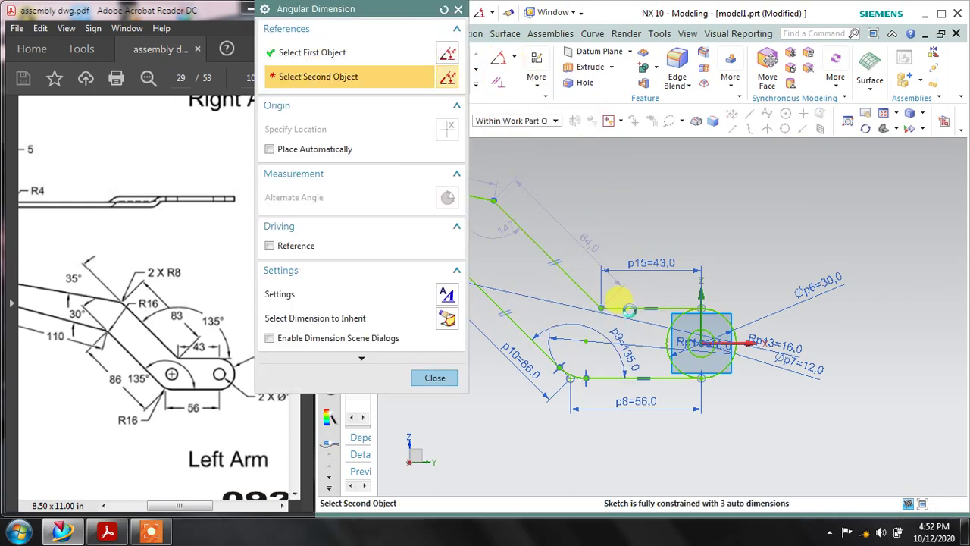
{"action": "left_click", "coordinate": [617, 305]}
{"action": "left_click", "coordinate": [640, 220]}
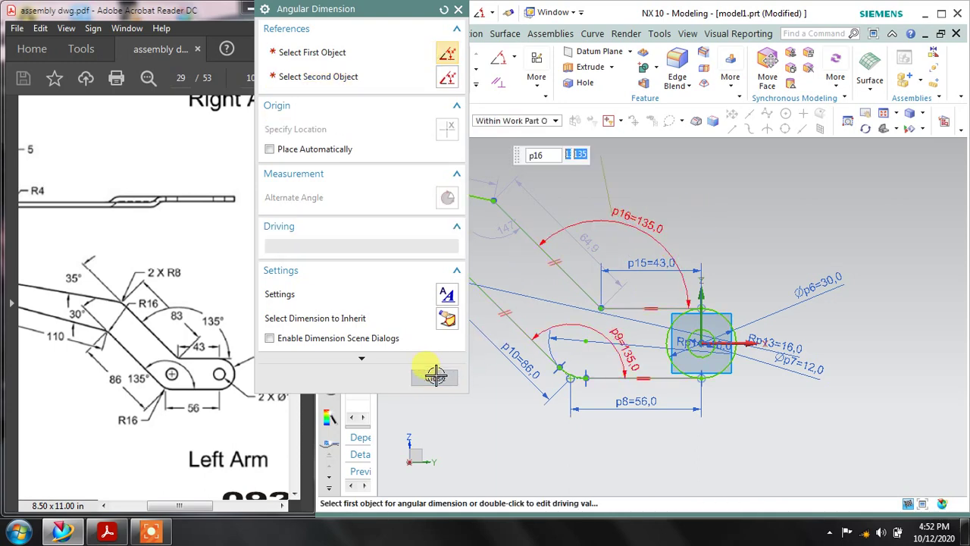
{"action": "left_click", "coordinate": [435, 377]}
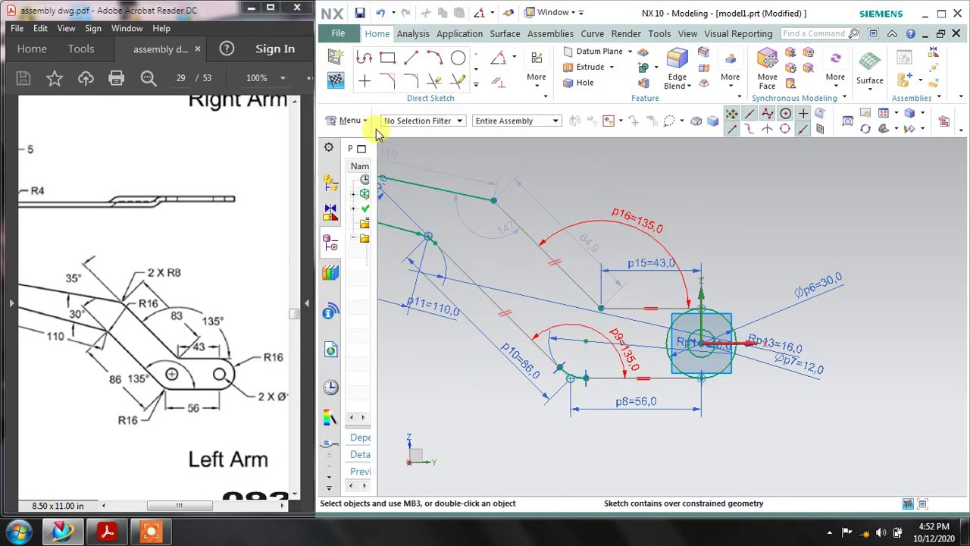
{"action": "left_click", "coordinate": [385, 18]}
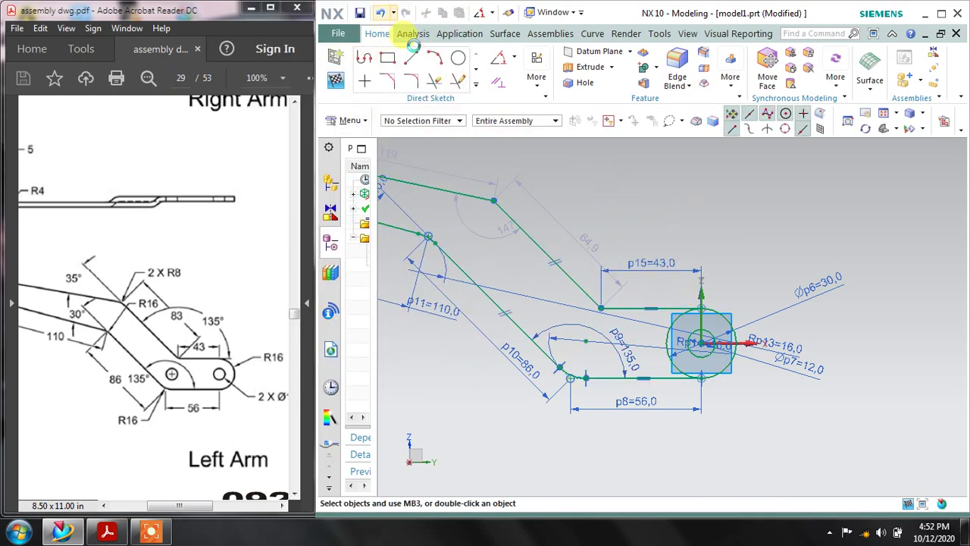
Make the two slanted lines parallel and change the 64.9 length dimension to 83
{"action": "left_click", "coordinate": [574, 261]}
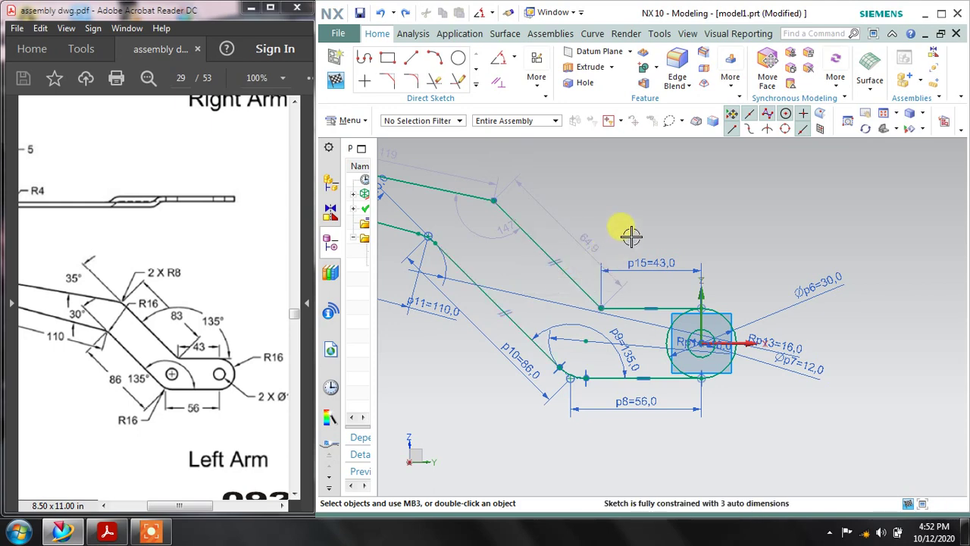
{"action": "scroll", "coordinate": [535, 256], "scroll_direction": "up", "scroll_amount": 2}
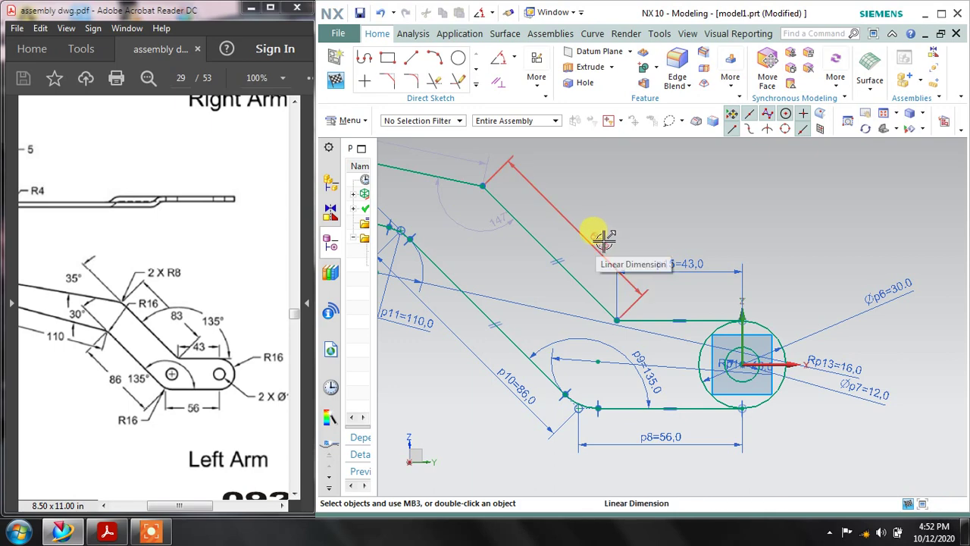
{"action": "double_click", "coordinate": [605, 239]}
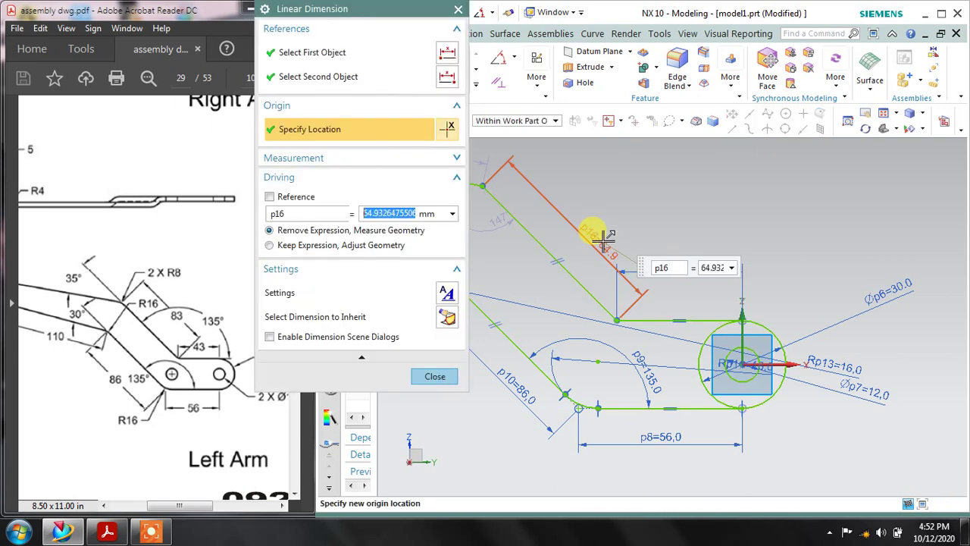
{"action": "type", "text": "83"}
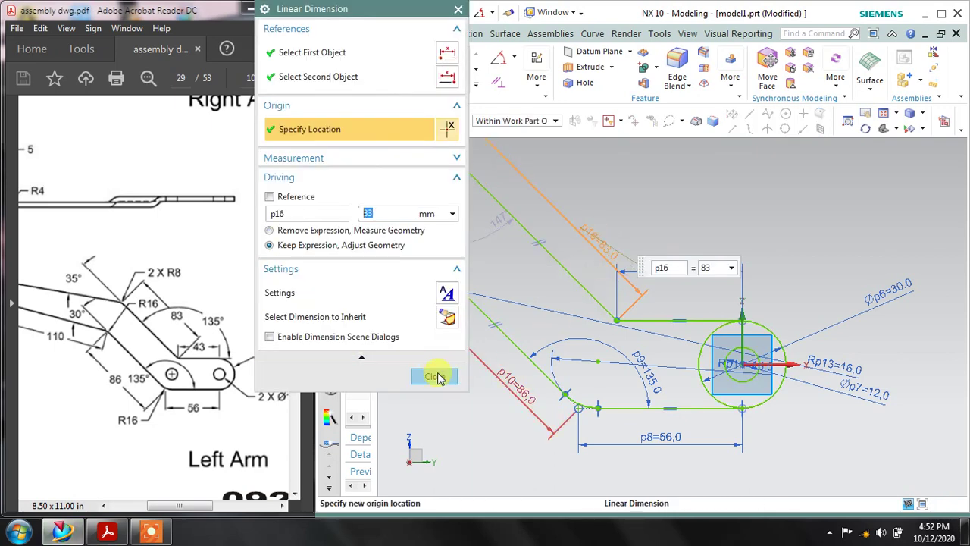
{"action": "left_click", "coordinate": [435, 376]}
{"action": "mouse_move", "coordinate": [513, 308]}
{"action": "middle_mouse_down", "text": "shift"}
{"action": "mouse_move", "coordinate": [781, 446]}
{"action": "mouse_move", "coordinate": [837, 450]}
{"action": "middle_mouse_up", "text": "shift"}
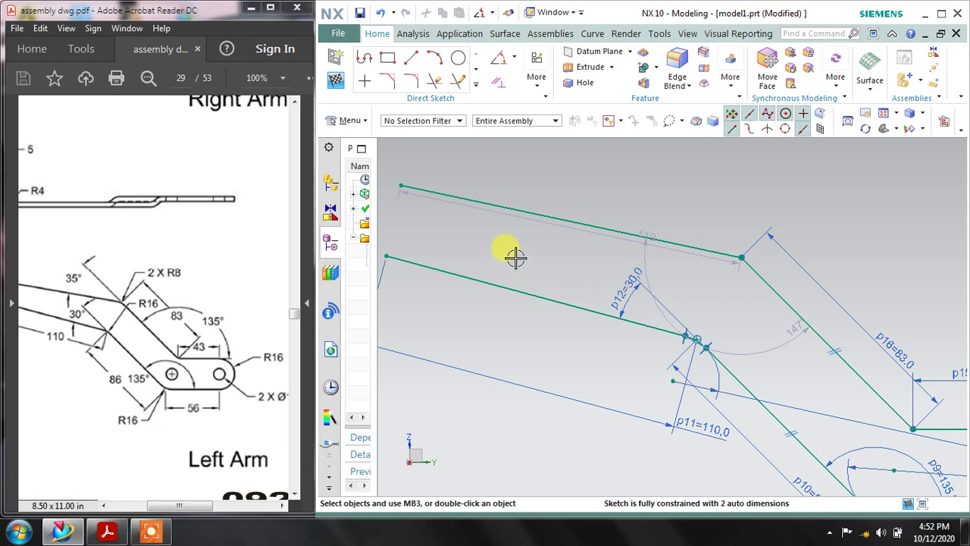
Draw the end line at the arm's left end (35 length, 75°) and close it to the top line
{"action": "middle_click_drag", "start_coordinate": [519, 258], "coordinate": [626, 278], "text": "shift"}
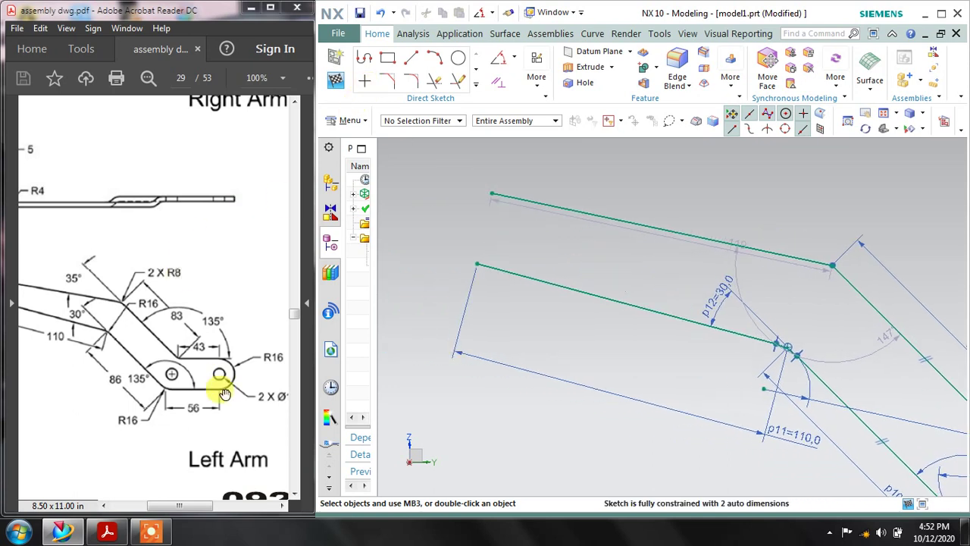
{"action": "scroll", "coordinate": [114, 348], "scroll_direction": "left", "scroll_amount": 2}
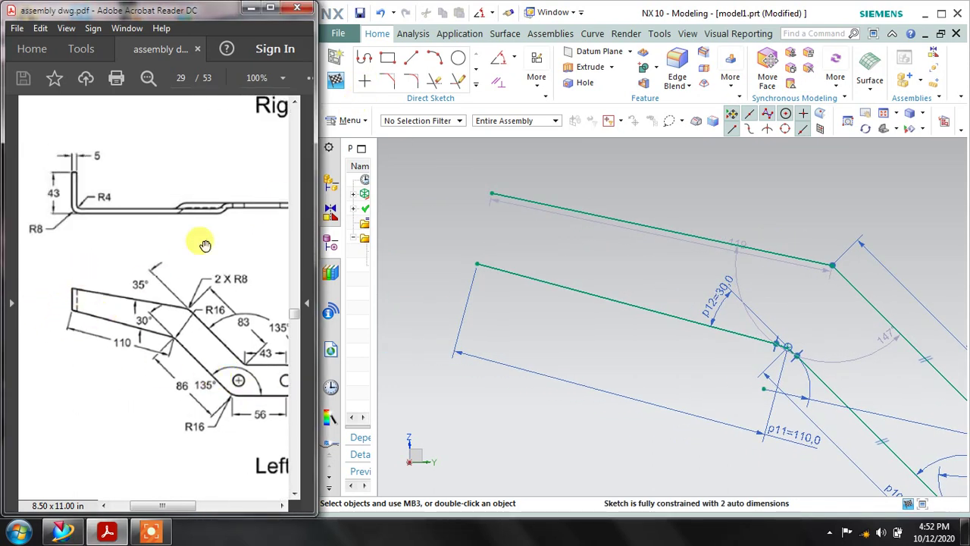
{"action": "left_click", "coordinate": [364, 57]}
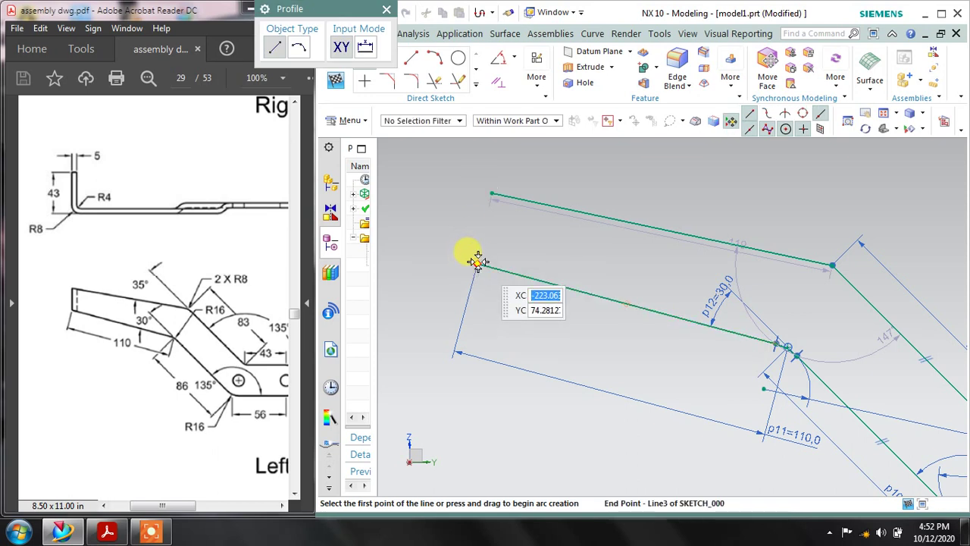
{"action": "left_click", "coordinate": [477, 261]}
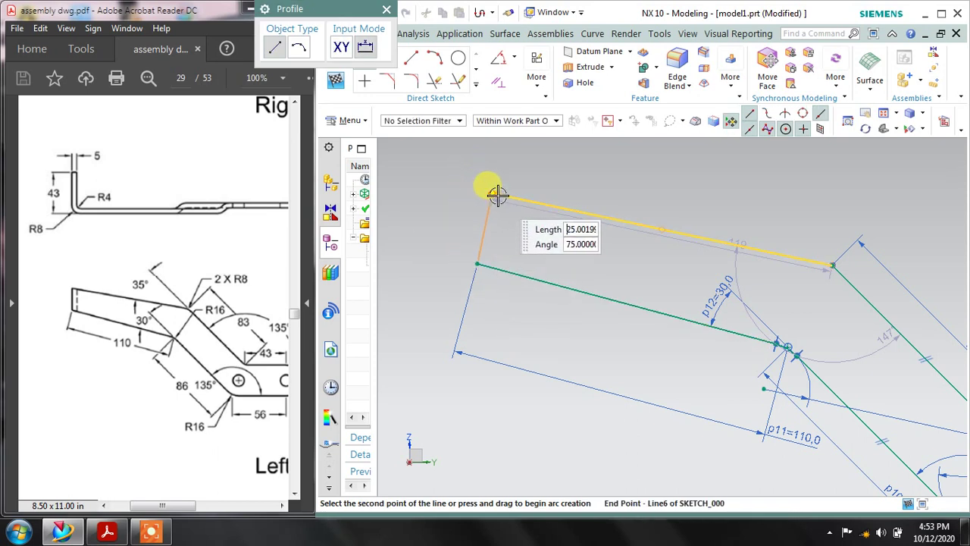
{"action": "type", "text": "35"}
{"action": "key", "text": "Tab"}
{"action": "type", "text": "75"}
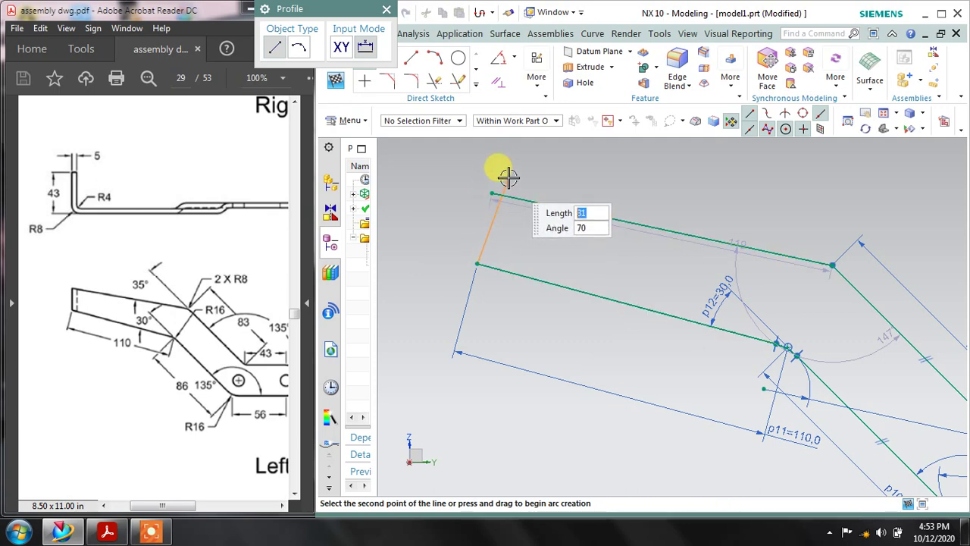
{"action": "key", "text": "Tab"}
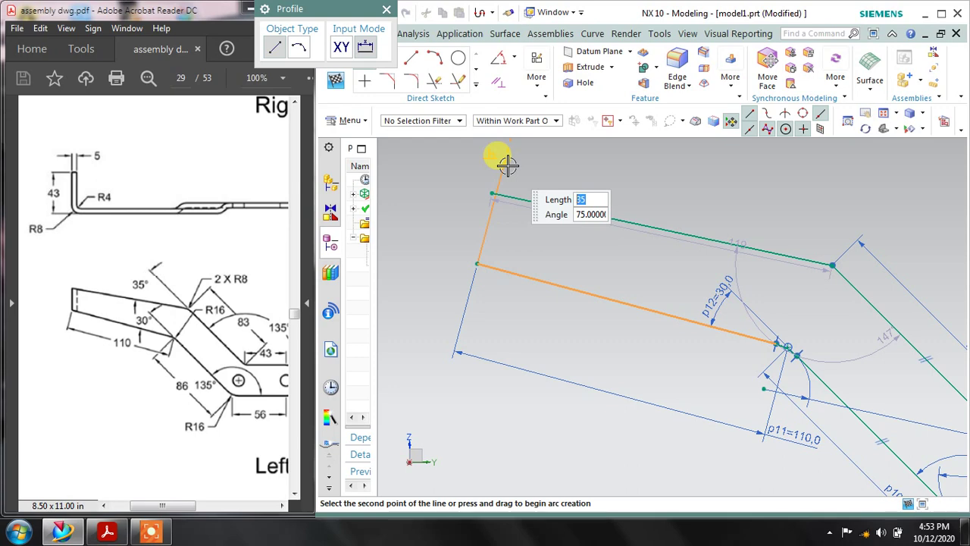
{"action": "left_click", "coordinate": [507, 165]}
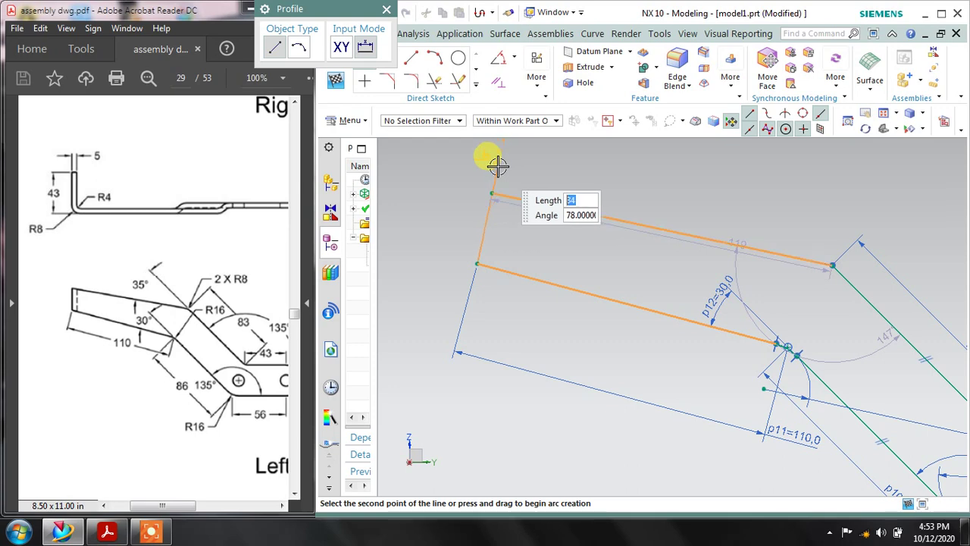
{"action": "left_click", "coordinate": [476, 198]}
{"action": "key", "text": "Escape"}
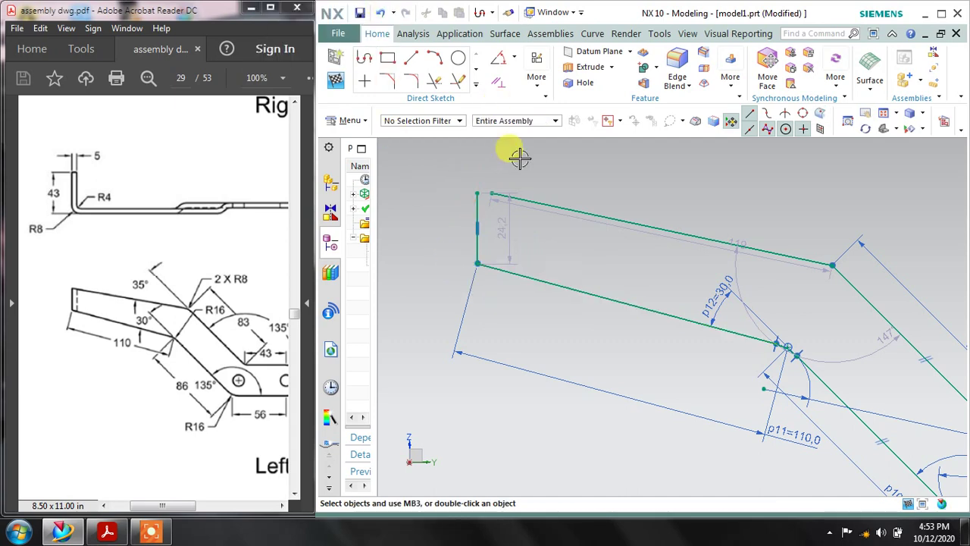
Lengthen the left vertical end line upward to 33.3 and try extending the top line
{"action": "key", "text": "e"}
{"action": "left_click", "coordinate": [524, 198]}
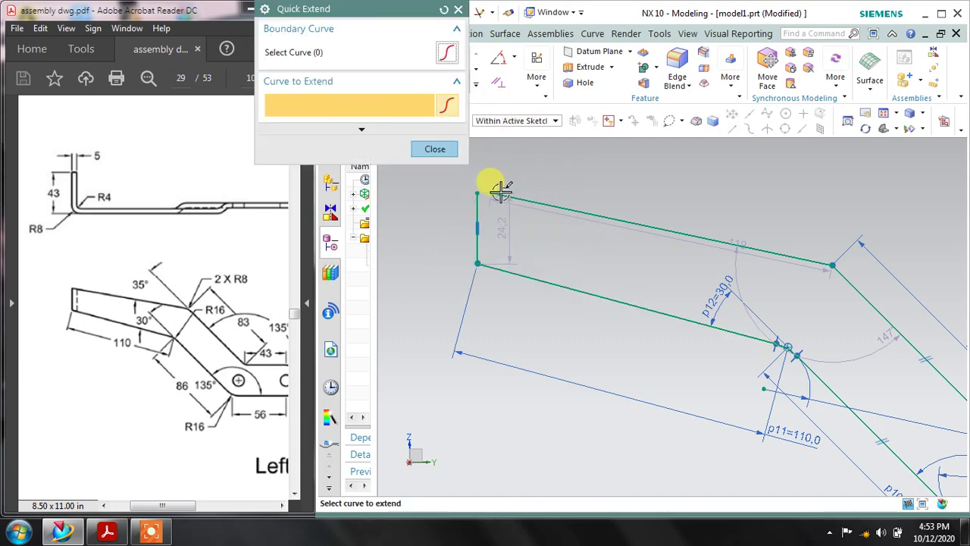
{"action": "left_click", "coordinate": [425, 149]}
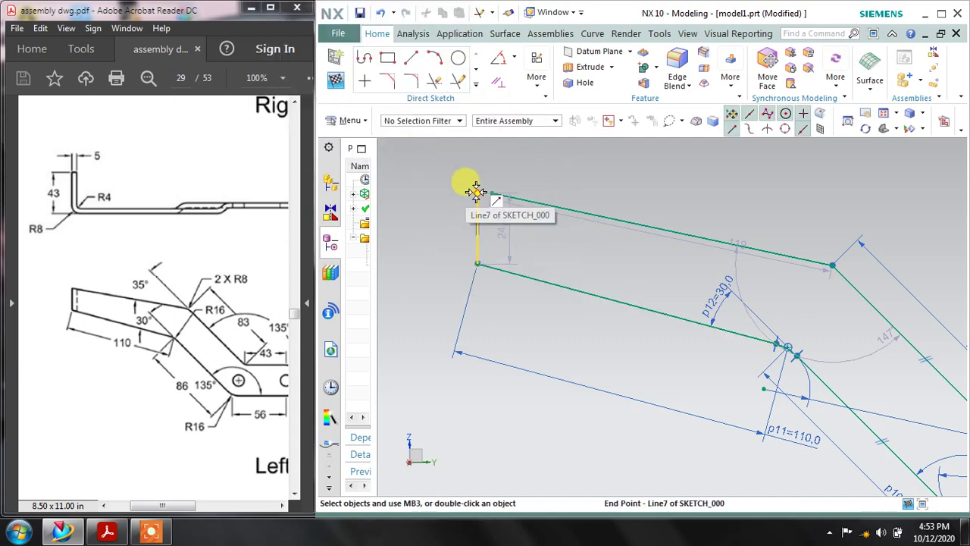
{"action": "left_click_drag", "start_coordinate": [478, 166], "coordinate": [478, 166]}
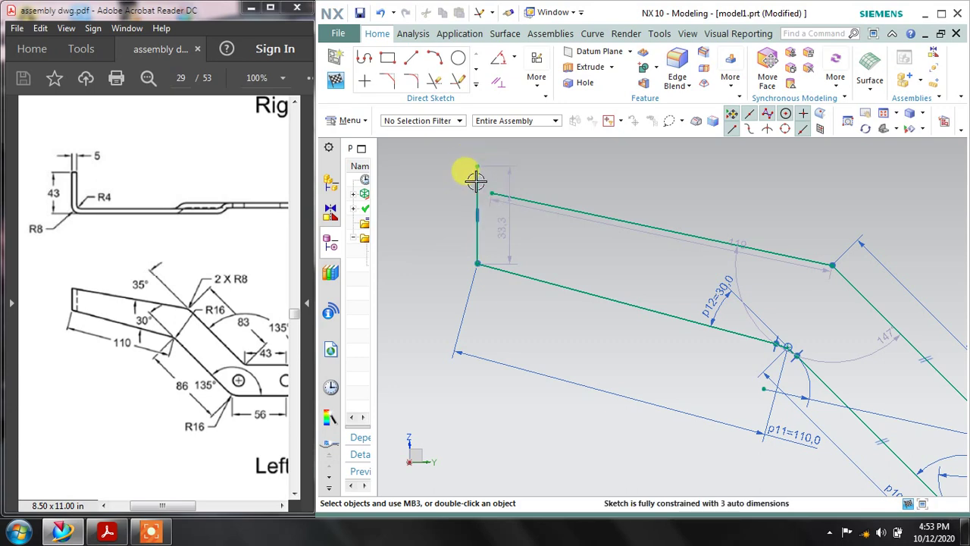
{"action": "scroll", "coordinate": [486, 189], "scroll_direction": "up", "scroll_amount": 3}
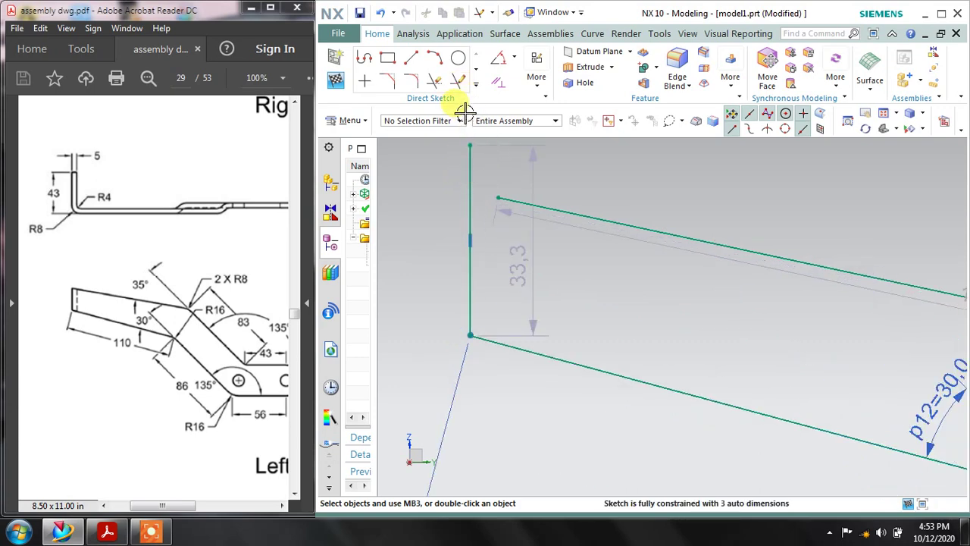
{"action": "left_click", "coordinate": [458, 80]}
{"action": "left_click", "coordinate": [541, 210]}
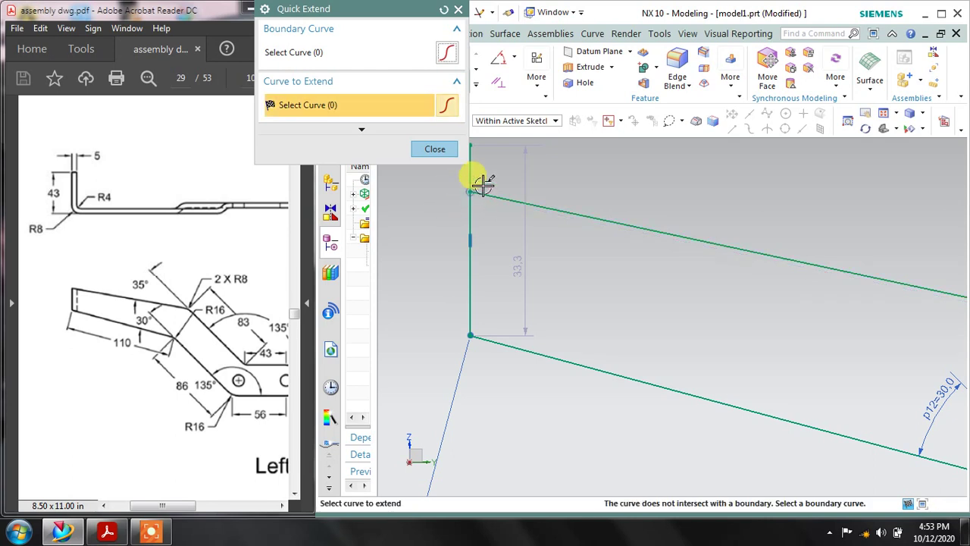
{"action": "left_click", "coordinate": [434, 149]}
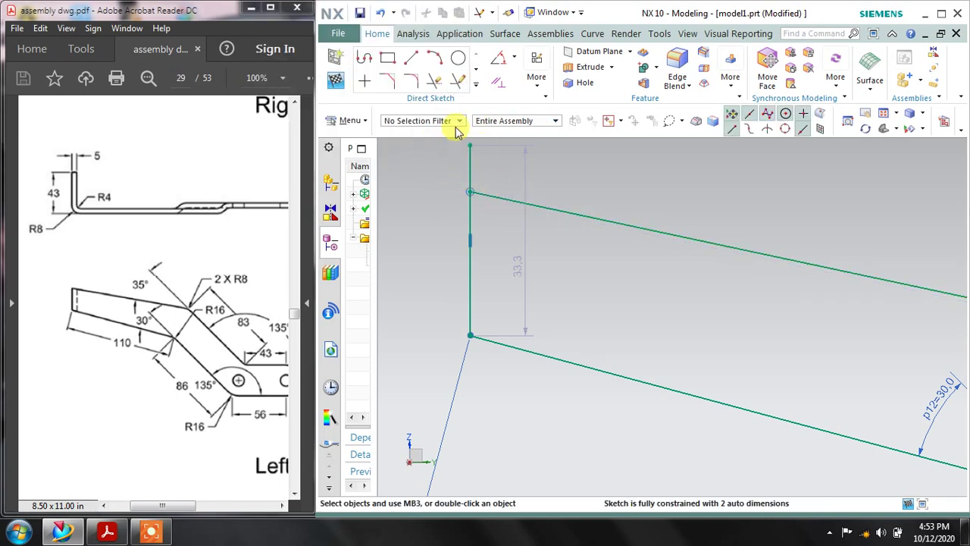
Trim away the Ø30 circle's inner arc between the tangent lines with Quick Trim
{"action": "left_click", "coordinate": [434, 80]}
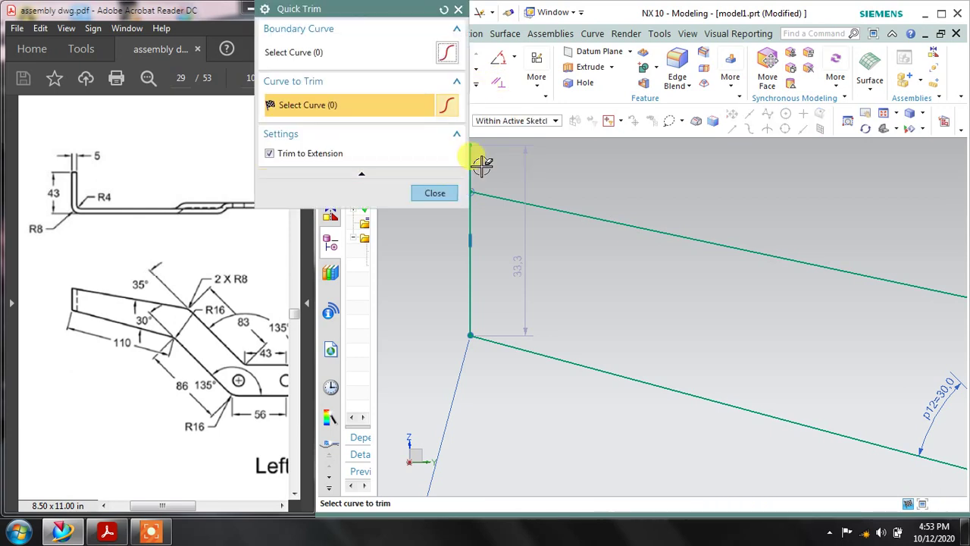
{"action": "left_click", "coordinate": [435, 193]}
{"action": "scroll", "coordinate": [555, 210], "scroll_direction": "down", "scroll_amount": 5}
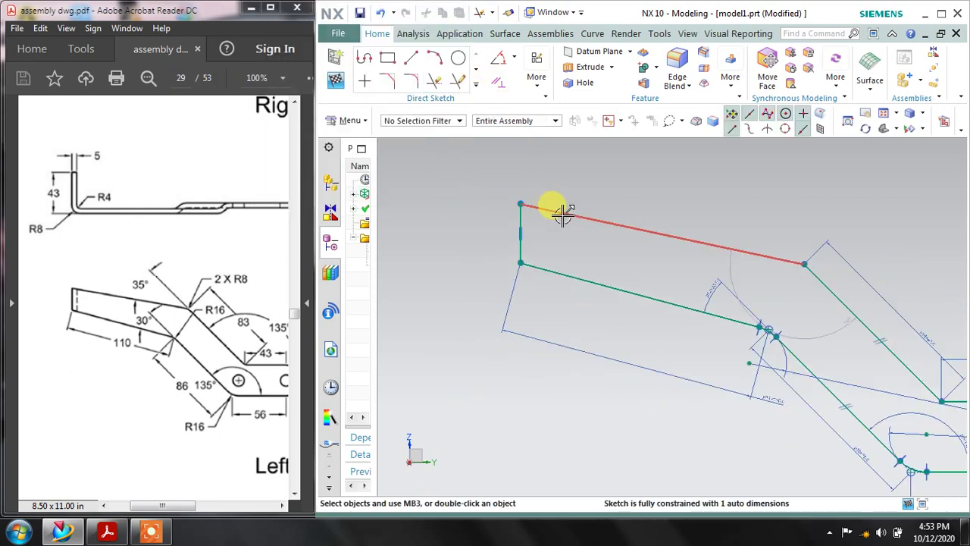
{"action": "scroll", "coordinate": [762, 278], "scroll_direction": "up", "scroll_amount": 5}
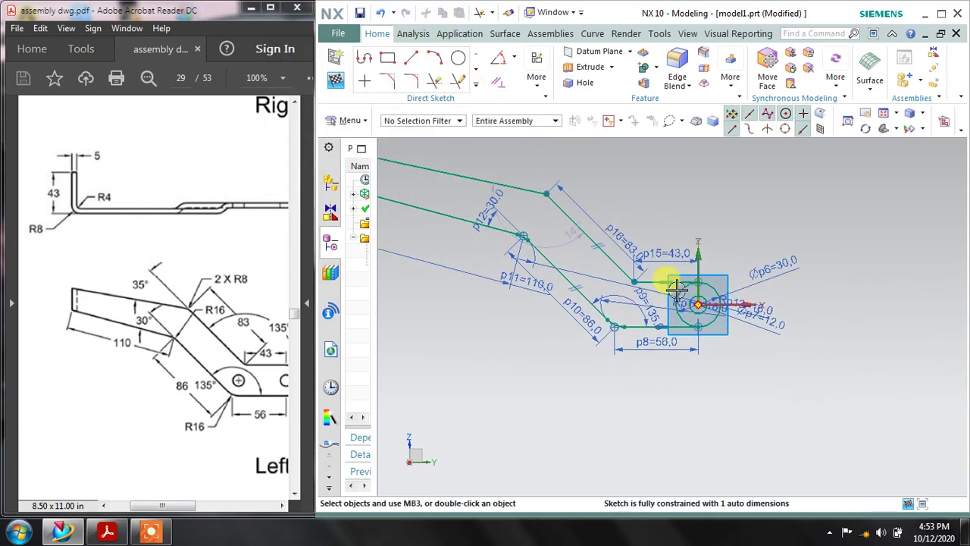
{"action": "left_click", "coordinate": [425, 77]}
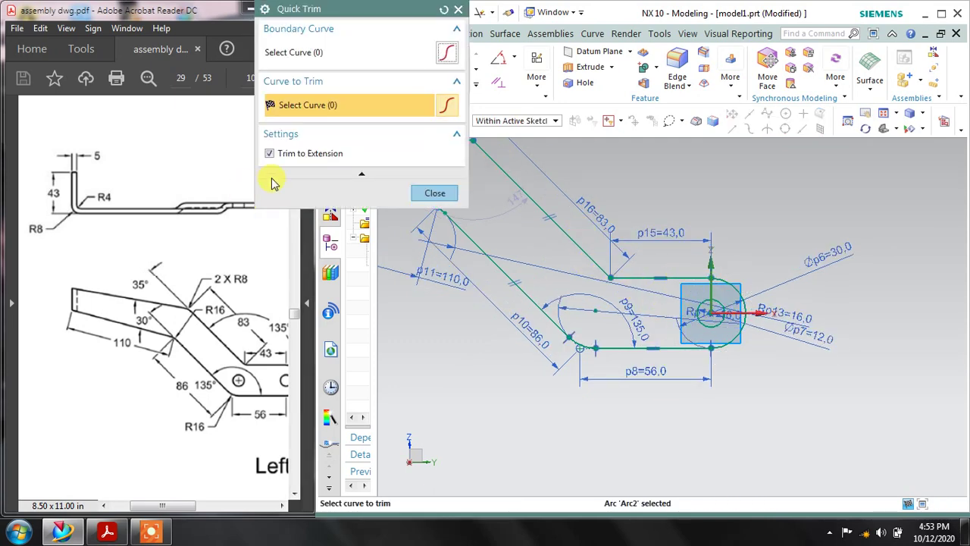
{"action": "left_click", "coordinate": [424, 195]}
Scroll the reference PDF horizontally to show the complete Left Arm drawing
{"action": "scroll", "coordinate": [559, 215], "scroll_direction": "up", "scroll_amount": 3}
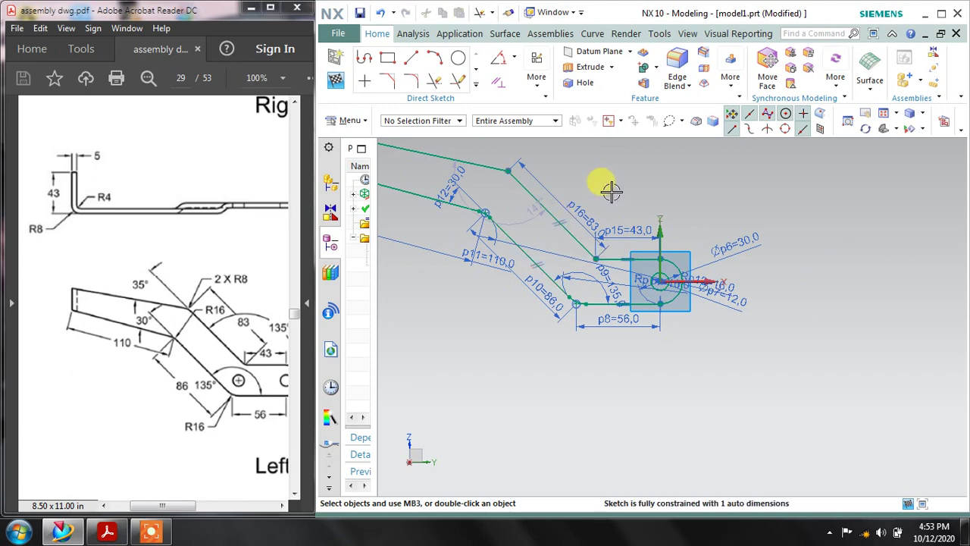
{"action": "mouse_move", "coordinate": [658, 218]}
{"action": "middle_mouse_down", "text": "shift"}
{"action": "mouse_move", "coordinate": [732, 264]}
{"action": "mouse_move", "coordinate": [743, 232]}
{"action": "middle_mouse_up", "text": "shift"}
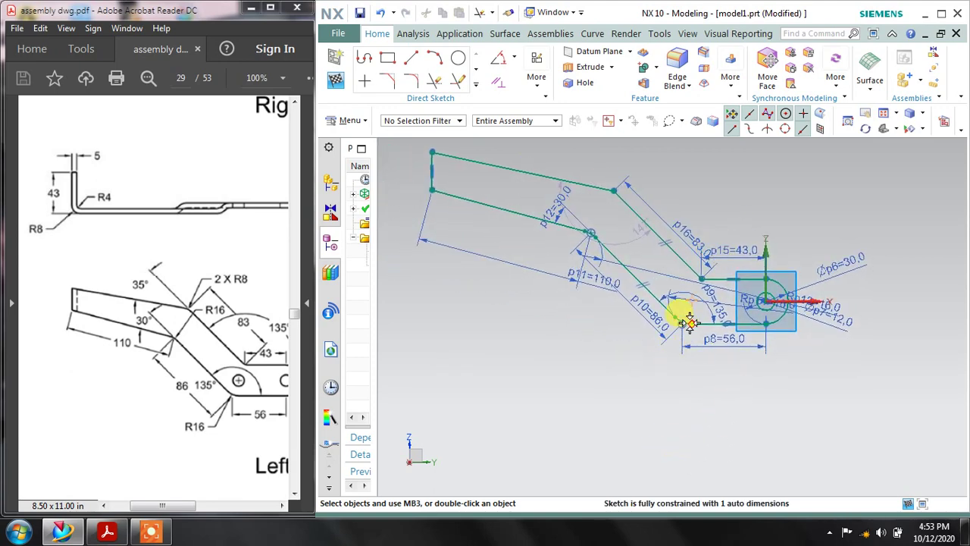
{"action": "scroll", "coordinate": [689, 322], "scroll_direction": "down", "scroll_amount": 3}
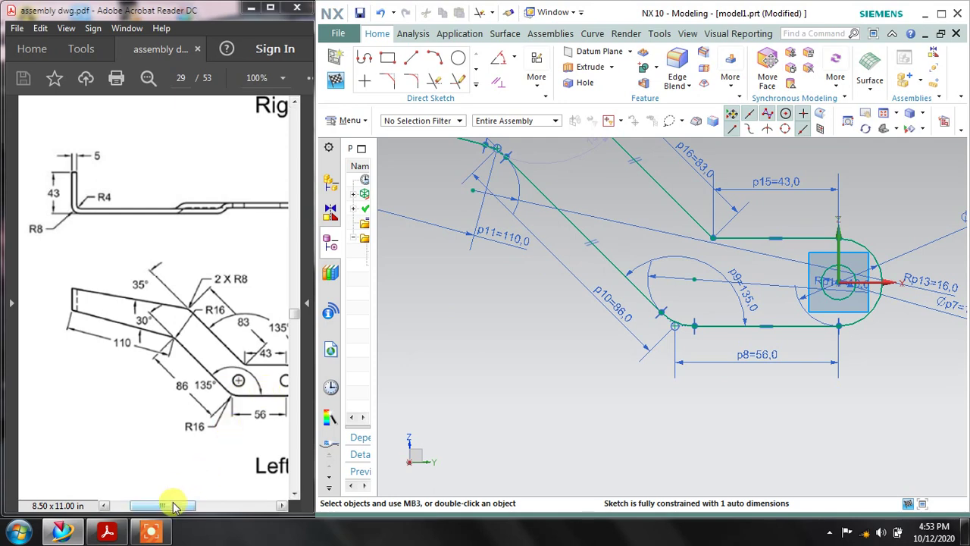
{"action": "left_click_drag", "start_coordinate": [172, 506], "coordinate": [194, 505]}
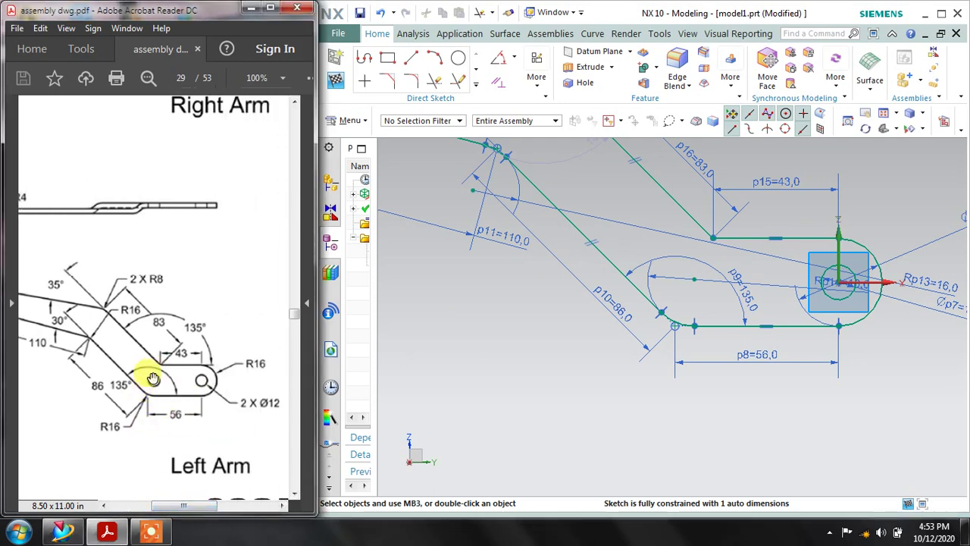
Add a Ø12 circle centred on the lower 16 mm bend arc as the second hole
{"action": "left_click", "coordinate": [459, 60]}
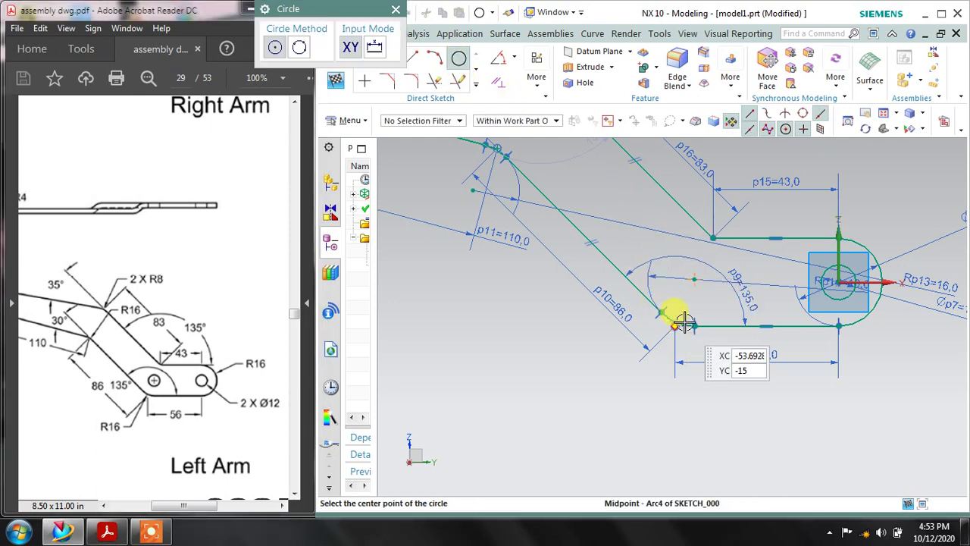
{"action": "left_click", "coordinate": [695, 279]}
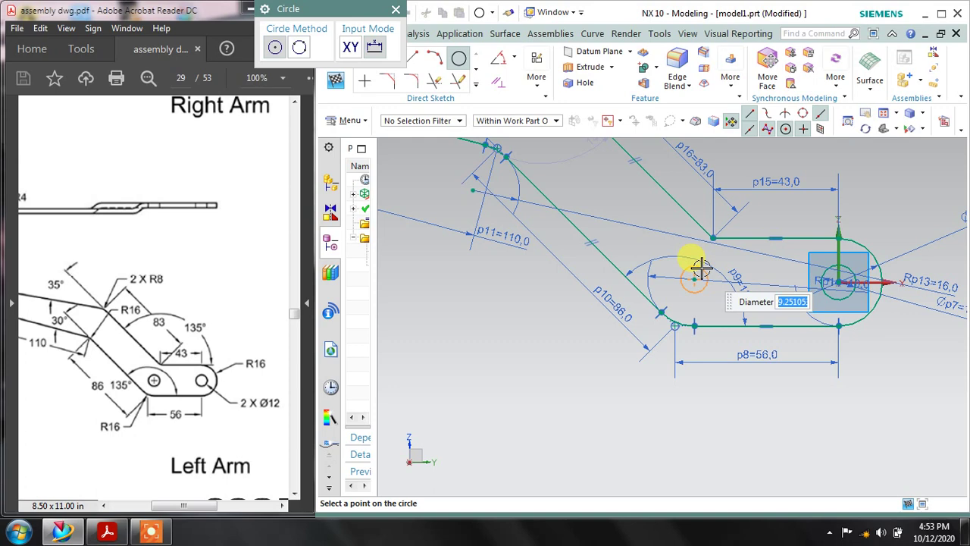
{"action": "key", "text": "Return"}
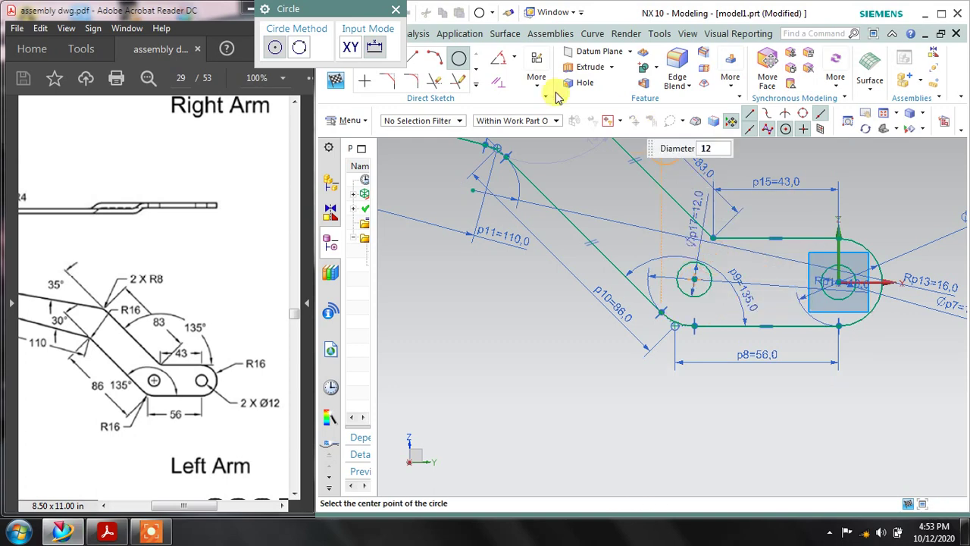
{"action": "left_click", "coordinate": [396, 9]}
{"action": "scroll", "coordinate": [652, 227], "scroll_direction": "down", "scroll_amount": 4}
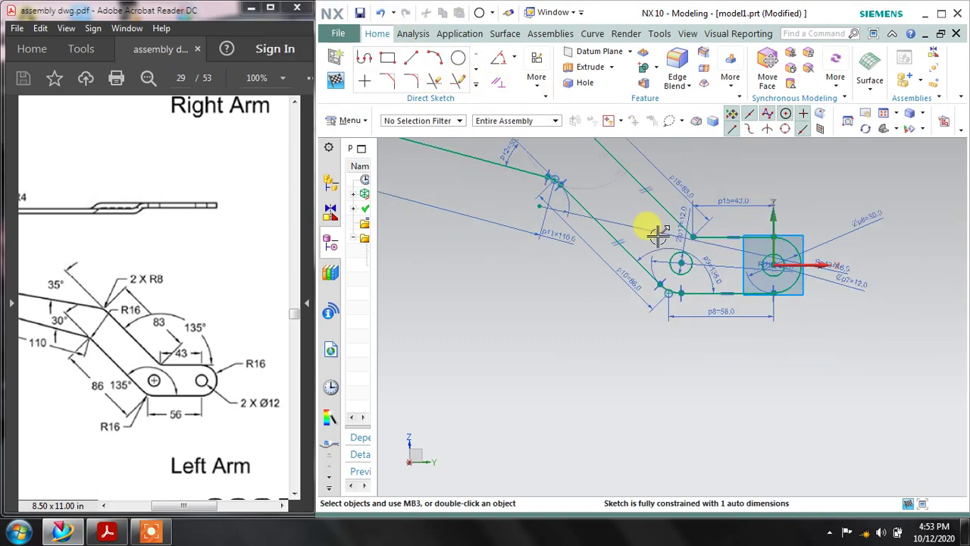
{"action": "middle_click_drag", "start_coordinate": [613, 147], "coordinate": [617, 210], "text": "shift"}
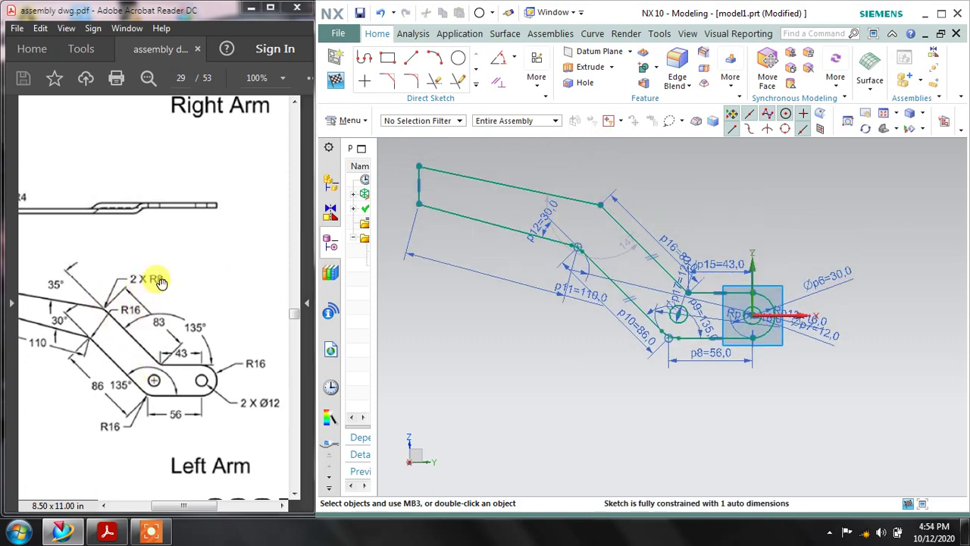
Fillet the corner between the arm's top edge and diagonal edge with radius 8
{"action": "left_click", "coordinate": [411, 82]}
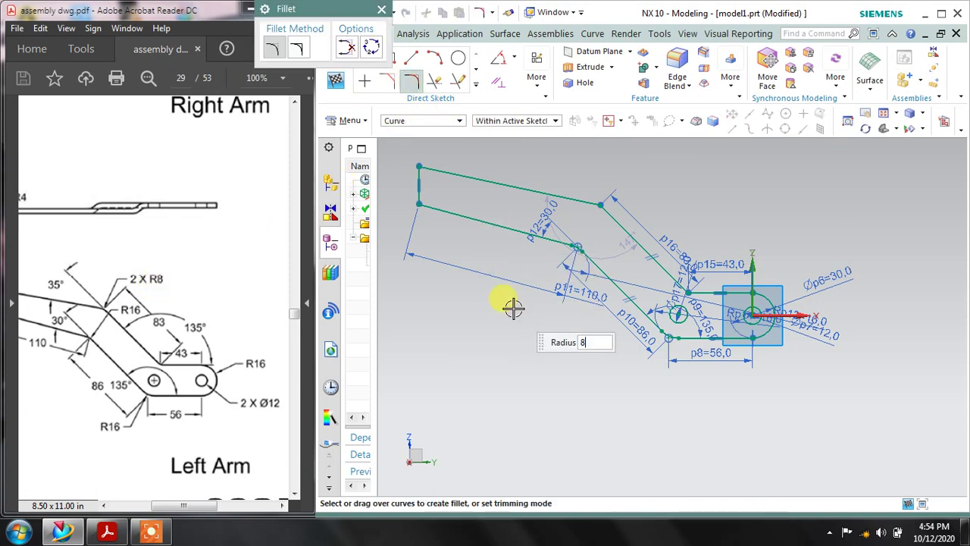
{"action": "mouse_move", "coordinate": [574, 196]}
{"action": "left_mouse_down"}
{"action": "mouse_move", "coordinate": [614, 218]}
{"action": "mouse_move", "coordinate": [666, 323]}
{"action": "mouse_move", "coordinate": [660, 265]}
{"action": "left_mouse_up"}
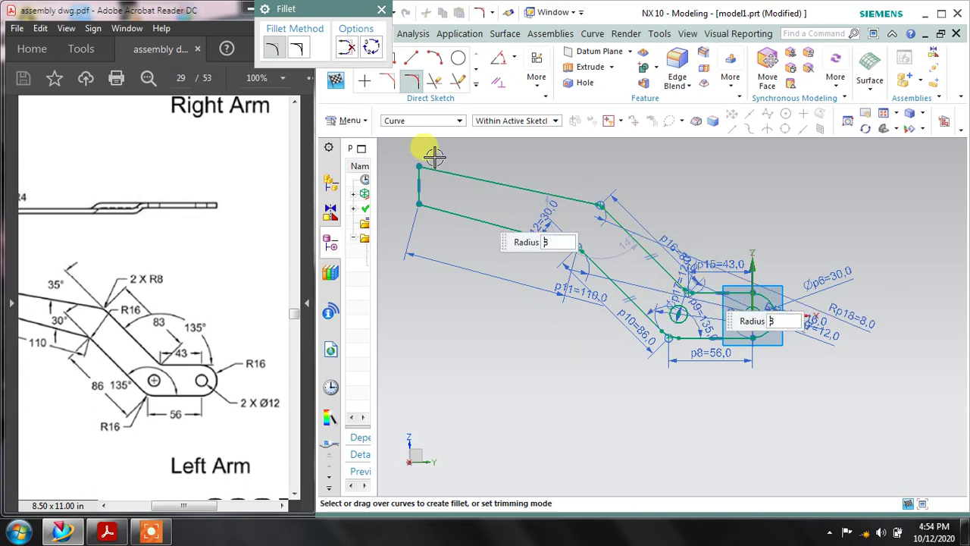
{"action": "left_click", "coordinate": [381, 9]}
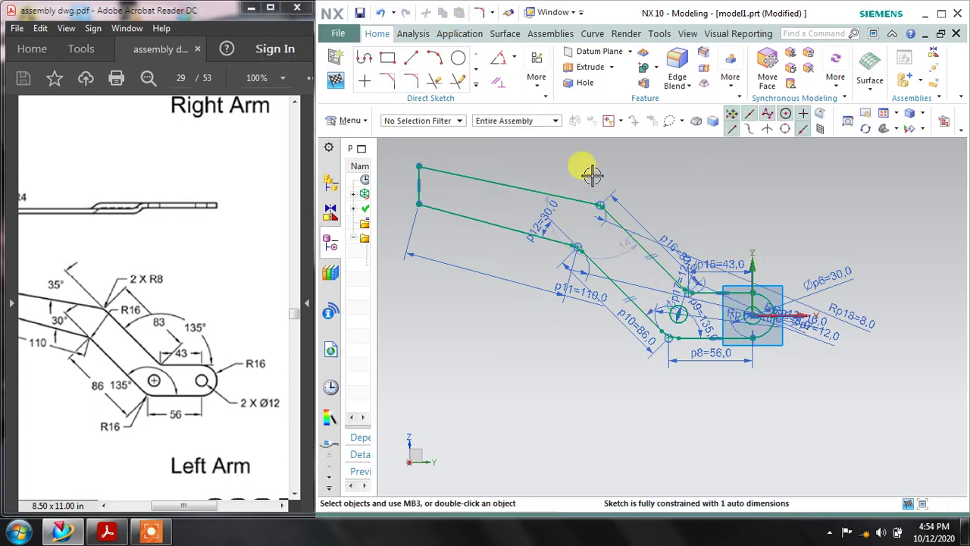
{"action": "scroll", "coordinate": [627, 205], "scroll_direction": "up", "scroll_amount": 5}
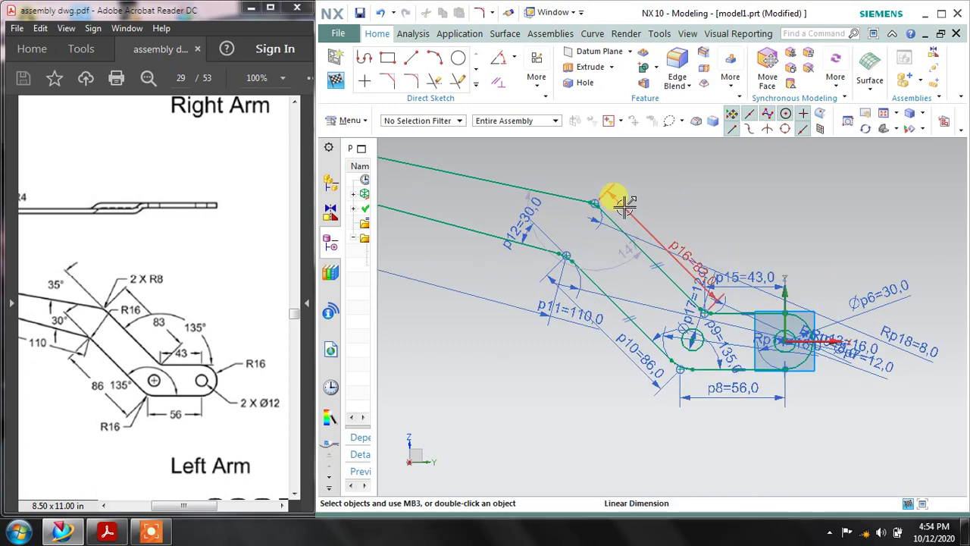
{"action": "scroll", "coordinate": [713, 220], "scroll_direction": "down", "scroll_amount": 3}
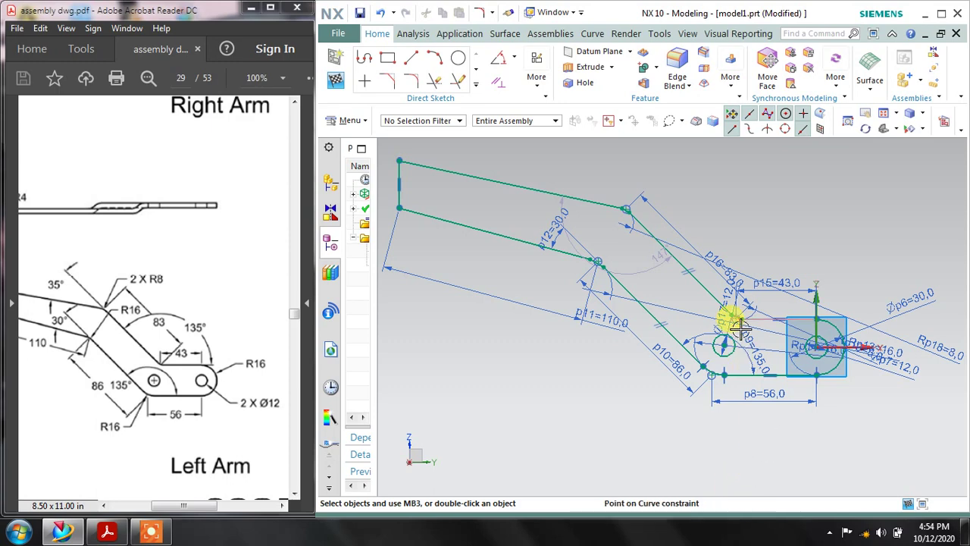
{"action": "scroll", "coordinate": [730, 313], "scroll_direction": "up", "scroll_amount": 3}
{"action": "scroll", "coordinate": [725, 314], "scroll_direction": "down", "scroll_amount": 3}
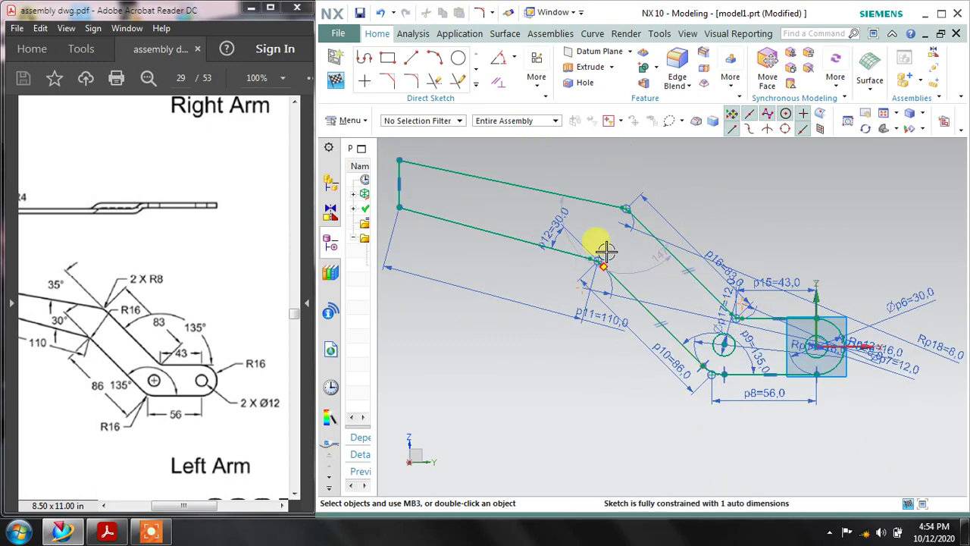
{"action": "scroll", "coordinate": [597, 243], "scroll_direction": "up", "scroll_amount": 3}
{"action": "scroll", "coordinate": [591, 244], "scroll_direction": "down", "scroll_amount": 3}
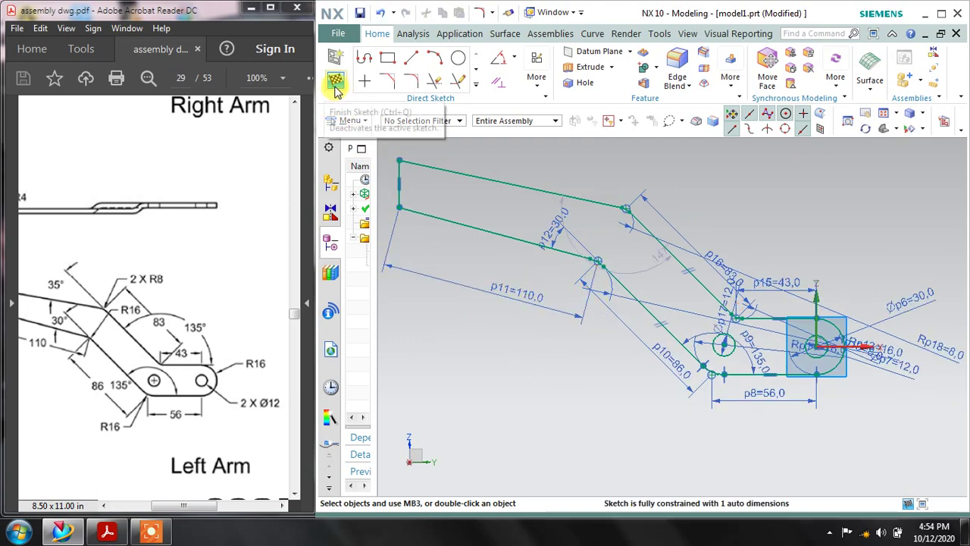
Exit the sketch and preview an extrusion of the 14 arm profile curves
{"action": "left_click", "coordinate": [335, 80]}
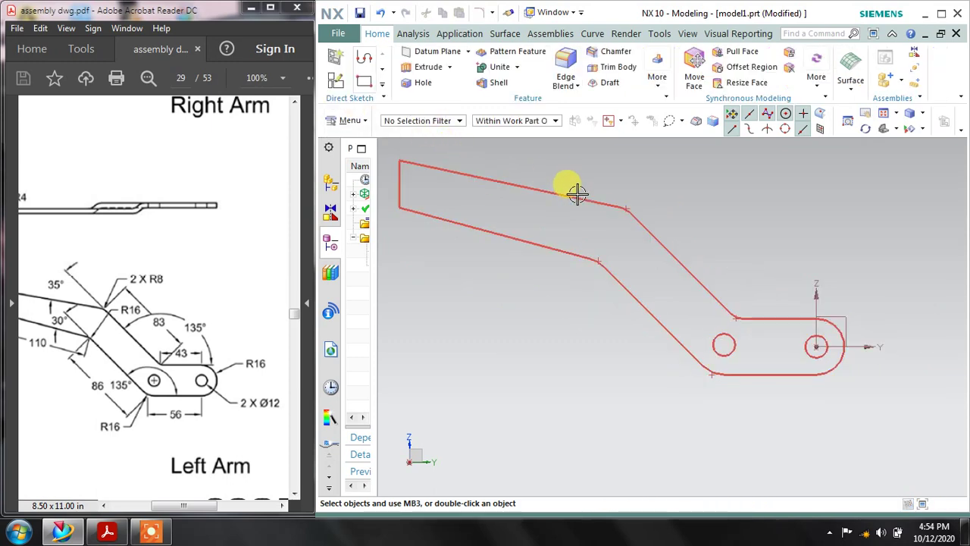
{"action": "middle_click_drag", "start_coordinate": [574, 190], "coordinate": [561, 205]}
{"action": "left_click", "coordinate": [423, 66]}
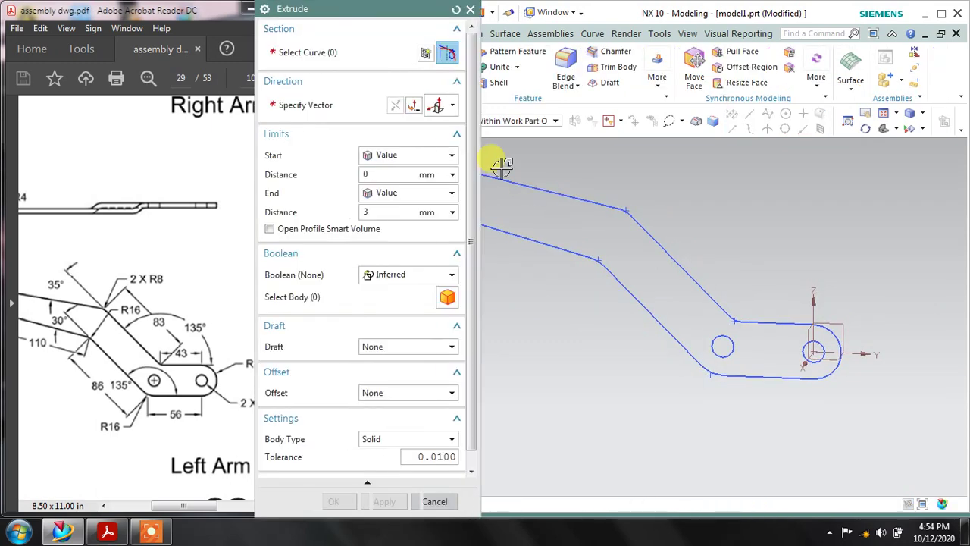
{"action": "left_click", "coordinate": [523, 185]}
{"action": "scroll", "coordinate": [629, 200], "scroll_direction": "down", "scroll_amount": 2}
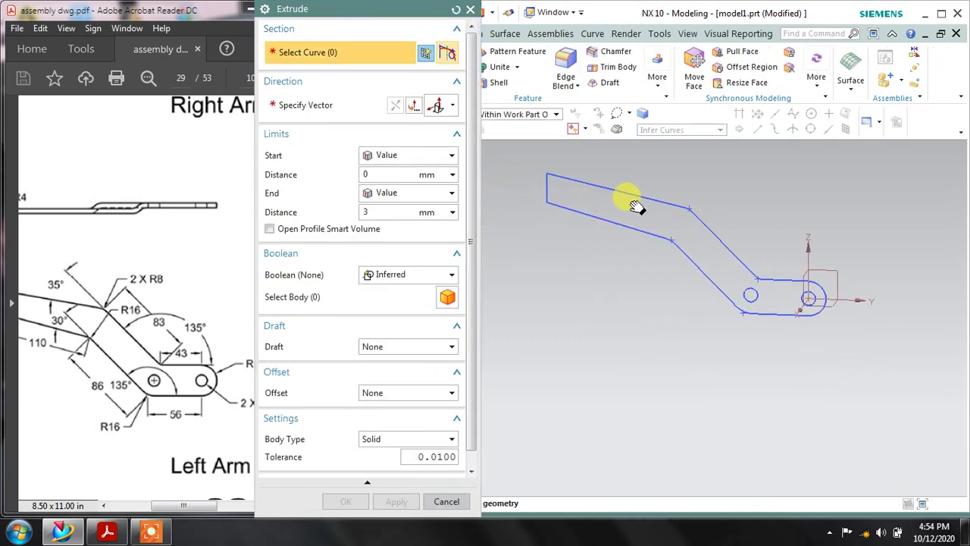
{"action": "middle_click_drag", "start_coordinate": [624, 186], "coordinate": [617, 219]}
Consult the reference drawing, then return to the Extrude dialog settings
{"action": "left_click", "coordinate": [130, 290]}
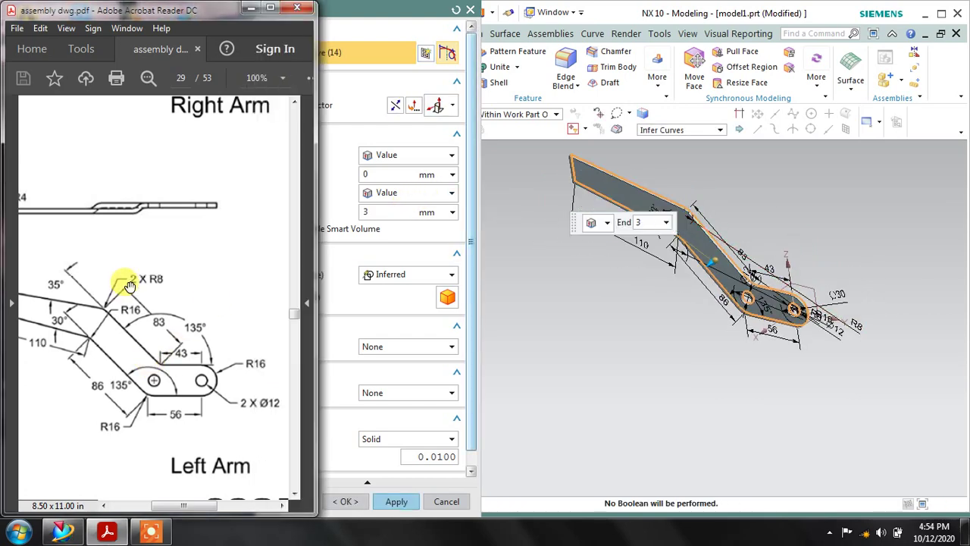
{"action": "scroll", "coordinate": [216, 412], "scroll_direction": "down", "scroll_amount": 2}
{"action": "left_click_drag", "start_coordinate": [200, 506], "coordinate": [233, 505]}
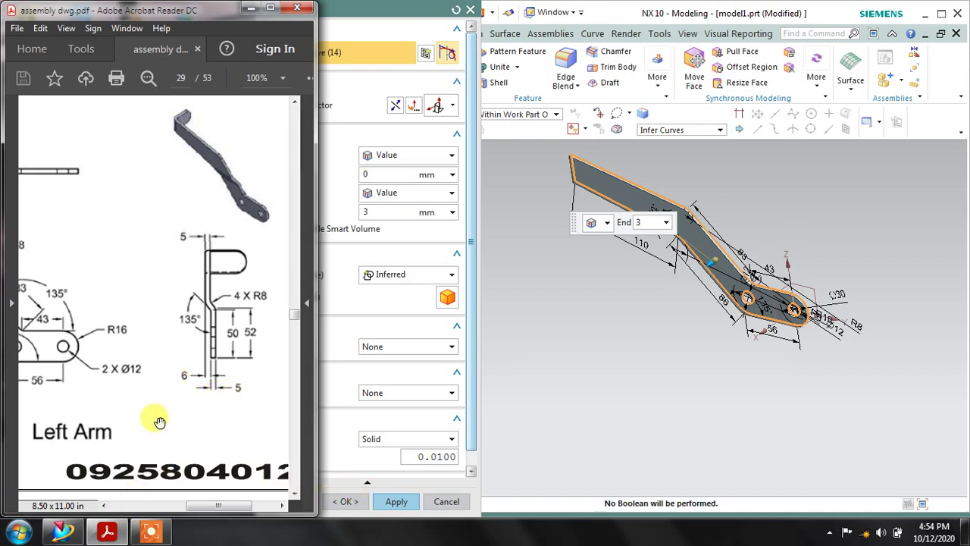
{"action": "key", "text": "alt+Tab"}
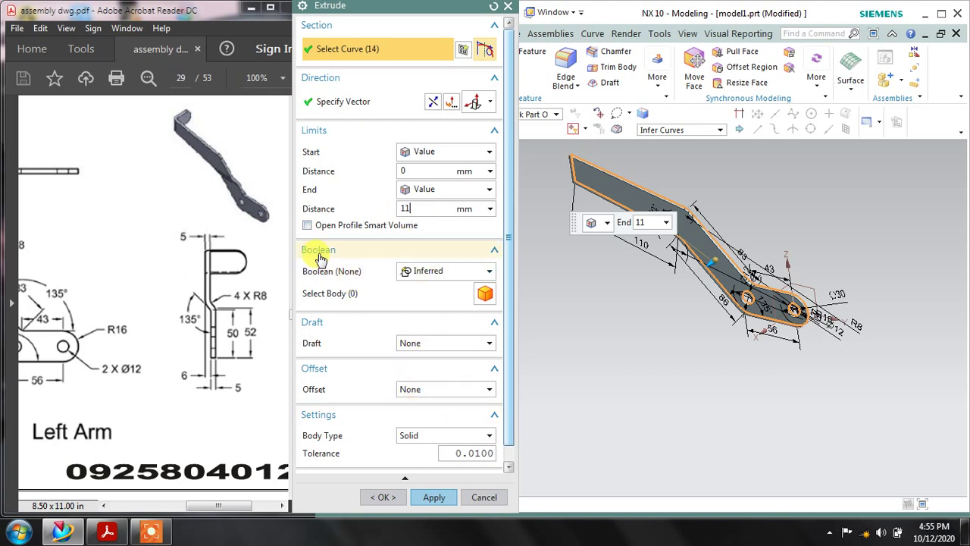
Create the extruded solid arm and cancel the follow-up Extrude
{"action": "left_click", "coordinate": [432, 498]}
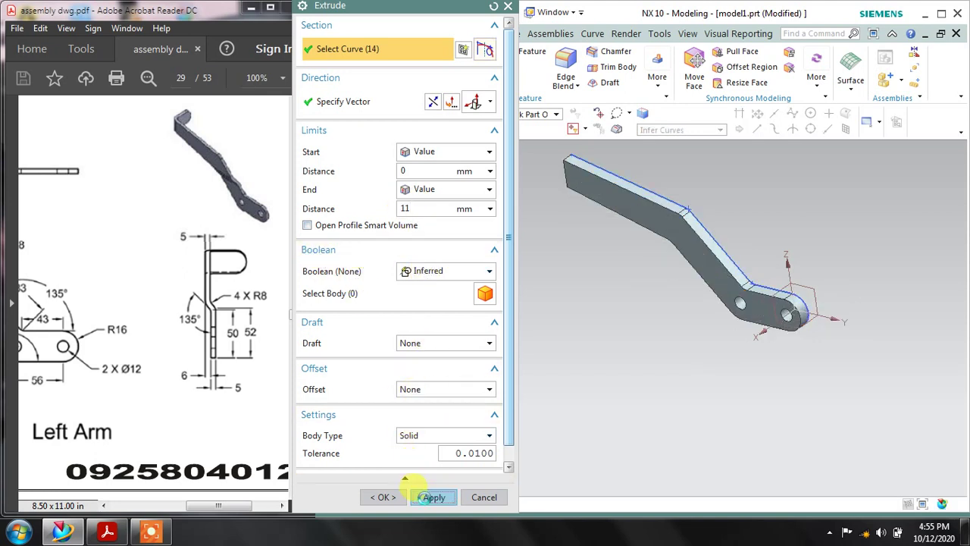
{"action": "right_click", "coordinate": [728, 247]}
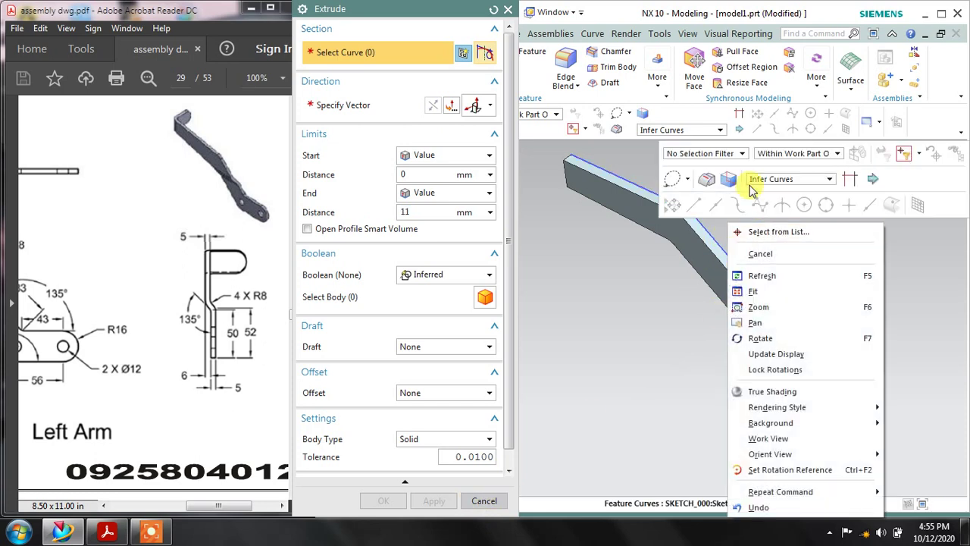
{"action": "left_click", "coordinate": [656, 336]}
{"action": "left_click", "coordinate": [484, 501]}
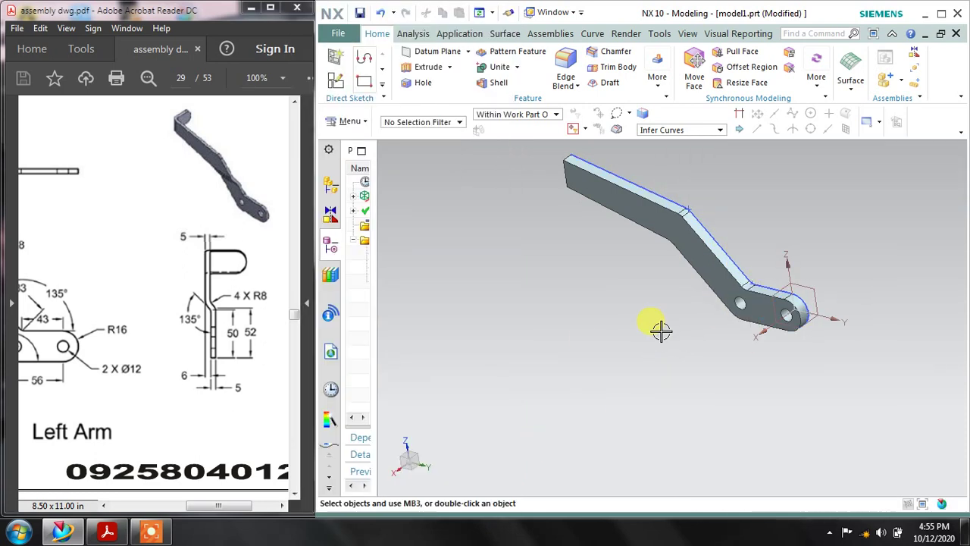
Hide SKETCH_000 and orbit around the solid arm
{"action": "right_click", "coordinate": [716, 232]}
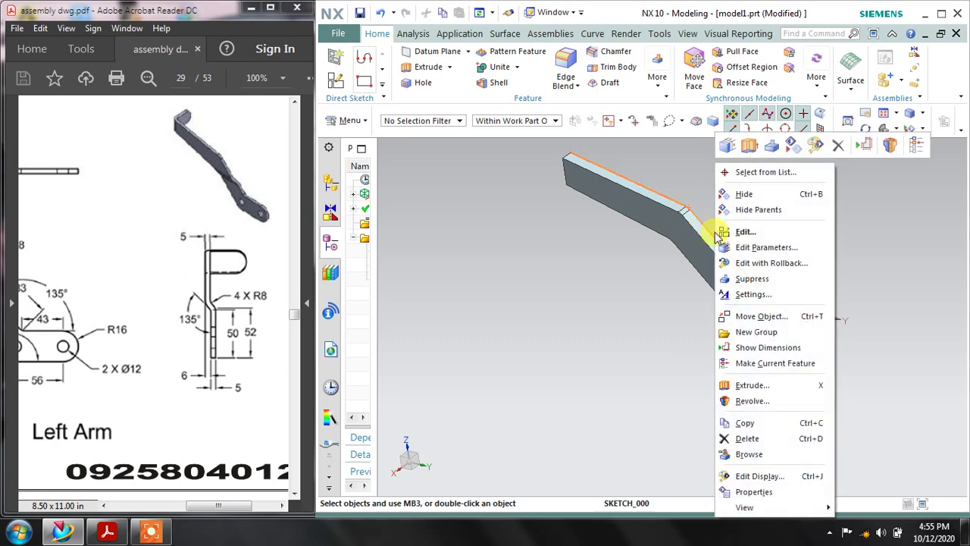
{"action": "left_click", "coordinate": [721, 190]}
{"action": "mouse_move", "coordinate": [747, 238]}
{"action": "middle_mouse_down"}
{"action": "mouse_move", "coordinate": [747, 220]}
{"action": "mouse_move", "coordinate": [732, 232]}
{"action": "middle_mouse_up"}
{"action": "scroll", "coordinate": [734, 227], "scroll_direction": "up", "scroll_amount": 3}
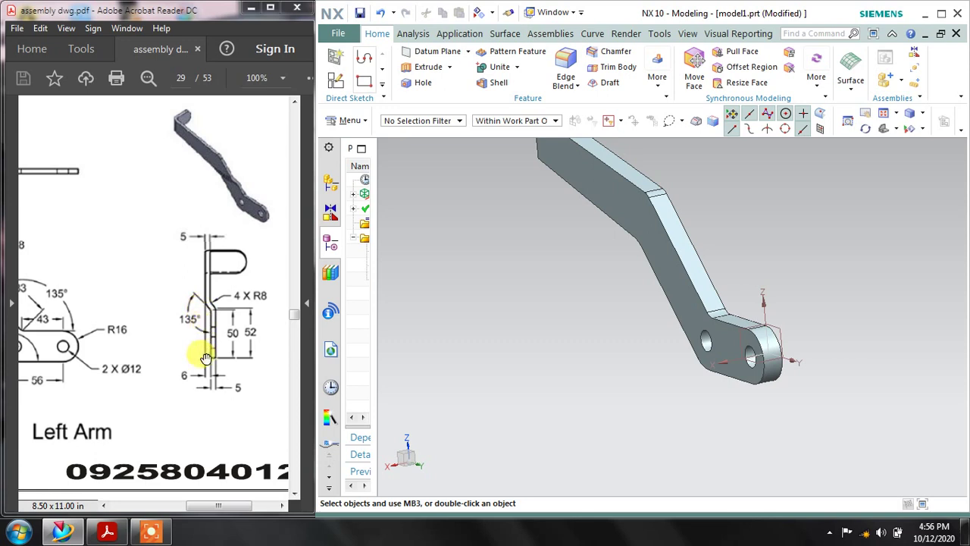
{"action": "middle_click_drag", "start_coordinate": [710, 313], "coordinate": [723, 261]}
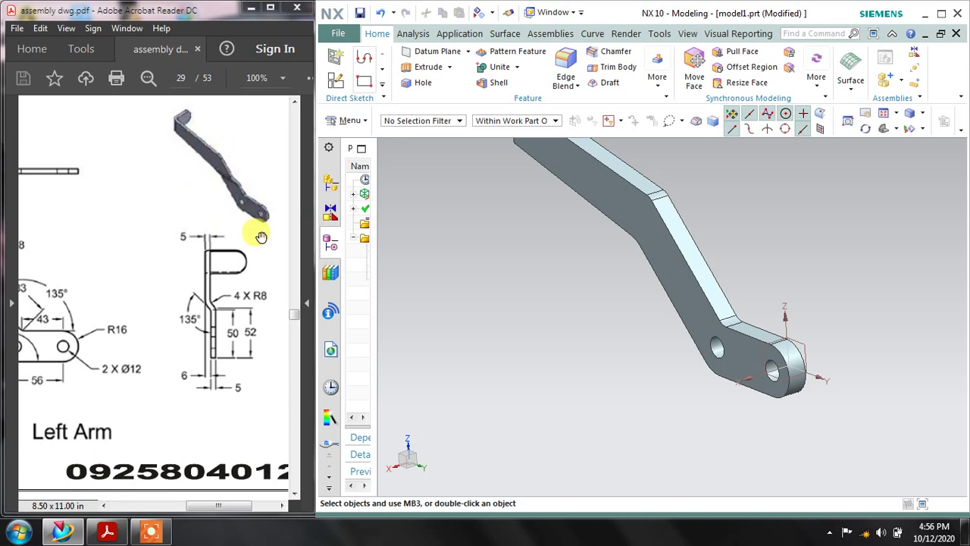
{"action": "mouse_move", "coordinate": [695, 334]}
{"action": "middle_mouse_down"}
{"action": "mouse_move", "coordinate": [687, 317]}
{"action": "mouse_move", "coordinate": [691, 357]}
{"action": "mouse_move", "coordinate": [720, 299]}
{"action": "mouse_move", "coordinate": [752, 281]}
{"action": "mouse_move", "coordinate": [736, 306]}
{"action": "middle_mouse_up"}
Create a new sketch on the XZ datum plane and pan onto the body
{"action": "left_click", "coordinate": [334, 58]}
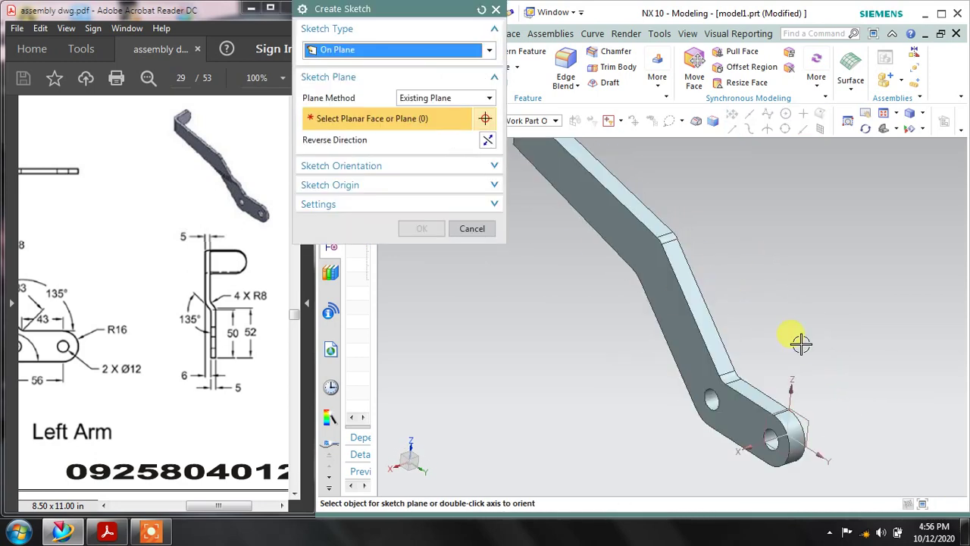
{"action": "scroll", "coordinate": [797, 357], "scroll_direction": "down", "scroll_amount": 3}
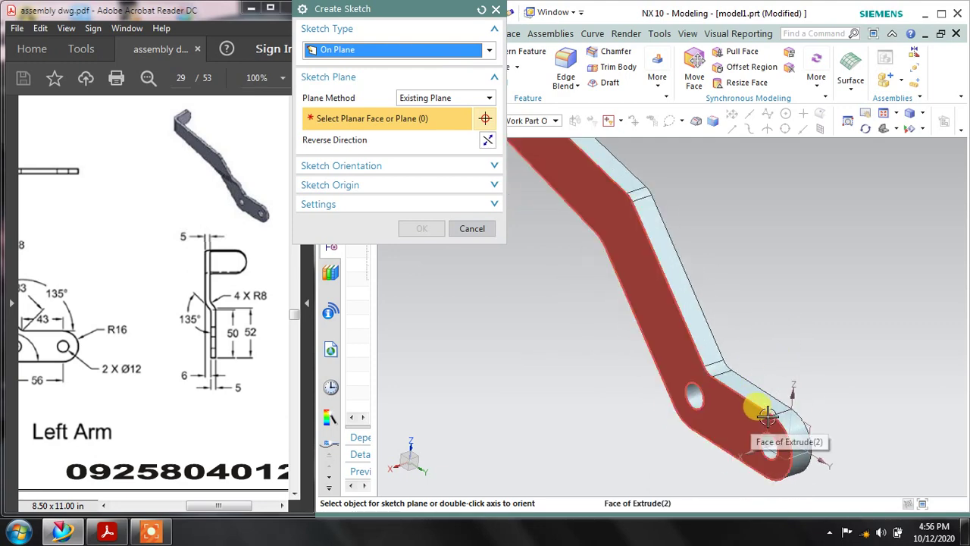
{"action": "left_click", "coordinate": [773, 417]}
{"action": "left_click", "coordinate": [423, 228]}
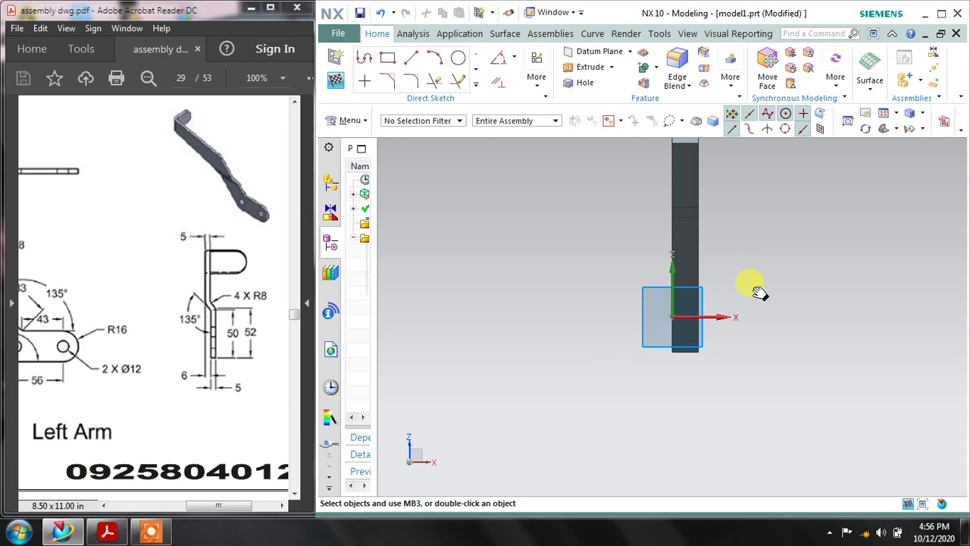
{"action": "middle_click_drag", "start_coordinate": [760, 293], "coordinate": [662, 338], "text": "shift"}
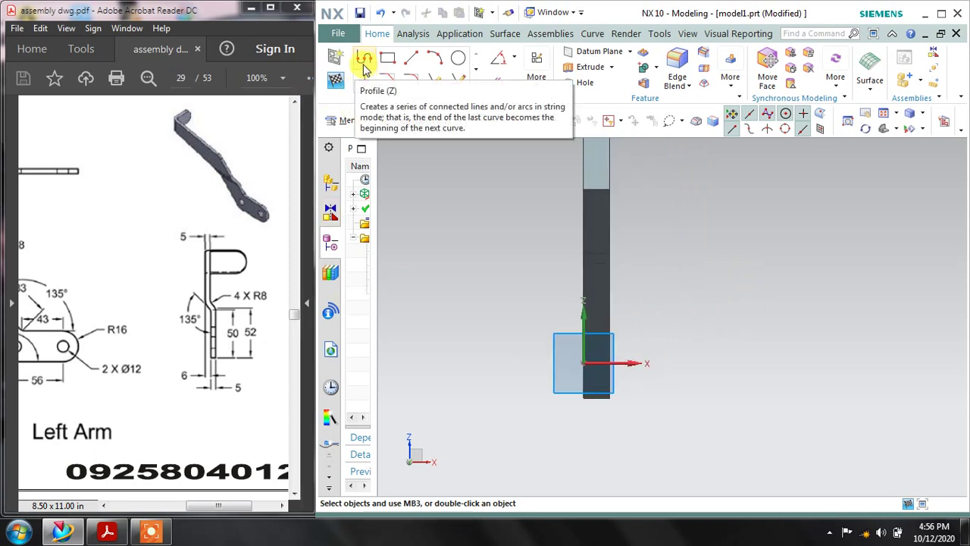
Start a line profile and pan the view to the flange side of the body
{"action": "left_click", "coordinate": [365, 61]}
{"action": "scroll", "coordinate": [215, 365], "scroll_direction": "up", "scroll_amount": 1}
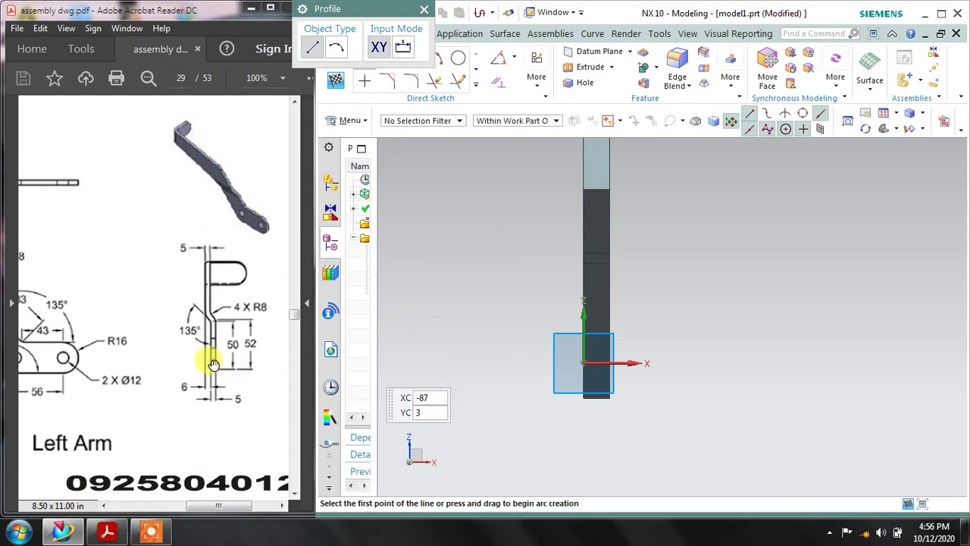
{"action": "scroll", "coordinate": [606, 402], "scroll_direction": "up", "scroll_amount": 3}
{"action": "scroll", "coordinate": [580, 392], "scroll_direction": "up", "scroll_amount": 2}
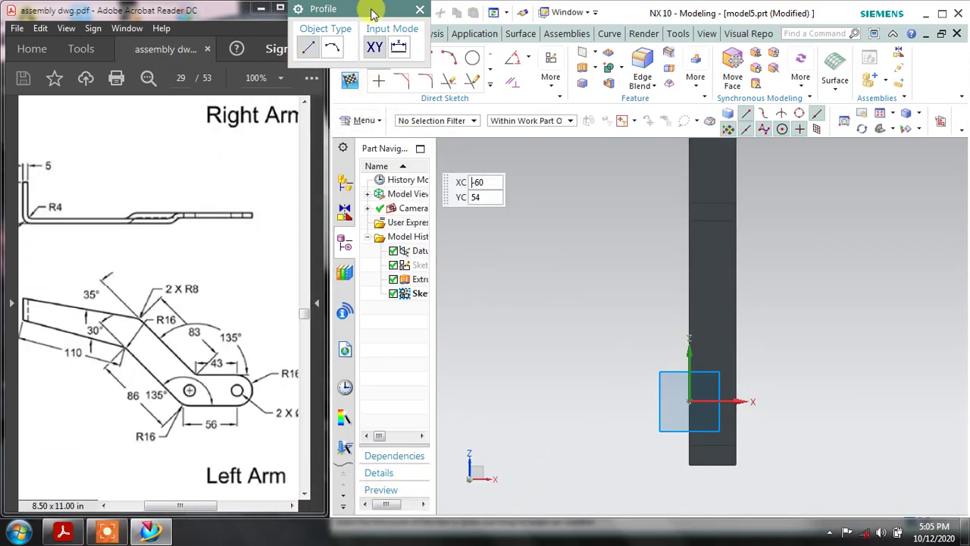
{"action": "left_click_drag", "start_coordinate": [404, 15], "coordinate": [358, 9]}
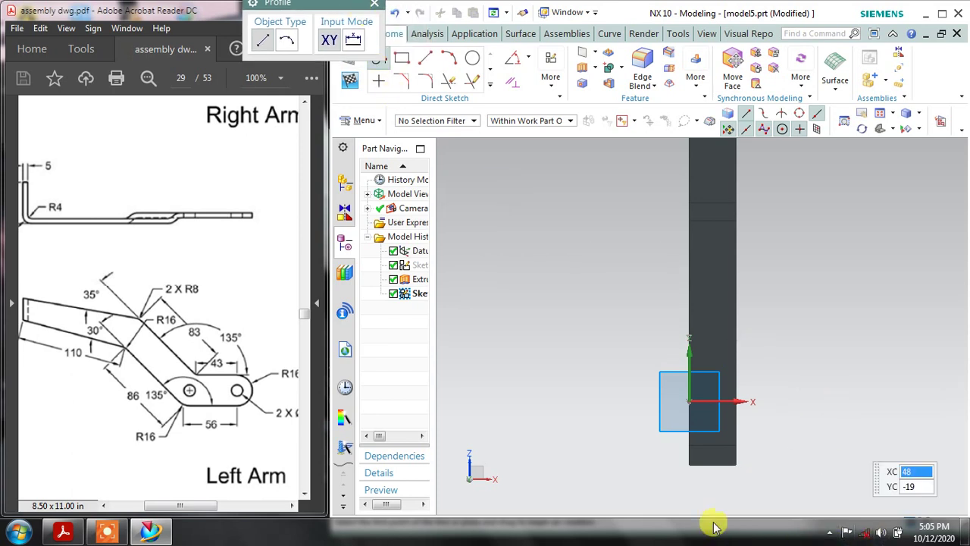
{"action": "left_click_drag", "start_coordinate": [154, 421], "coordinate": [48, 395]}
{"action": "left_click_drag", "start_coordinate": [225, 396], "coordinate": [99, 375]}
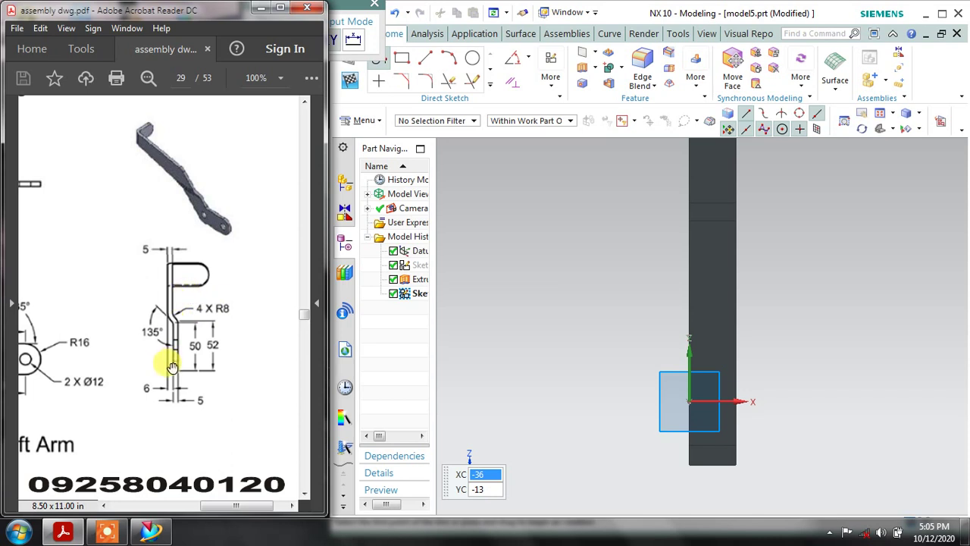
Draw the flange profile: 2.5 horizontal line, vertical rise, angled 9.5 segment and downward vertical
{"action": "left_click", "coordinate": [718, 464]}
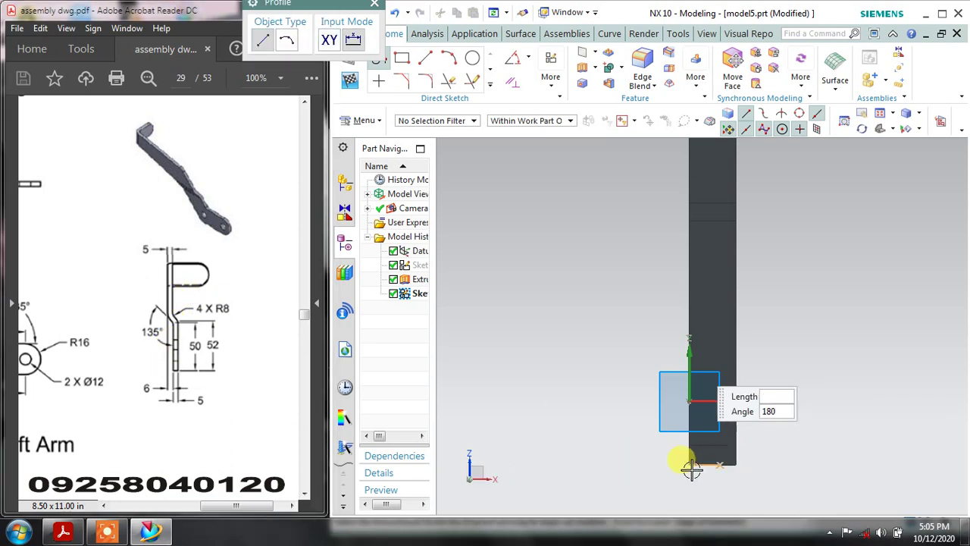
{"action": "scroll", "coordinate": [684, 462], "scroll_direction": "up", "scroll_amount": 2}
{"action": "type", "text": "2.5"}
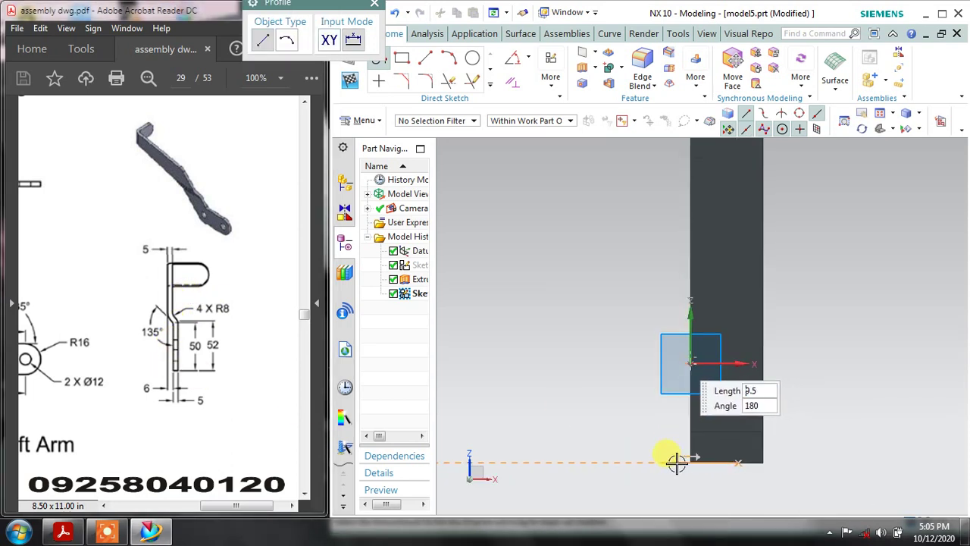
{"action": "key", "text": "Return"}
{"action": "scroll", "coordinate": [657, 299], "scroll_direction": "down", "scroll_amount": 2}
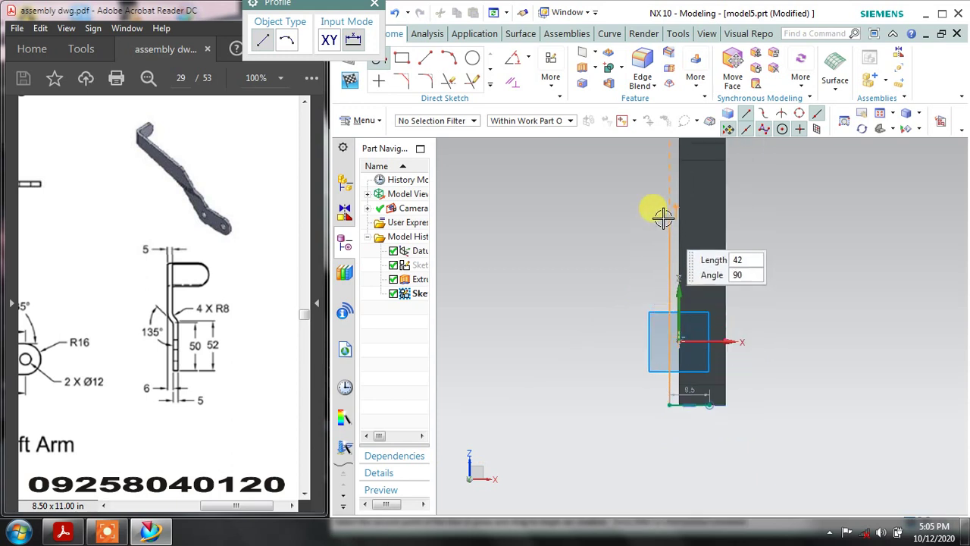
{"action": "left_click", "coordinate": [664, 176]}
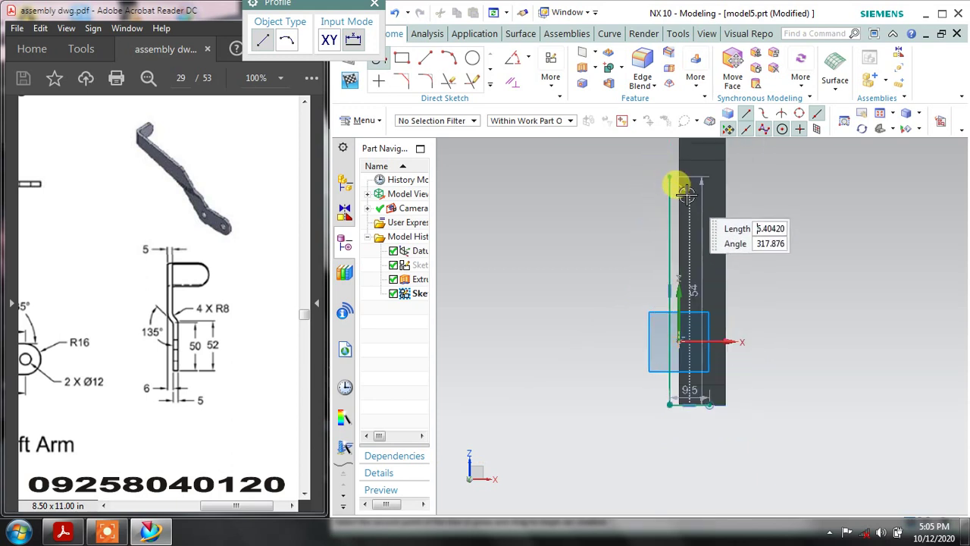
{"action": "scroll", "coordinate": [692, 200], "scroll_direction": "up", "scroll_amount": 2}
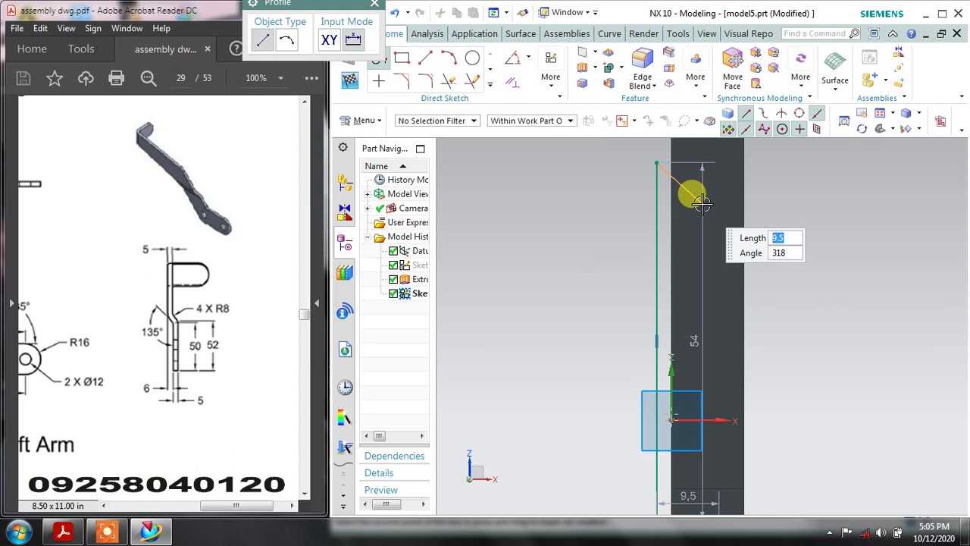
{"action": "left_click", "coordinate": [701, 203]}
{"action": "middle_click_drag", "start_coordinate": [693, 347], "coordinate": [689, 225], "text": "shift"}
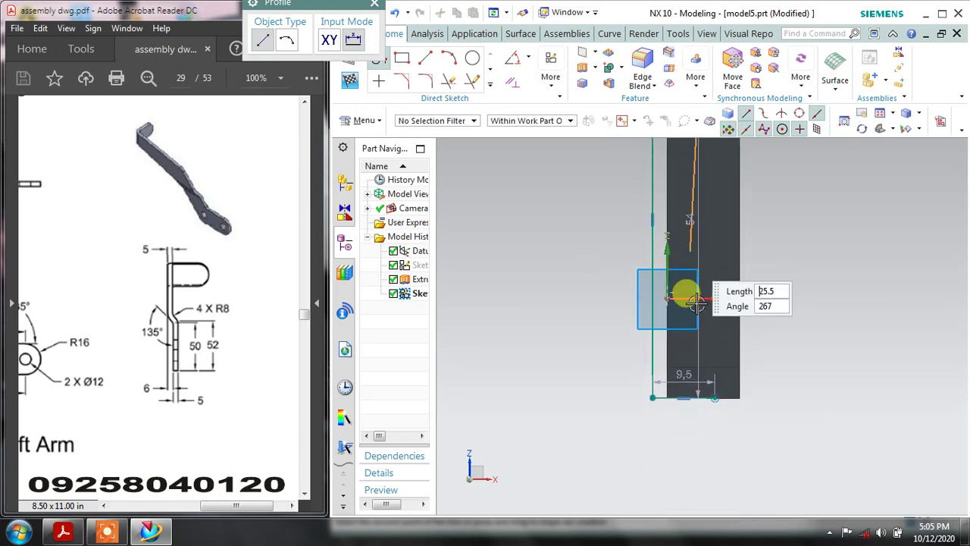
{"action": "left_click", "coordinate": [696, 403]}
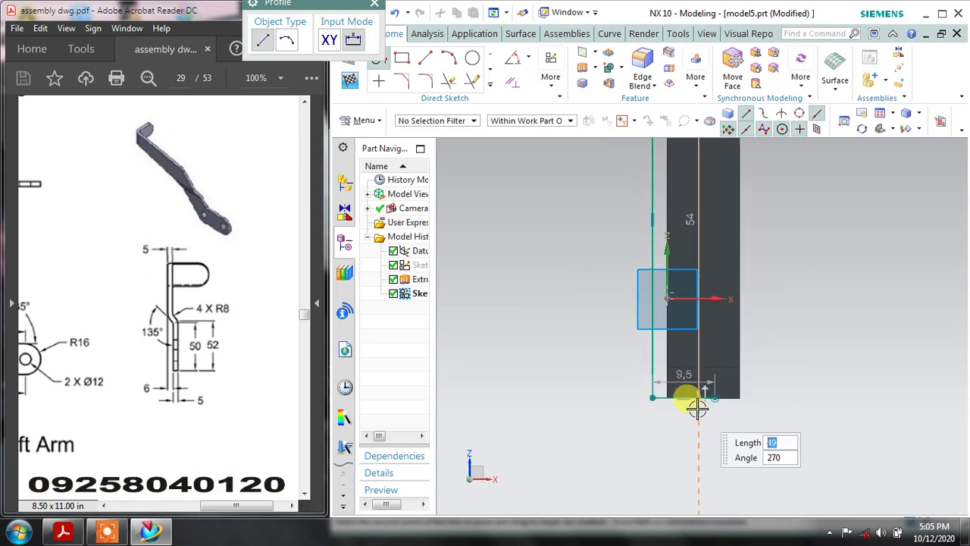
{"action": "left_click", "coordinate": [376, 6]}
Quick Trim the excess lines of the flange profile
{"action": "key", "text": "t"}
{"action": "scroll", "coordinate": [692, 396], "scroll_direction": "up", "scroll_amount": 3}
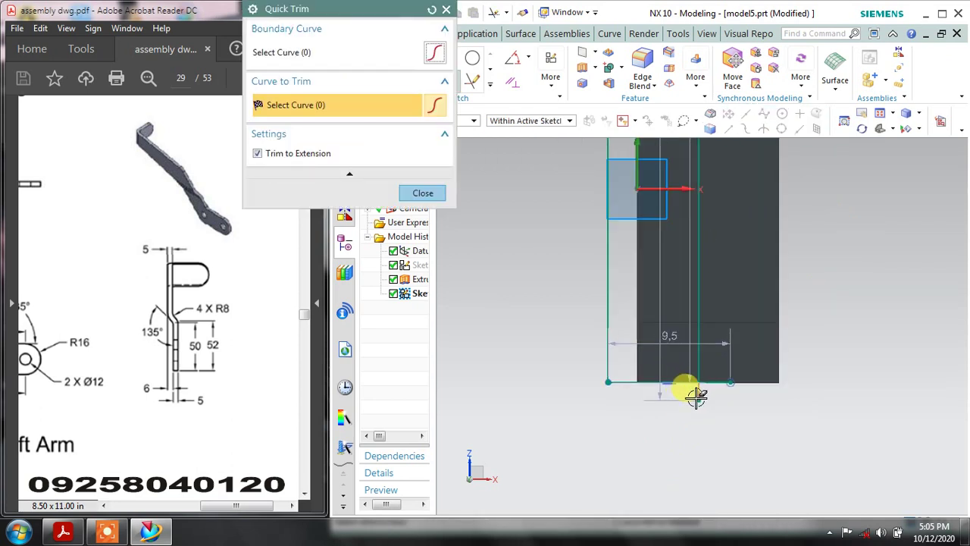
{"action": "left_click", "coordinate": [416, 191]}
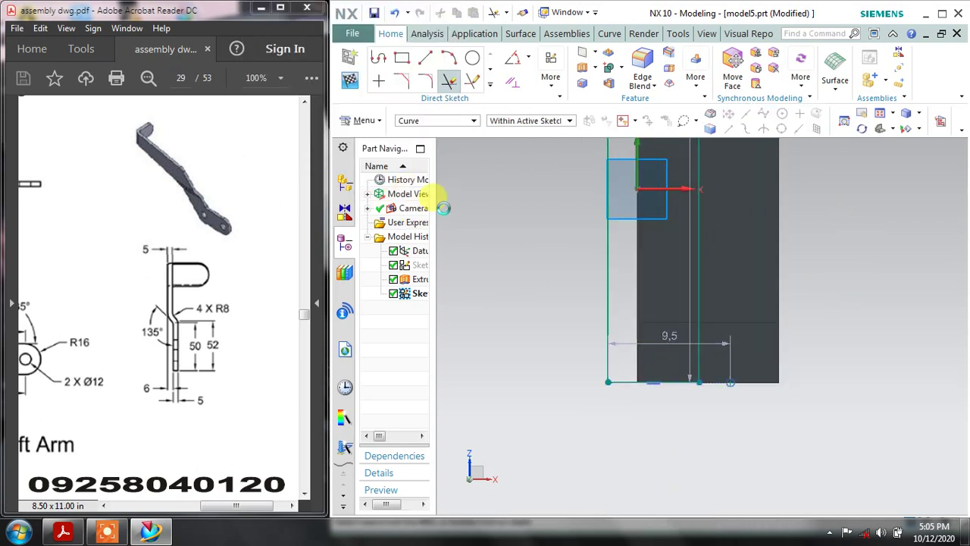
{"action": "left_click", "coordinate": [528, 66]}
{"action": "left_click", "coordinate": [551, 87]}
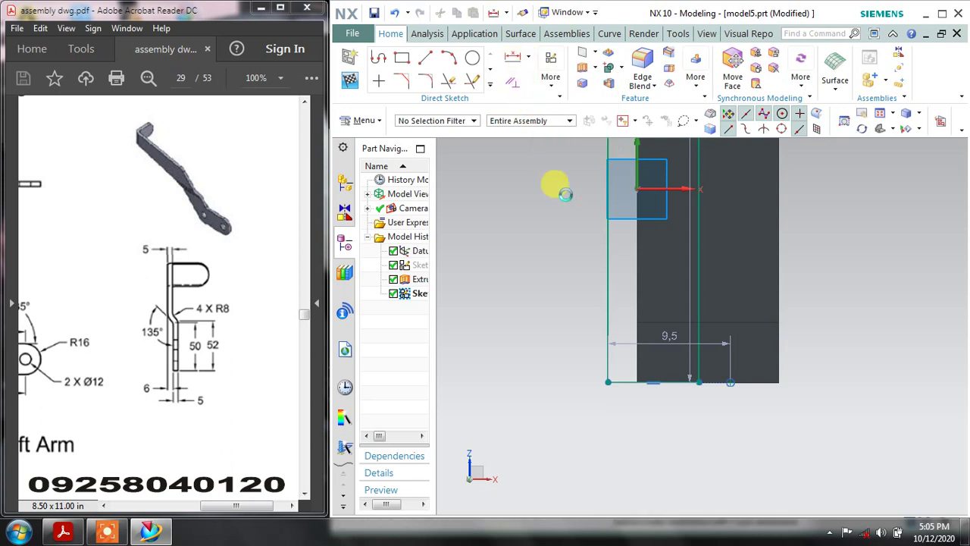
Add horizontal dimensions p29=6 and p30=5 along the flange's bottom edge
{"action": "left_click", "coordinate": [389, 197]}
{"action": "left_click", "coordinate": [376, 225]}
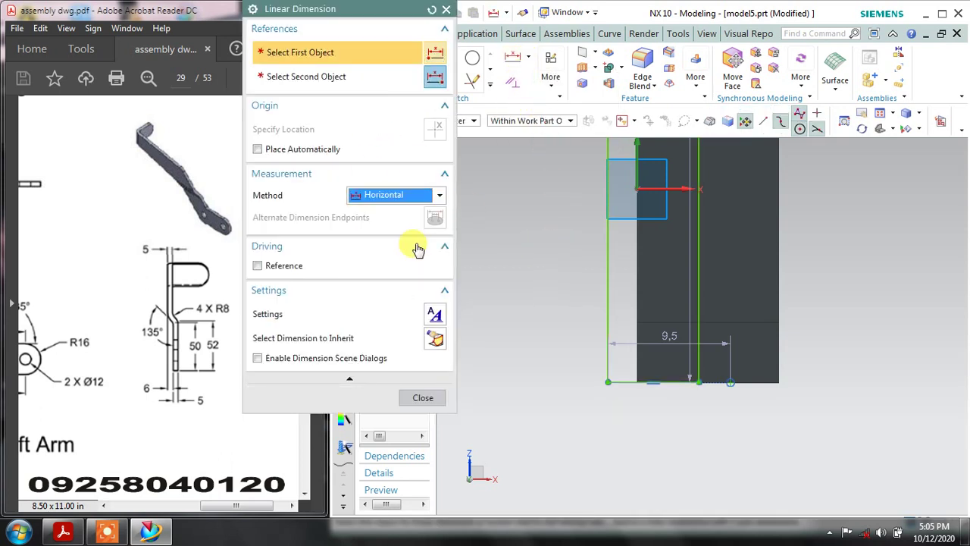
{"action": "left_click", "coordinate": [609, 383]}
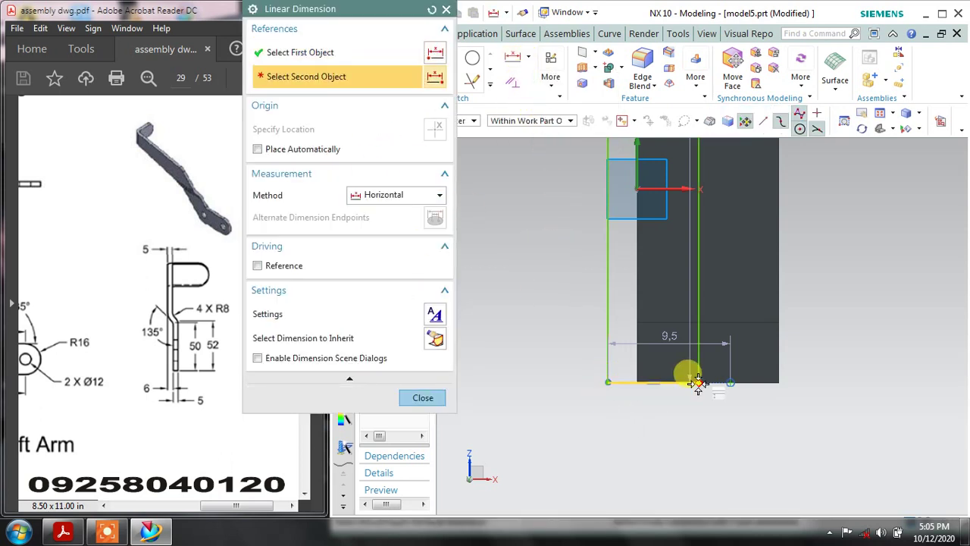
{"action": "left_click", "coordinate": [698, 383]}
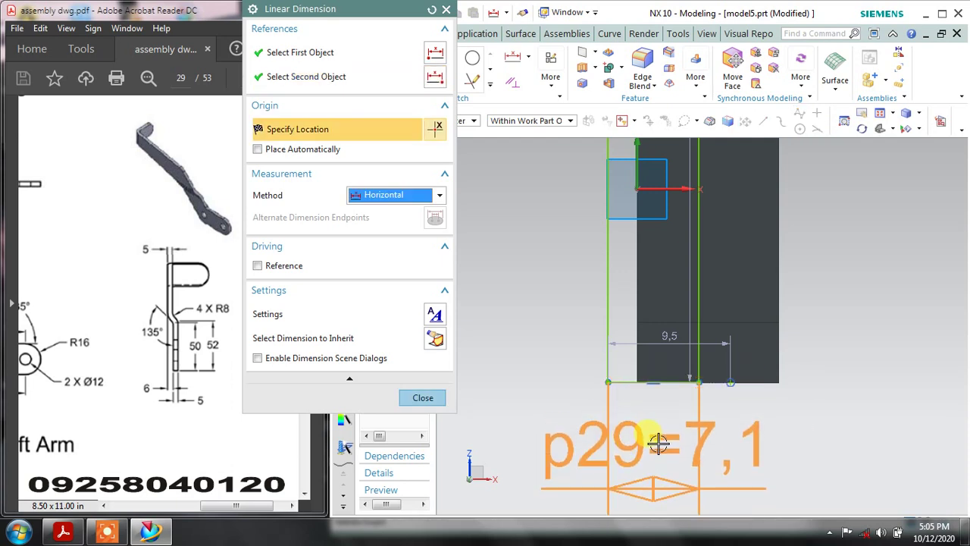
{"action": "left_click", "coordinate": [658, 443]}
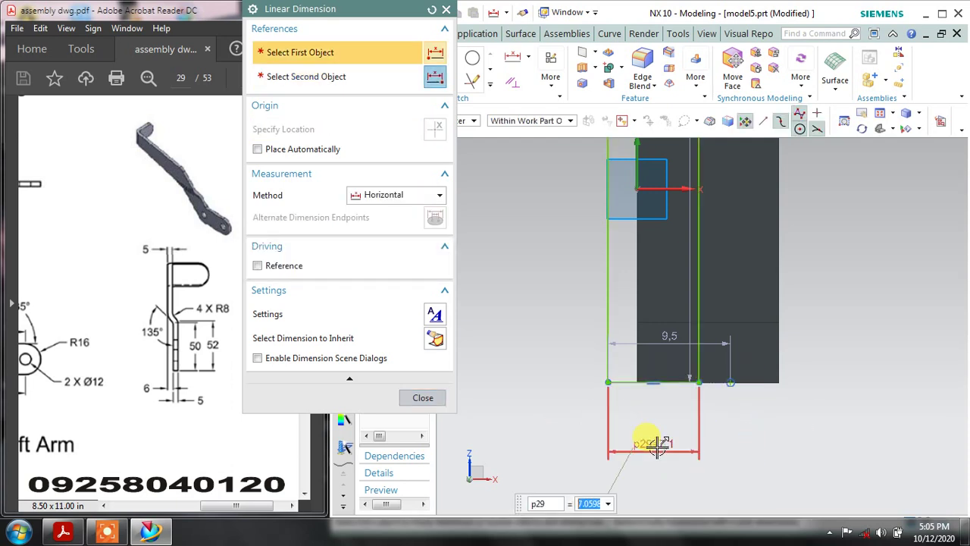
{"action": "double_click", "coordinate": [658, 444]}
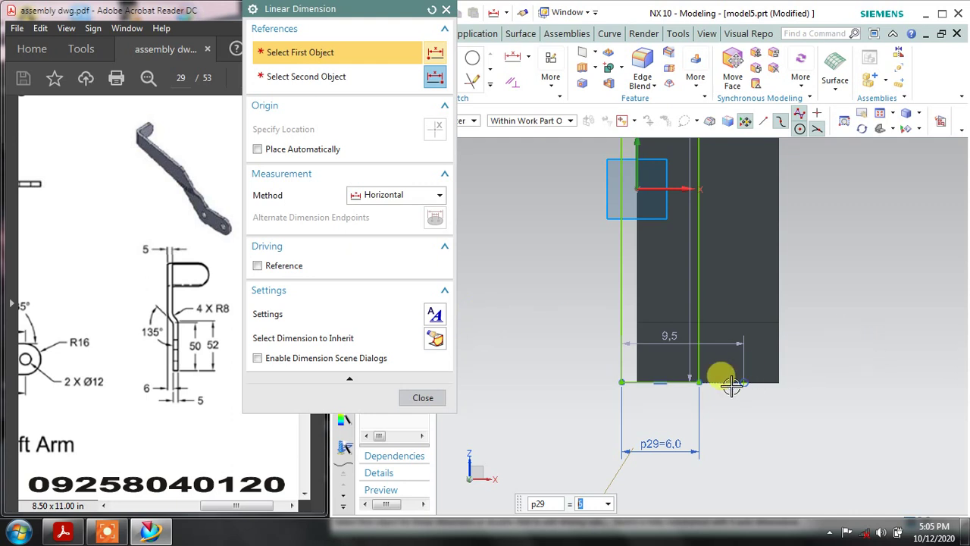
{"action": "left_click", "coordinate": [771, 384]}
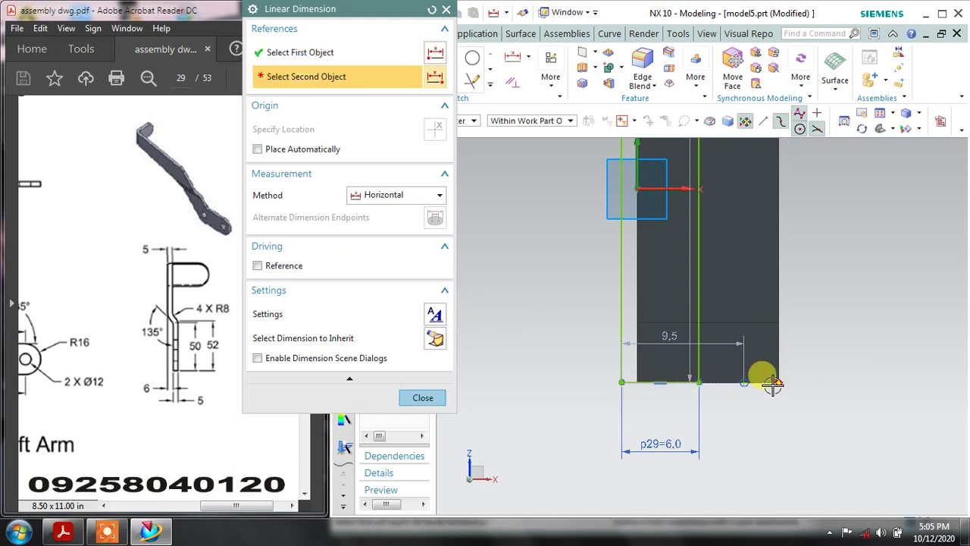
{"action": "left_click", "coordinate": [772, 385]}
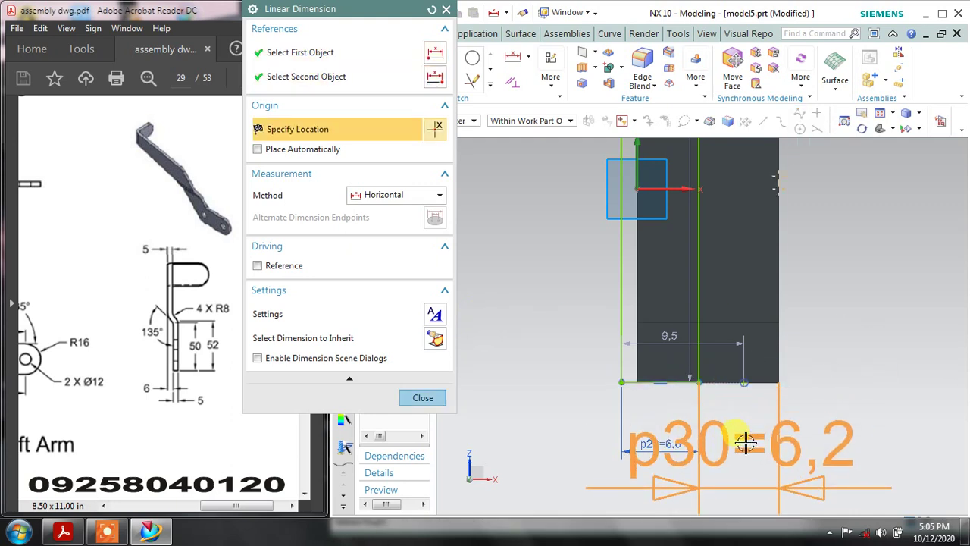
{"action": "left_click", "coordinate": [745, 444]}
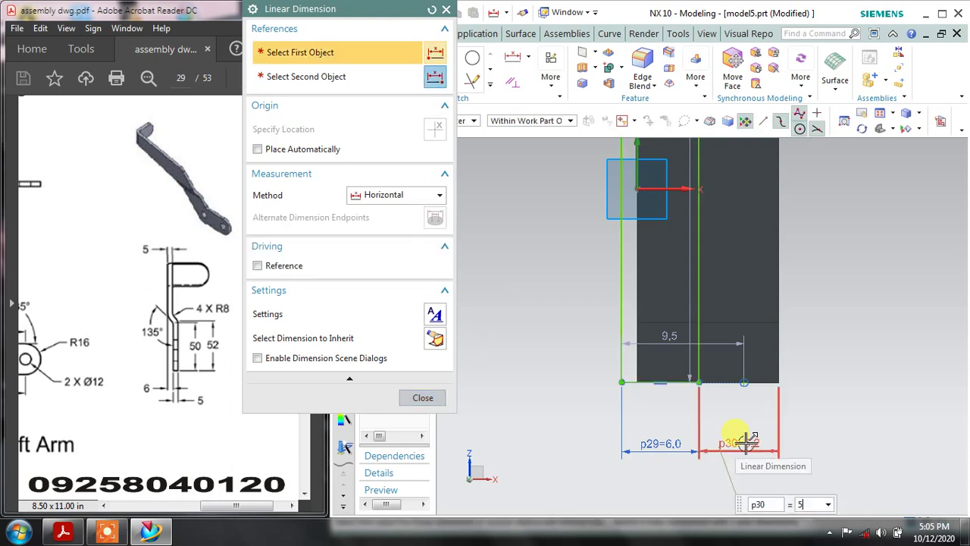
{"action": "left_click", "coordinate": [443, 403]}
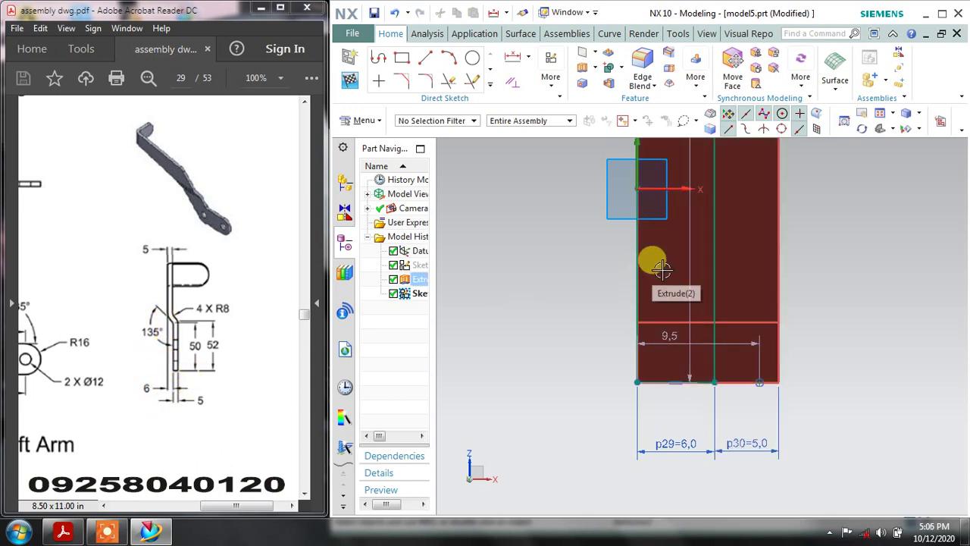
Move the 54 dimension off the profile to the left
{"action": "scroll", "coordinate": [650, 257], "scroll_direction": "down", "scroll_amount": 1}
{"action": "middle_click_drag", "start_coordinate": [674, 329], "coordinate": [687, 304], "text": "shift"}
{"action": "scroll", "coordinate": [710, 252], "scroll_direction": "down", "scroll_amount": 3}
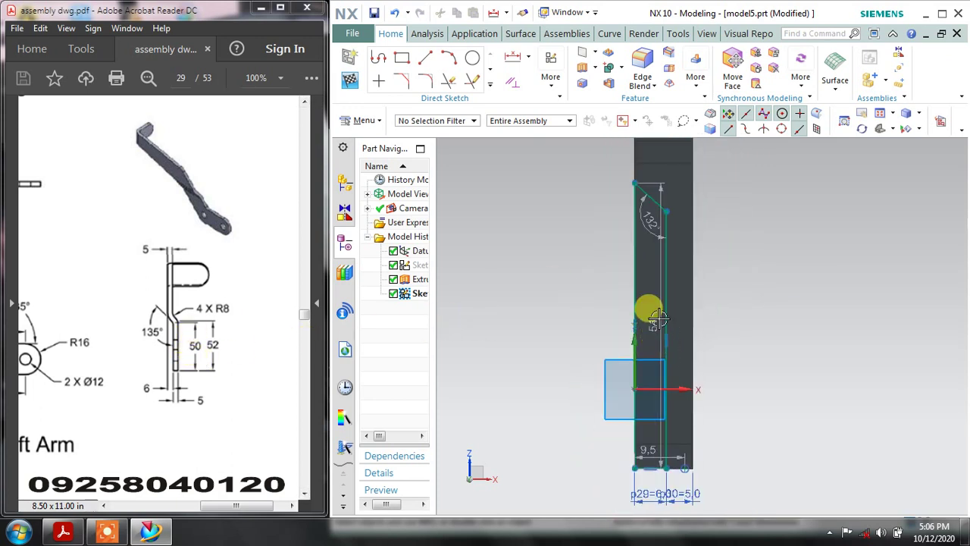
{"action": "left_click_drag", "start_coordinate": [651, 305], "coordinate": [563, 321]}
Add a vertical dimension of 50 (p31) from the top chamfer point to the bottom endpoint
{"action": "left_click", "coordinate": [527, 59]}
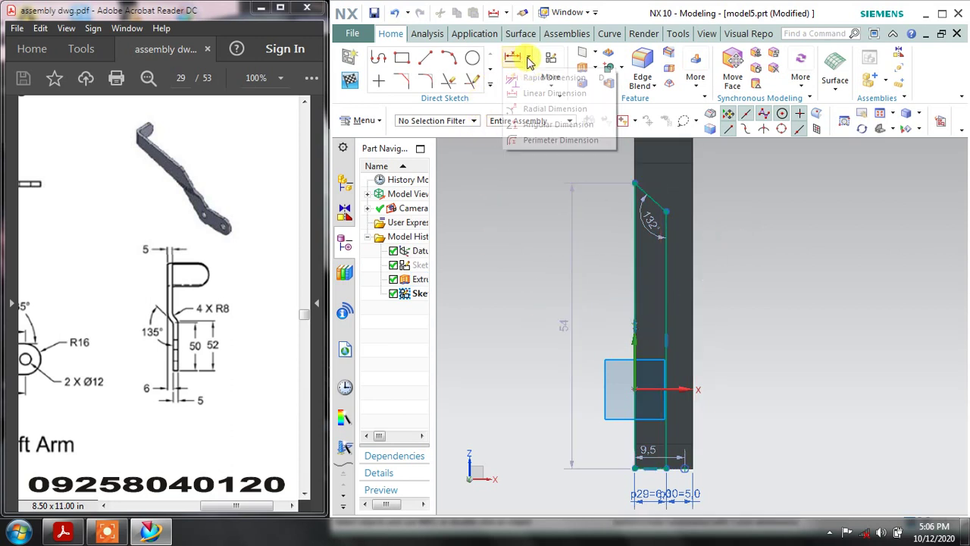
{"action": "left_click", "coordinate": [537, 92]}
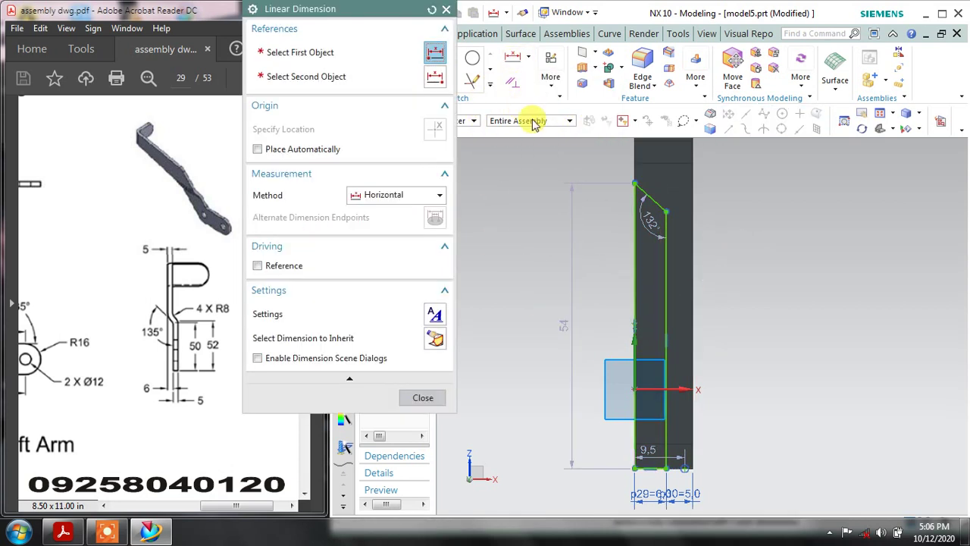
{"action": "left_click", "coordinate": [369, 199]}
{"action": "left_click", "coordinate": [379, 240]}
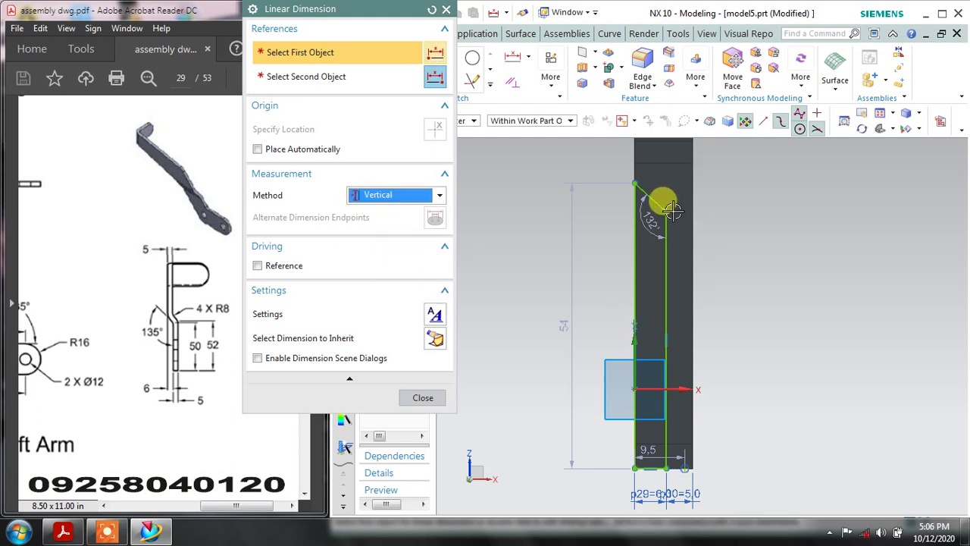
{"action": "left_click", "coordinate": [672, 210]}
{"action": "left_click", "coordinate": [670, 468]}
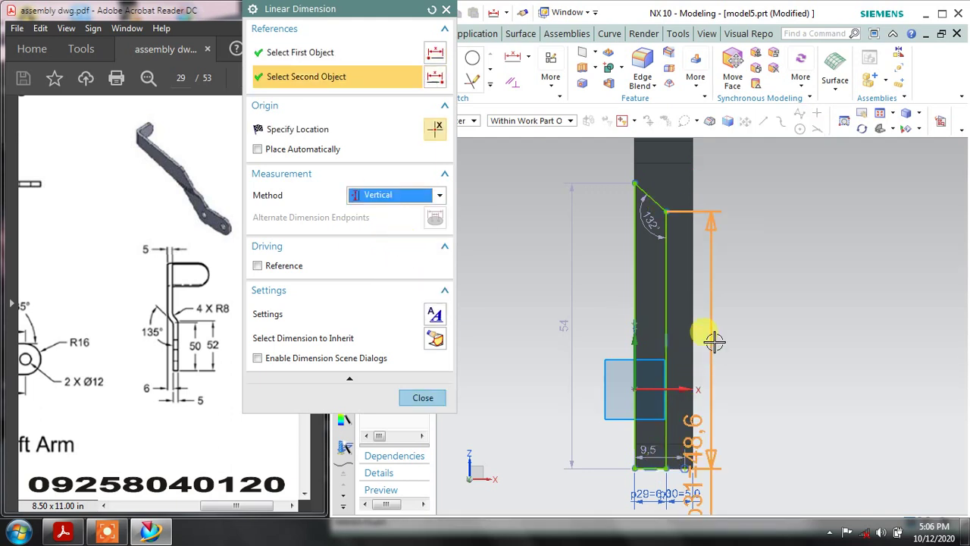
{"action": "left_click", "coordinate": [716, 320]}
{"action": "type", "text": "50"}
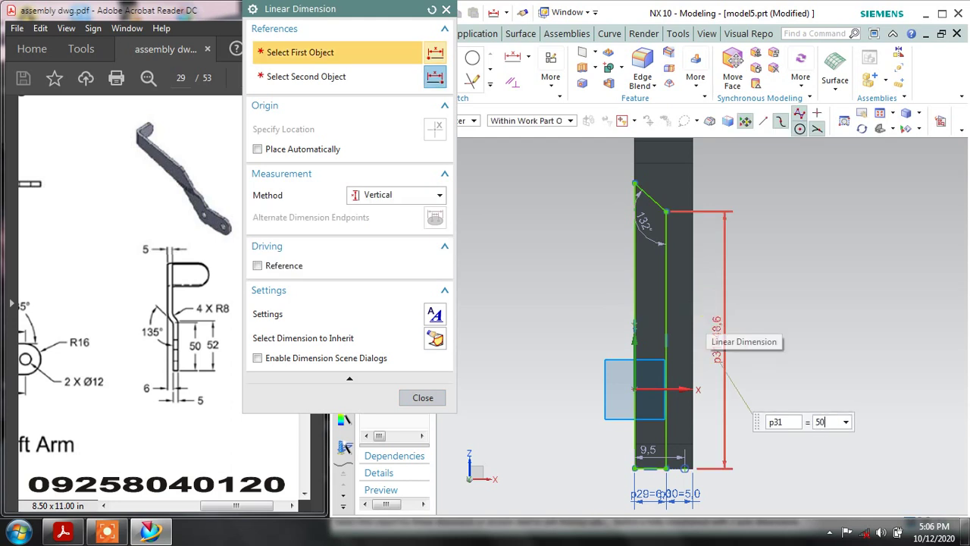
{"action": "left_click", "coordinate": [715, 317]}
{"action": "left_click", "coordinate": [437, 379]}
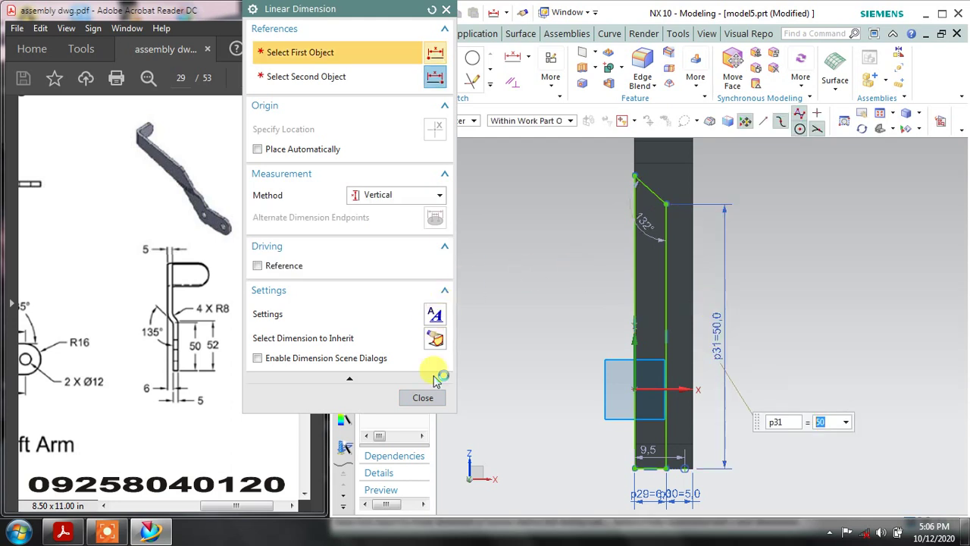
{"action": "left_click", "coordinate": [422, 400]}
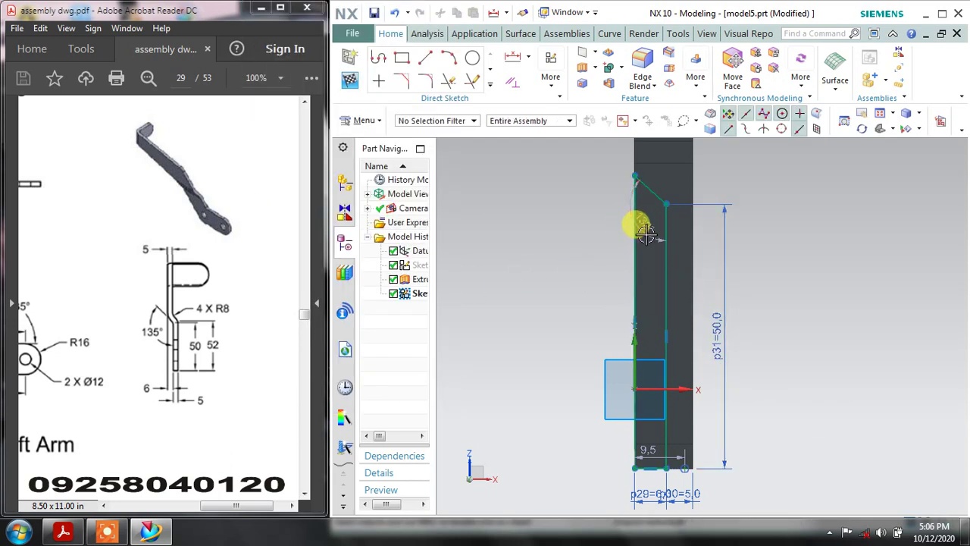
Dimension the slanted line at 135° (p32) to the vertical line and dismiss the antivirus notification
{"action": "left_click", "coordinate": [603, 260]}
{"action": "left_click", "coordinate": [182, 339]}
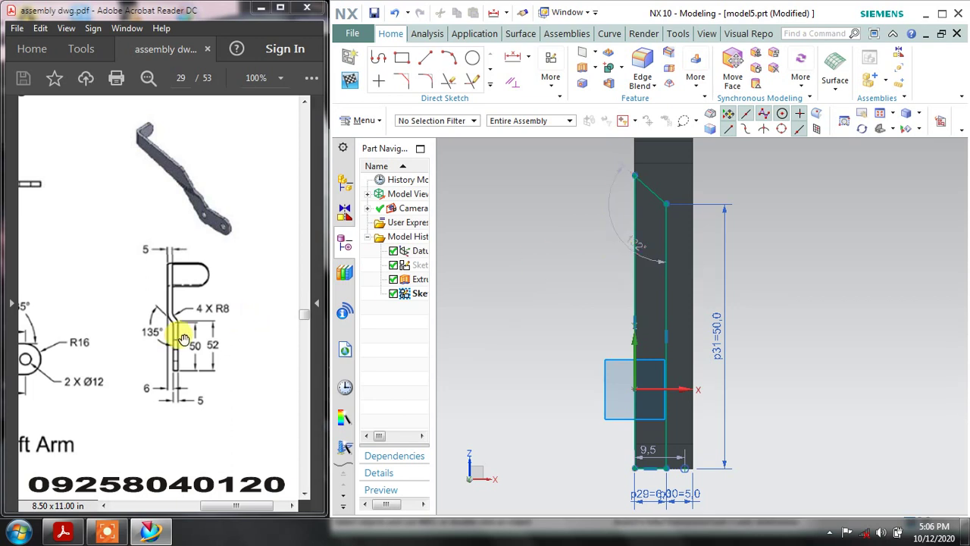
{"action": "left_click", "coordinate": [620, 240]}
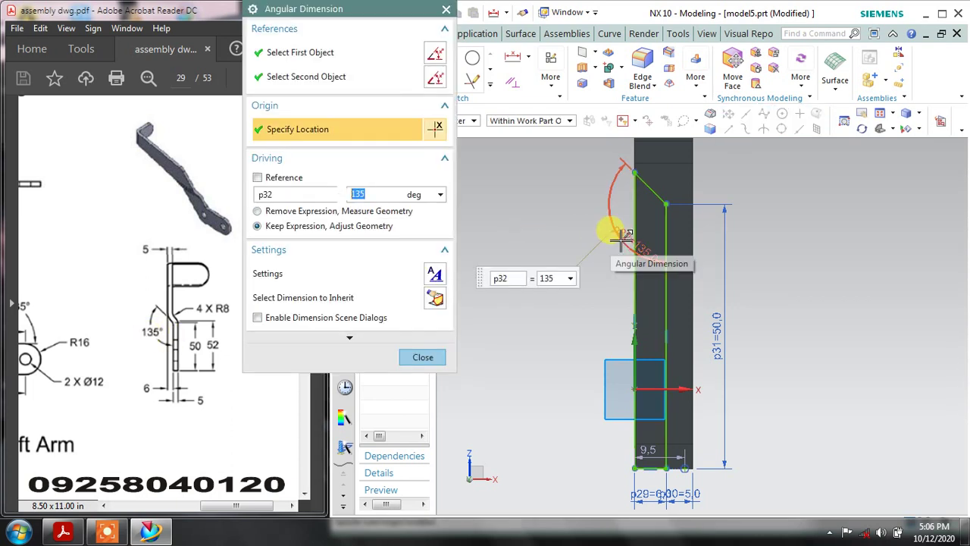
{"action": "left_click", "coordinate": [423, 358]}
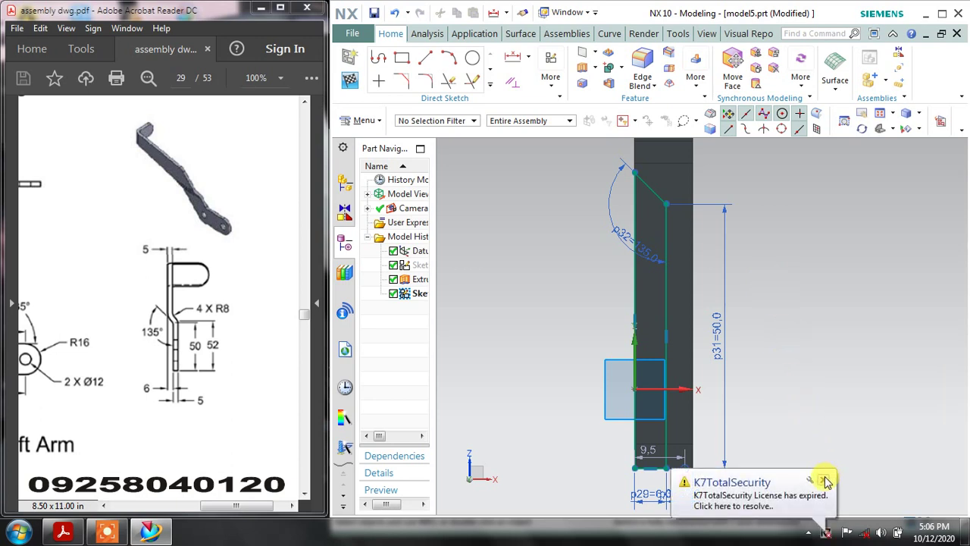
{"action": "left_click", "coordinate": [825, 480]}
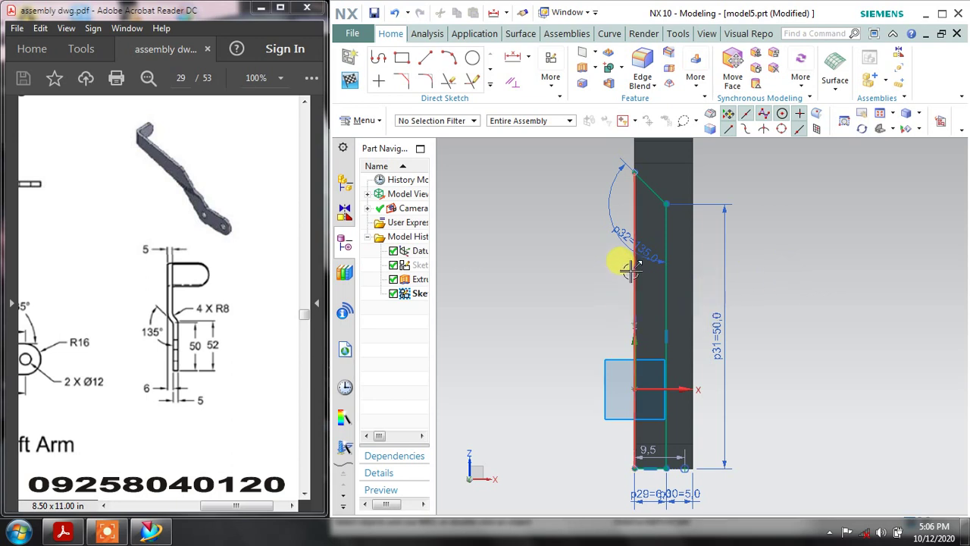
Finish the sketch and orbit to an angled view of the arm
{"action": "left_click", "coordinate": [350, 79]}
{"action": "scroll", "coordinate": [595, 209], "scroll_direction": "down", "scroll_amount": 2}
{"action": "middle_click_drag", "start_coordinate": [599, 210], "coordinate": [812, 278]}
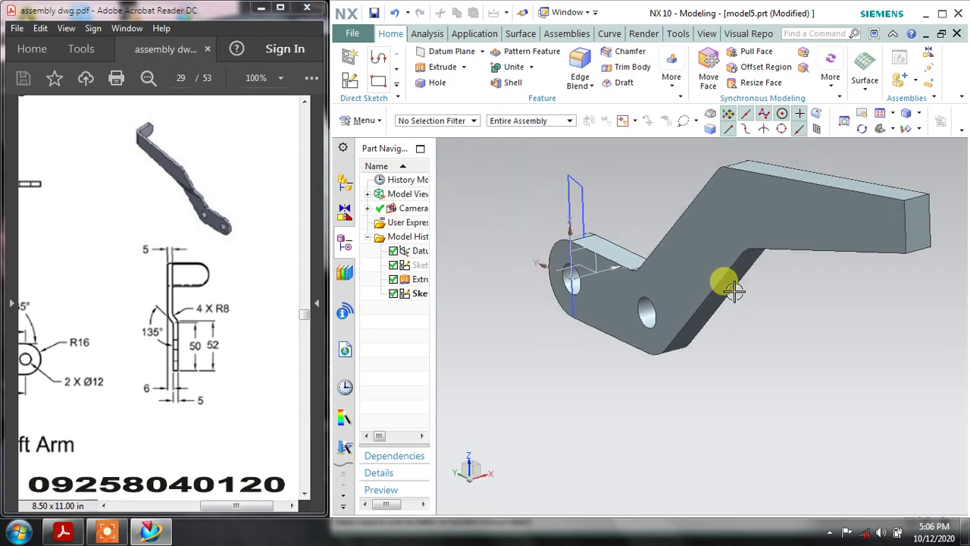
Extrude the flange profile from -19 to 118 mm as a Subtract, cutting a slot through the arm
{"action": "left_click", "coordinate": [453, 68]}
{"action": "middle_click_drag", "start_coordinate": [622, 208], "coordinate": [629, 213]}
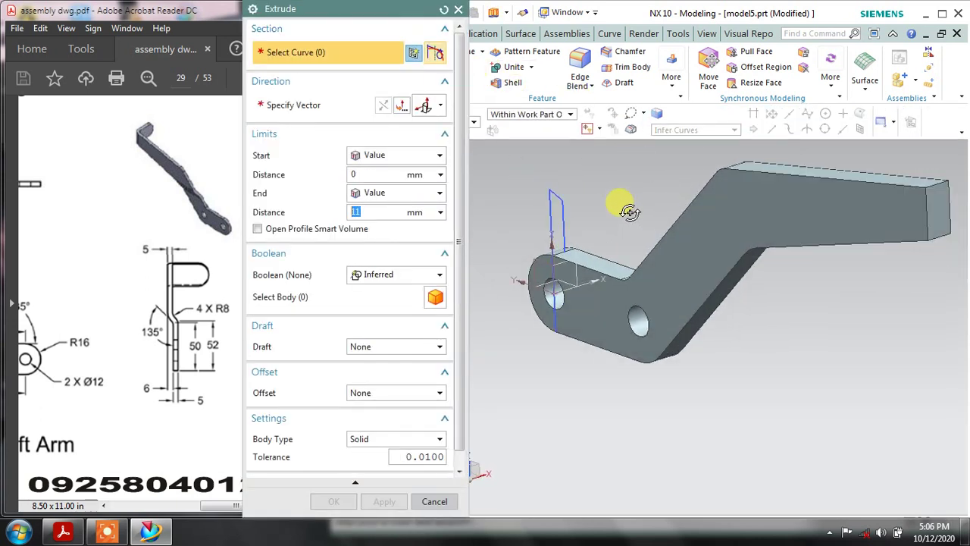
{"action": "left_click", "coordinate": [548, 195]}
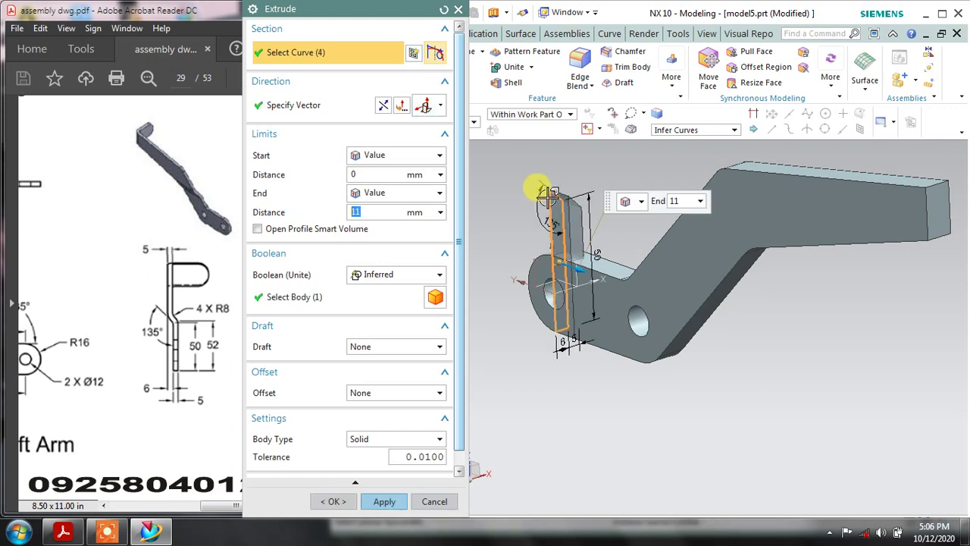
{"action": "left_click_drag", "start_coordinate": [548, 195], "coordinate": [750, 361]}
{"action": "middle_click_drag", "start_coordinate": [500, 243], "coordinate": [595, 250]}
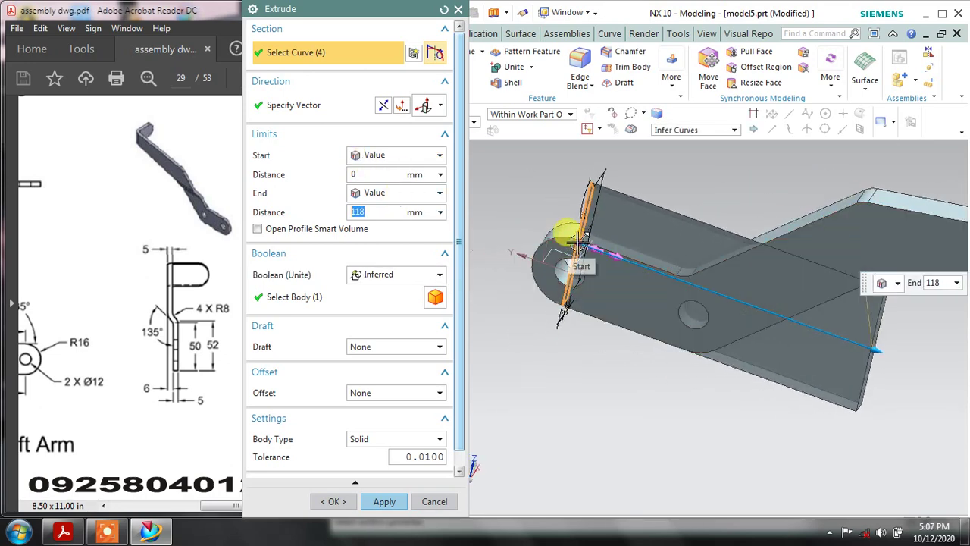
{"action": "left_click_drag", "start_coordinate": [568, 243], "coordinate": [531, 226]}
{"action": "middle_click_drag", "start_coordinate": [614, 212], "coordinate": [584, 201]}
{"action": "left_click", "coordinate": [382, 281]}
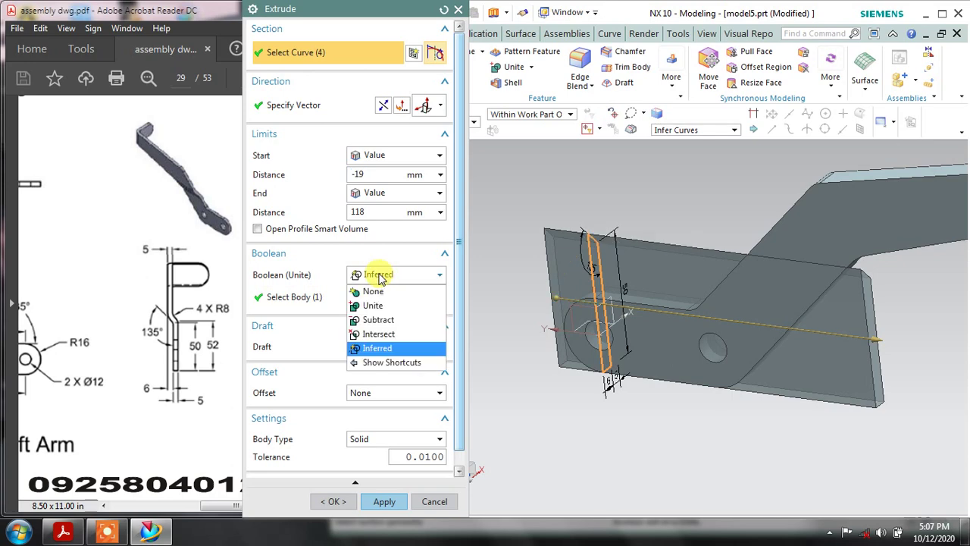
{"action": "left_click", "coordinate": [379, 319]}
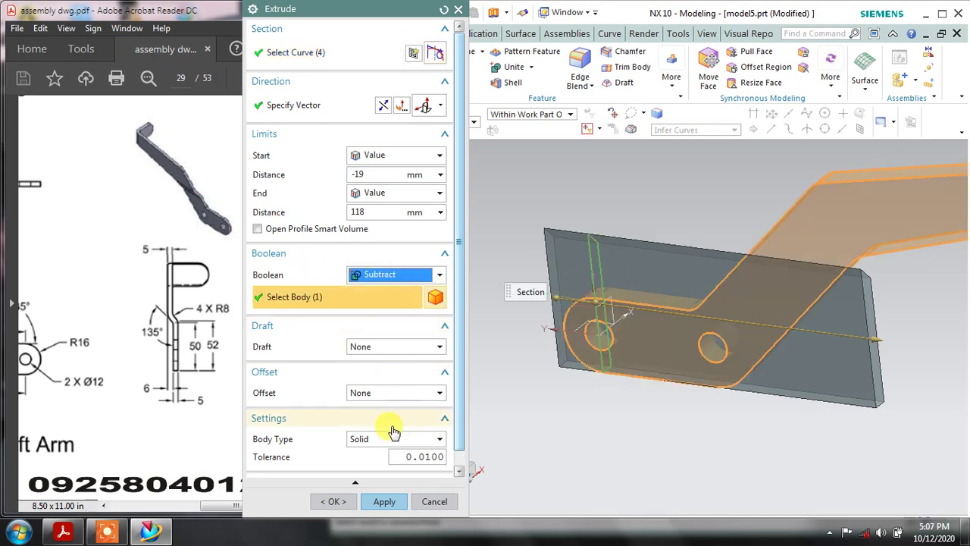
{"action": "left_click", "coordinate": [382, 501]}
{"action": "left_click", "coordinate": [435, 501]}
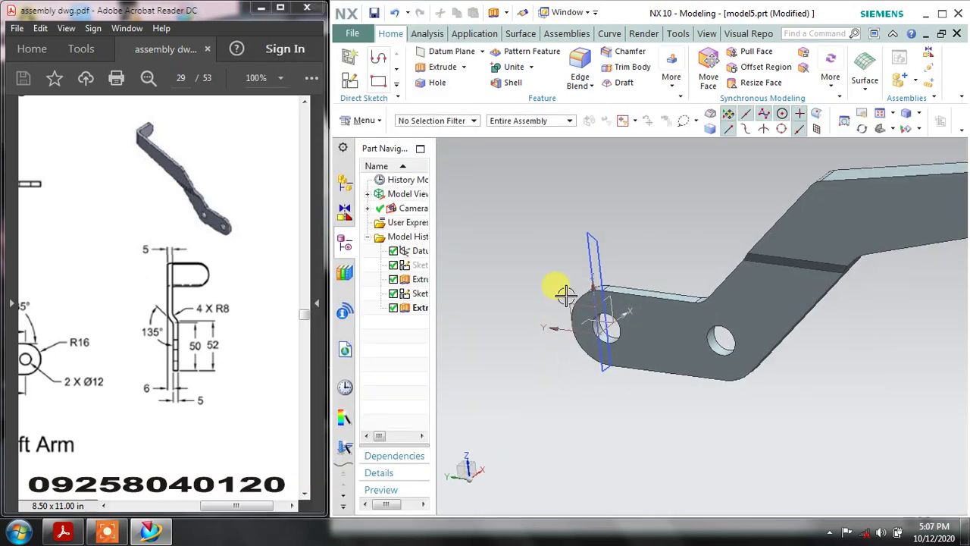
Create a sketch on the XZ datum plane at the arm's end and pan to centre it
{"action": "middle_click_drag", "start_coordinate": [603, 238], "coordinate": [542, 224]}
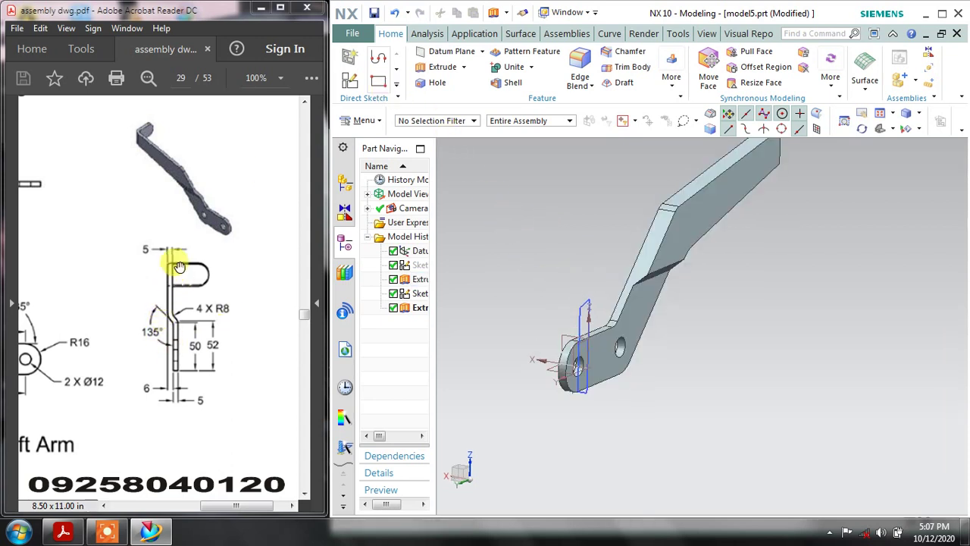
{"action": "left_click", "coordinate": [348, 60]}
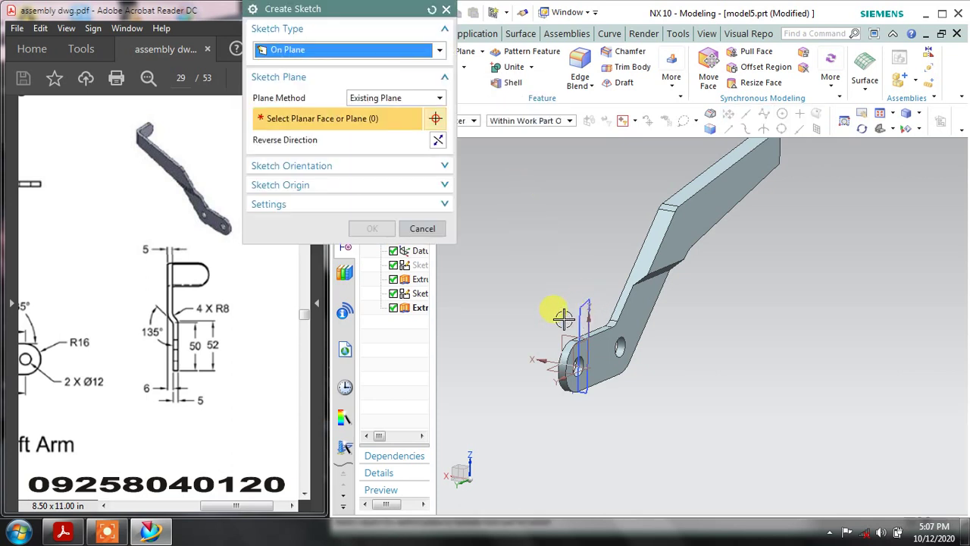
{"action": "scroll", "coordinate": [558, 340], "scroll_direction": "up", "scroll_amount": 2}
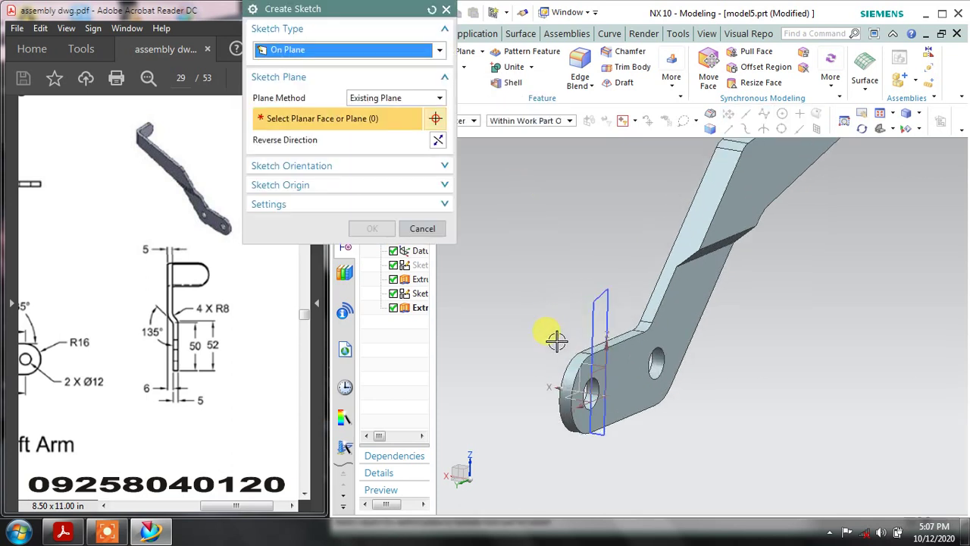
{"action": "left_click", "coordinate": [590, 369]}
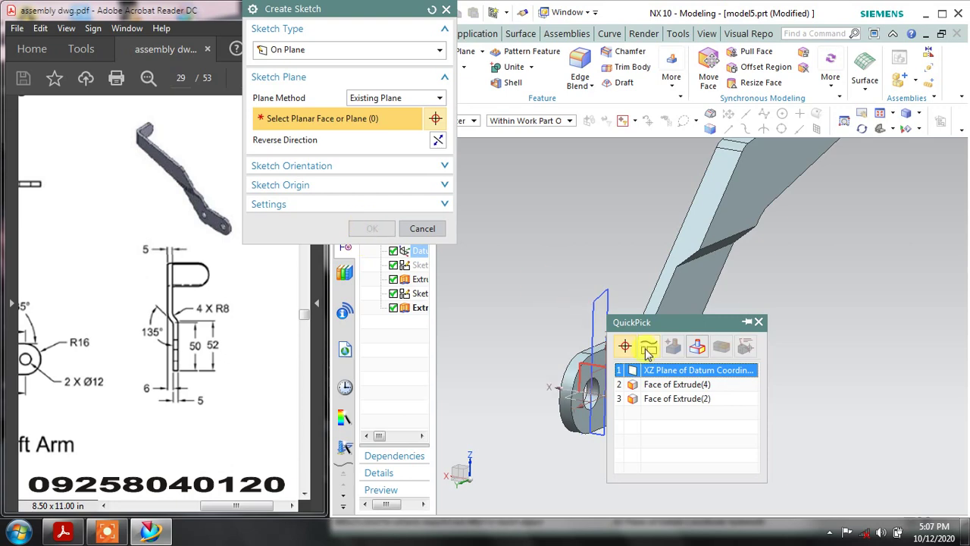
{"action": "left_click", "coordinate": [659, 370]}
{"action": "left_click", "coordinate": [366, 226]}
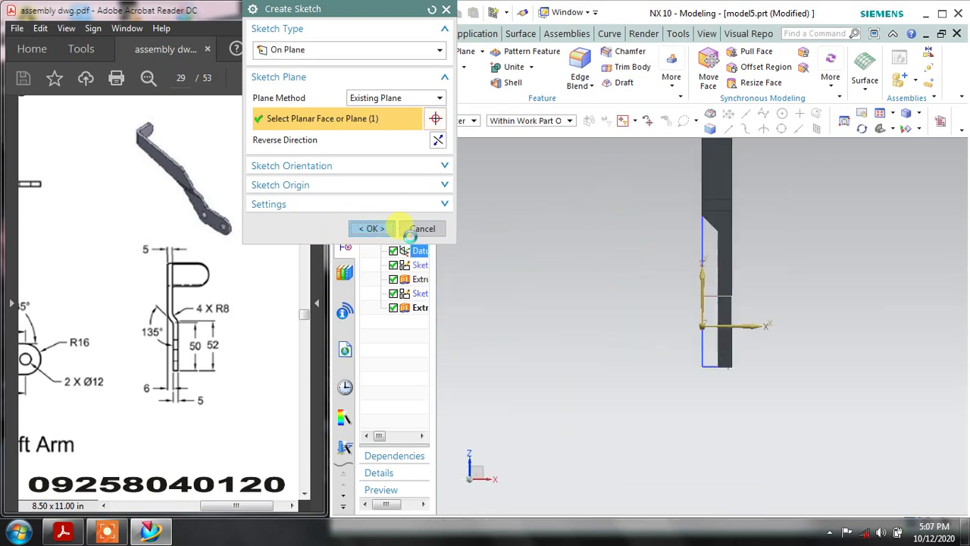
{"action": "middle_click_drag", "start_coordinate": [678, 244], "coordinate": [550, 347], "text": "shift"}
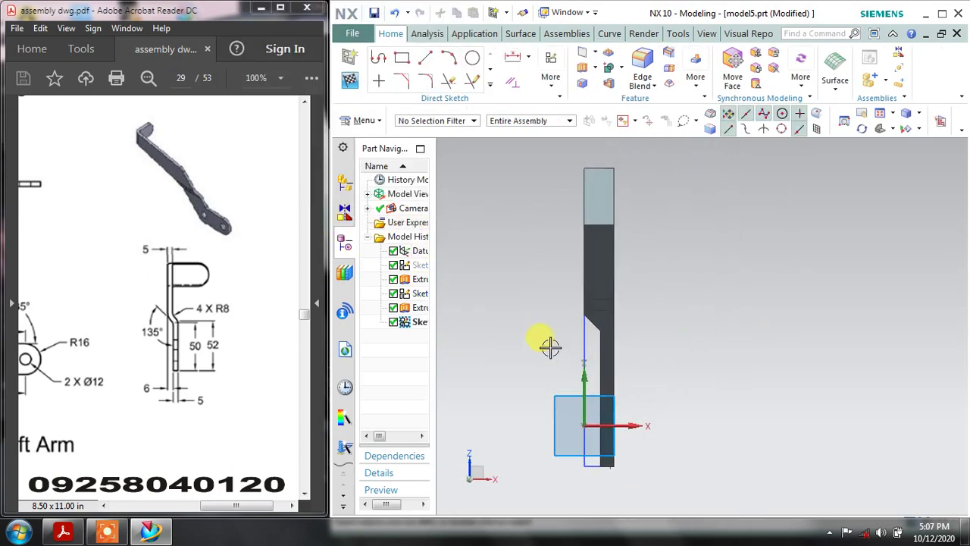
Trace a closed line profile along the arm's upright end, starting with a 56 mm vertical line
{"action": "left_click", "coordinate": [380, 60]}
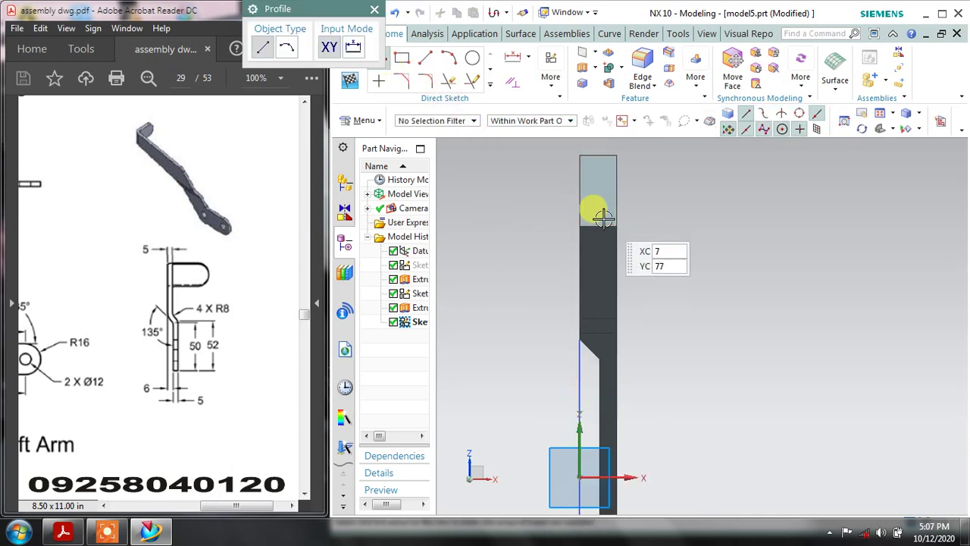
{"action": "scroll", "coordinate": [629, 222], "scroll_direction": "up", "scroll_amount": 2}
{"action": "scroll", "coordinate": [668, 236], "scroll_direction": "down", "scroll_amount": 1}
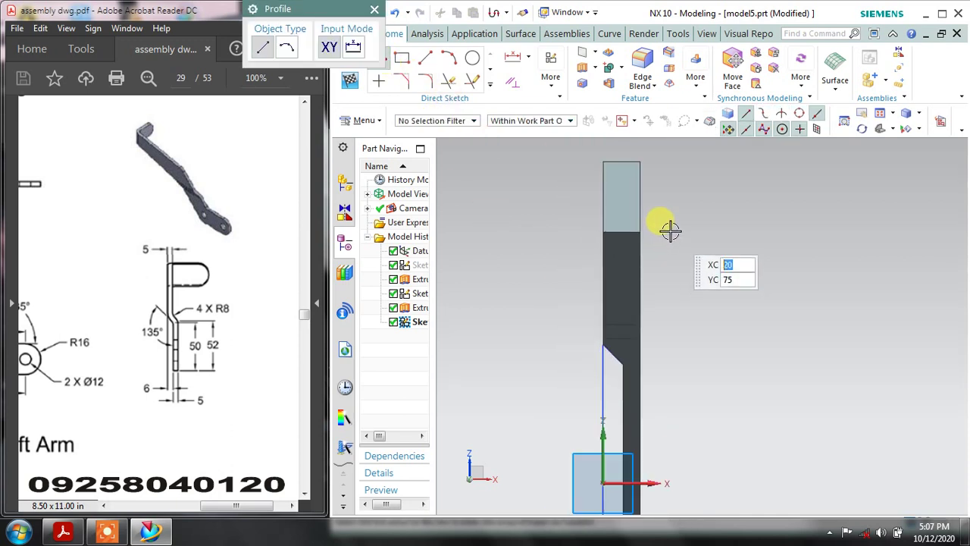
{"action": "scroll", "coordinate": [649, 164], "scroll_direction": "up", "scroll_amount": 1}
{"action": "left_click", "coordinate": [639, 162]}
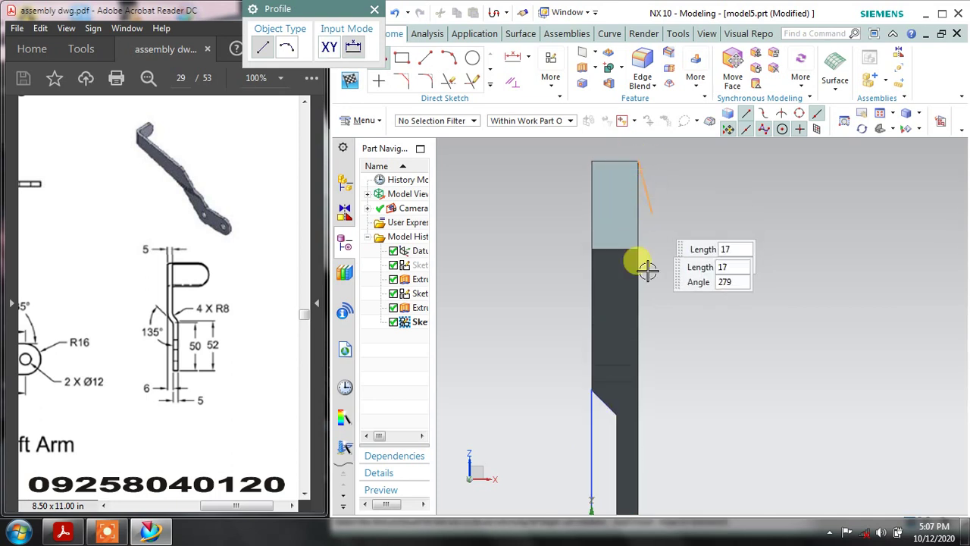
{"action": "scroll", "coordinate": [637, 399], "scroll_direction": "up", "scroll_amount": 2}
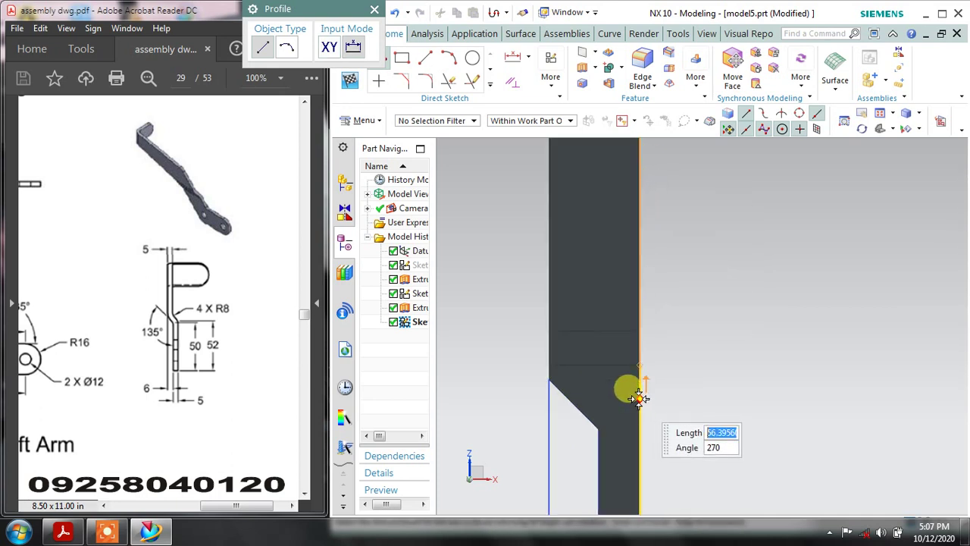
{"action": "type", "text": "56"}
{"action": "key", "text": "Return"}
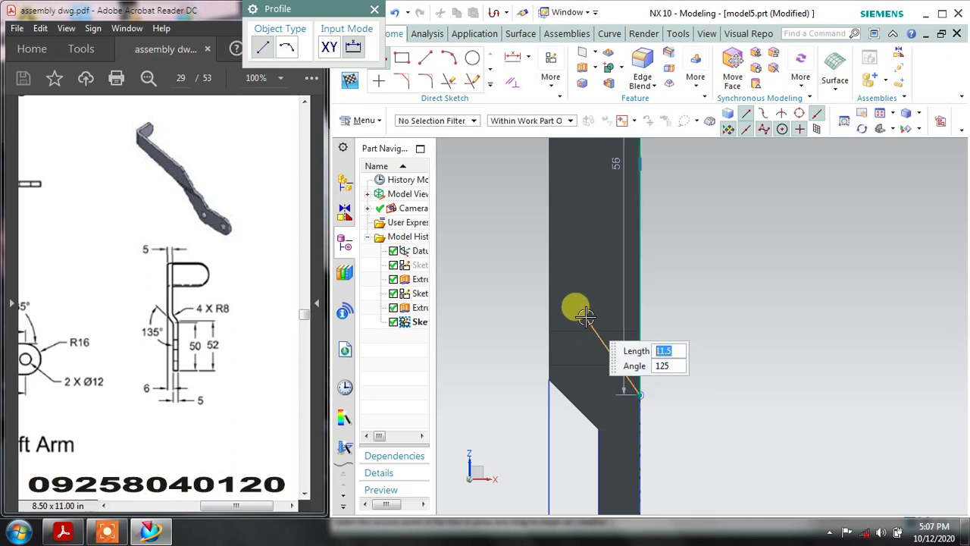
{"action": "scroll", "coordinate": [576, 288], "scroll_direction": "down", "scroll_amount": 4}
{"action": "scroll", "coordinate": [586, 367], "scroll_direction": "up", "scroll_amount": 3}
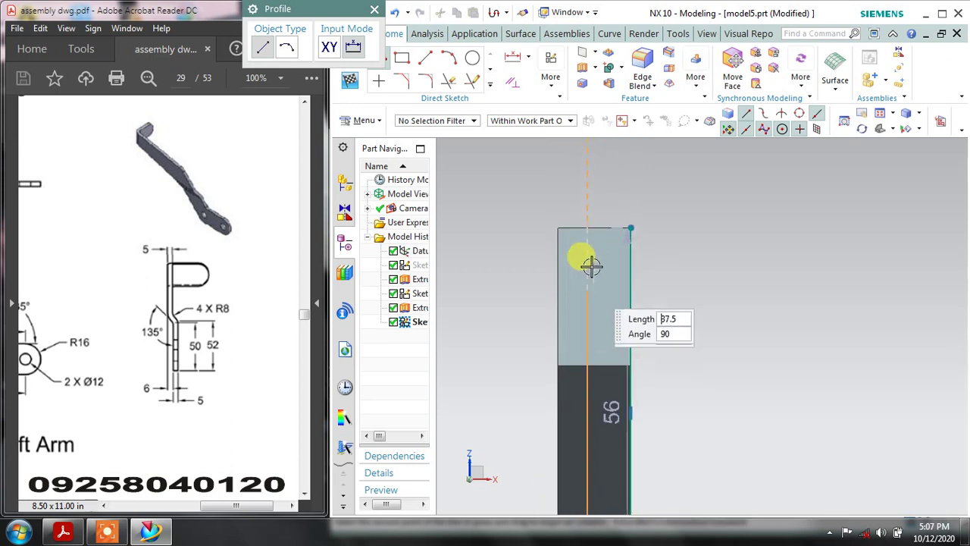
{"action": "left_click", "coordinate": [584, 216]}
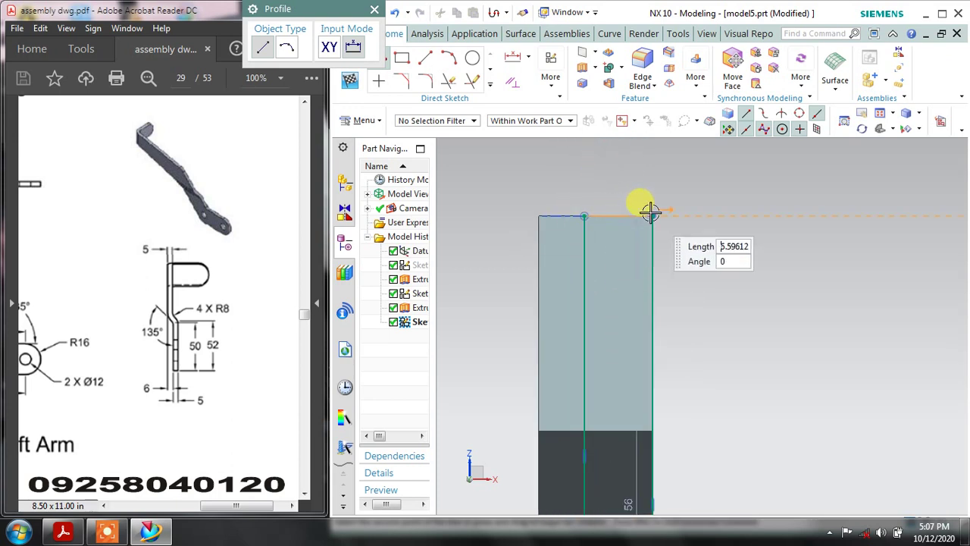
{"action": "left_click", "coordinate": [651, 212]}
{"action": "left_click", "coordinate": [374, 9]}
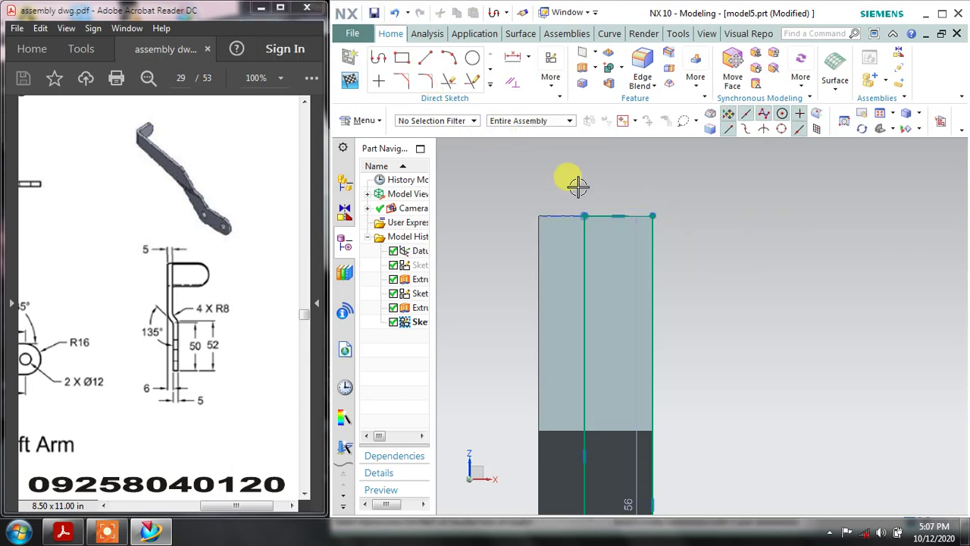
{"action": "scroll", "coordinate": [577, 186], "scroll_direction": "down", "scroll_amount": 2}
Add a 6.0 horizontal dimension (p41) across the profile top, undoing an overconstraining extra one
{"action": "left_click", "coordinate": [528, 57]}
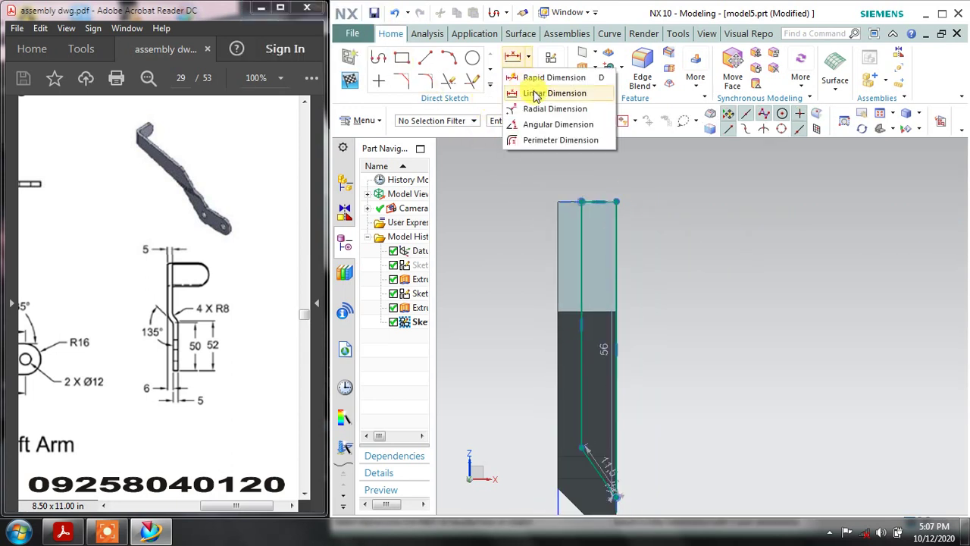
{"action": "left_click", "coordinate": [521, 91]}
{"action": "left_click", "coordinate": [394, 199]}
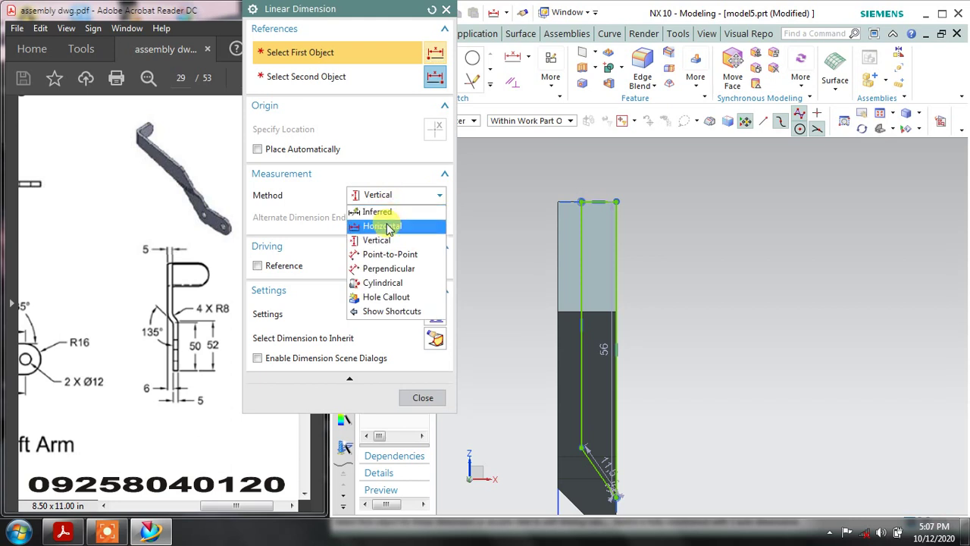
{"action": "left_click", "coordinate": [383, 216]}
{"action": "left_click", "coordinate": [582, 200]}
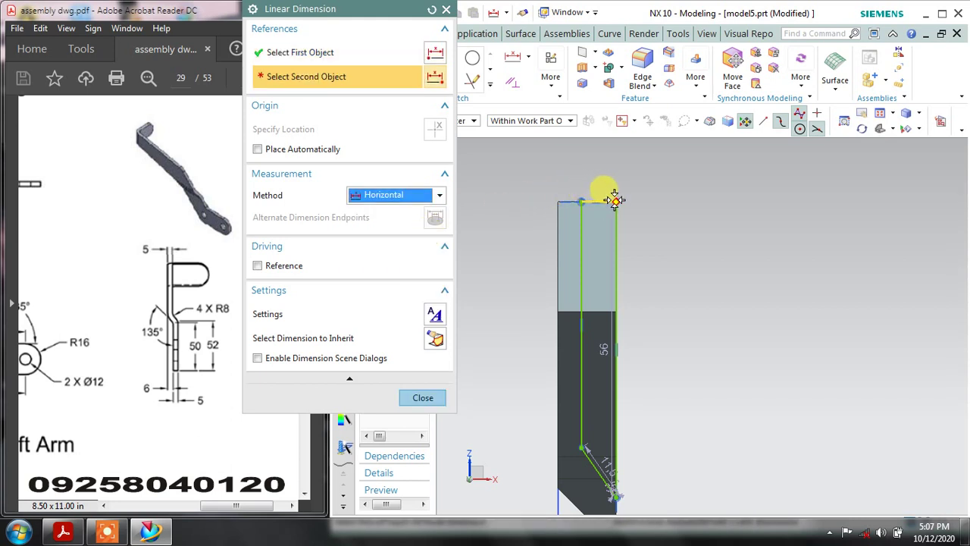
{"action": "left_click", "coordinate": [616, 201]}
{"action": "left_click", "coordinate": [599, 160]}
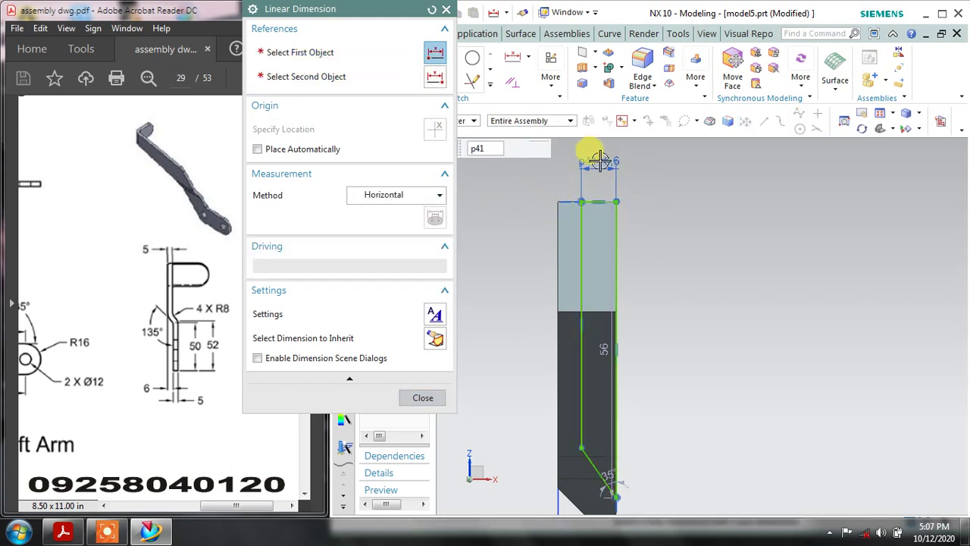
{"action": "scroll", "coordinate": [570, 200], "scroll_direction": "up", "scroll_amount": 3}
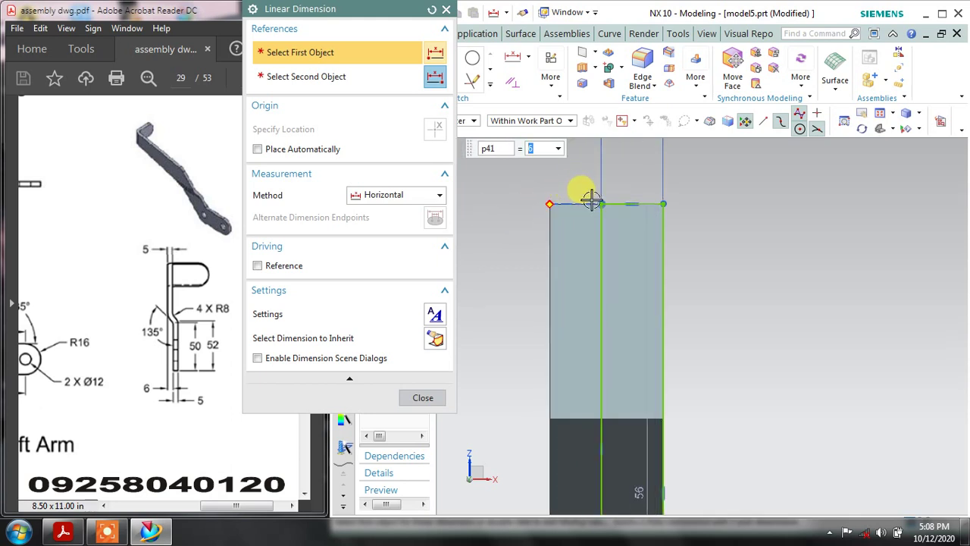
{"action": "left_click", "coordinate": [565, 204]}
{"action": "left_click", "coordinate": [550, 204]}
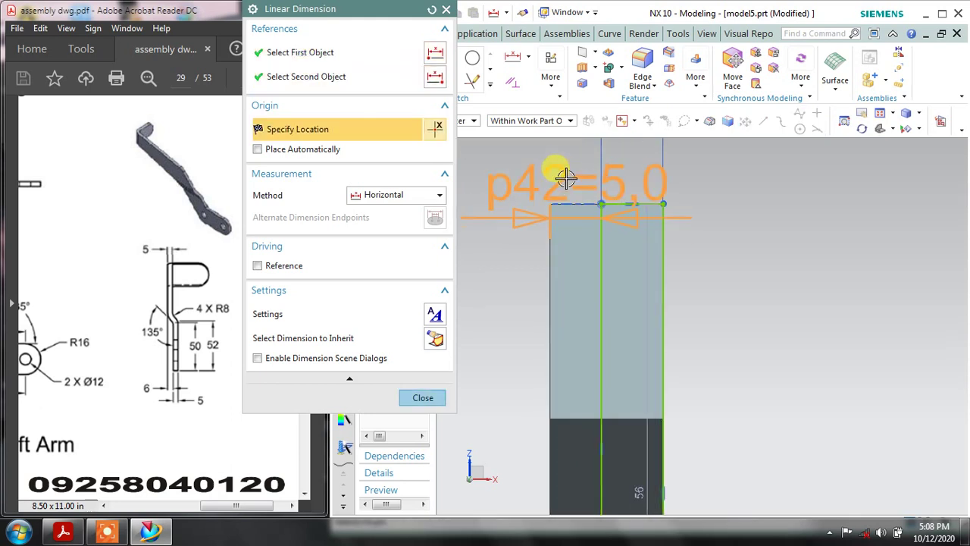
{"action": "left_click", "coordinate": [569, 168]}
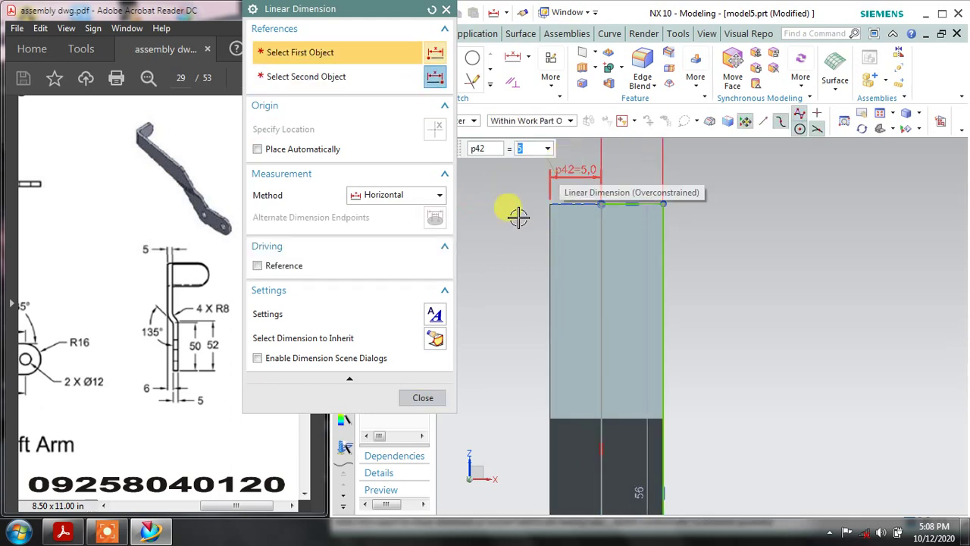
{"action": "left_click", "coordinate": [422, 398]}
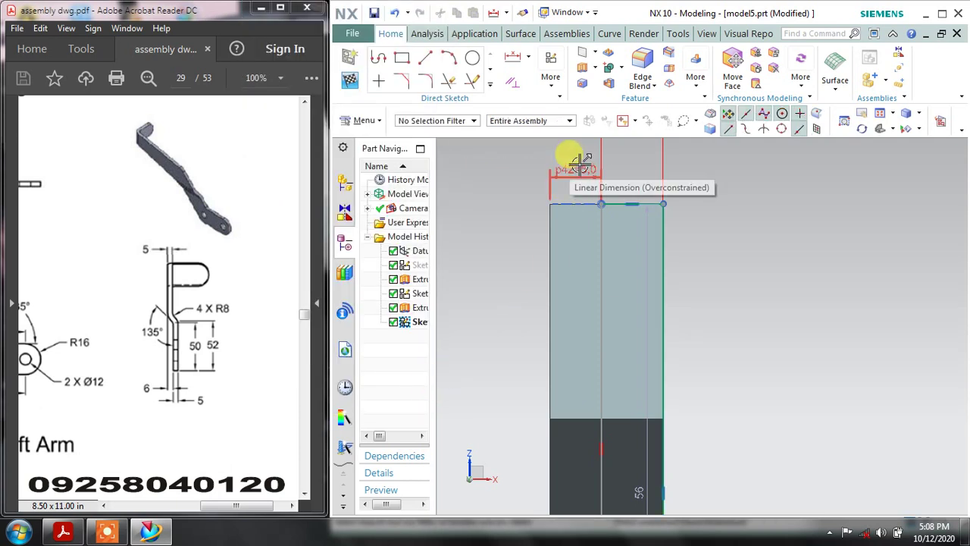
{"action": "left_click", "coordinate": [395, 14]}
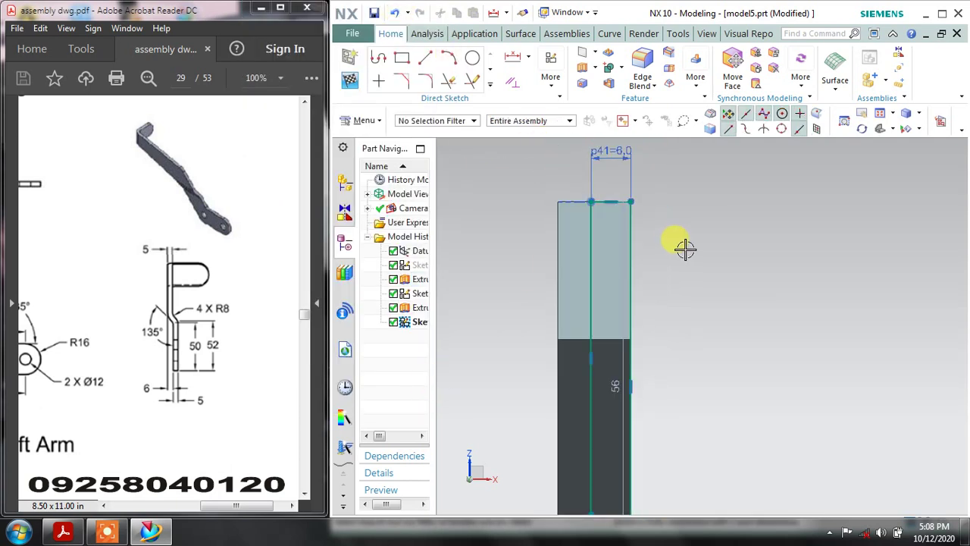
Dimension the upright line vertically to 52 mm (p42)
{"action": "middle_click_drag", "start_coordinate": [673, 221], "coordinate": [668, 189], "text": "shift"}
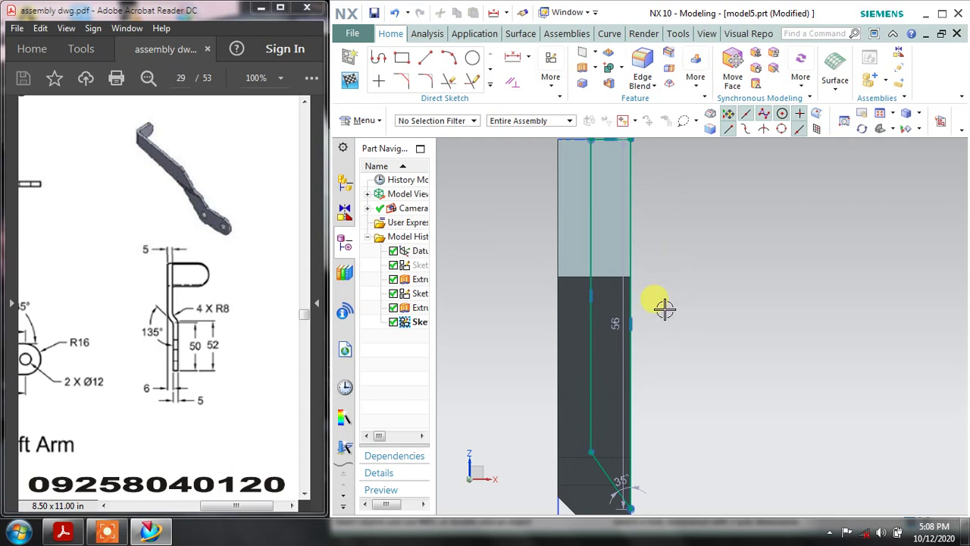
{"action": "middle_click_drag", "start_coordinate": [664, 308], "coordinate": [663, 269], "text": "shift"}
{"action": "left_click", "coordinate": [530, 58]}
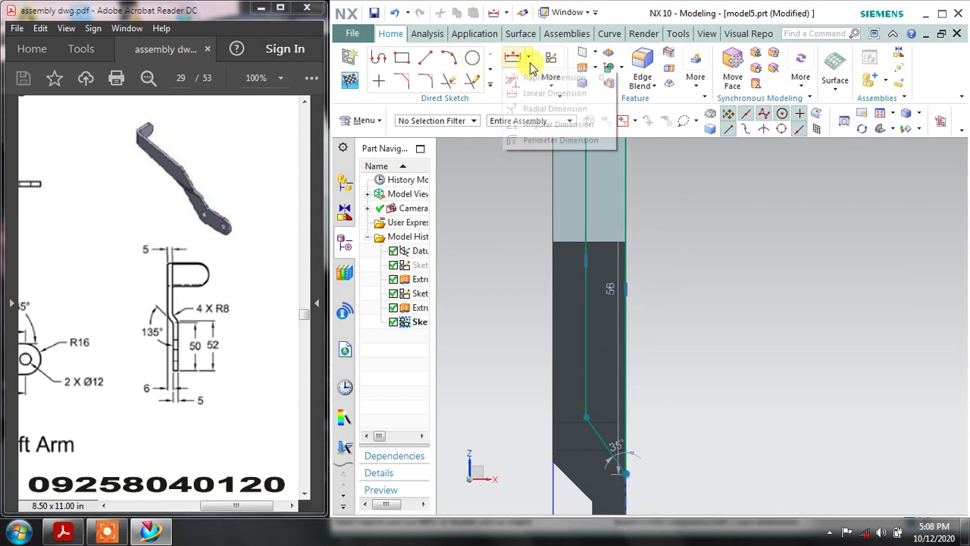
{"action": "left_click", "coordinate": [548, 93]}
{"action": "left_click", "coordinate": [406, 195]}
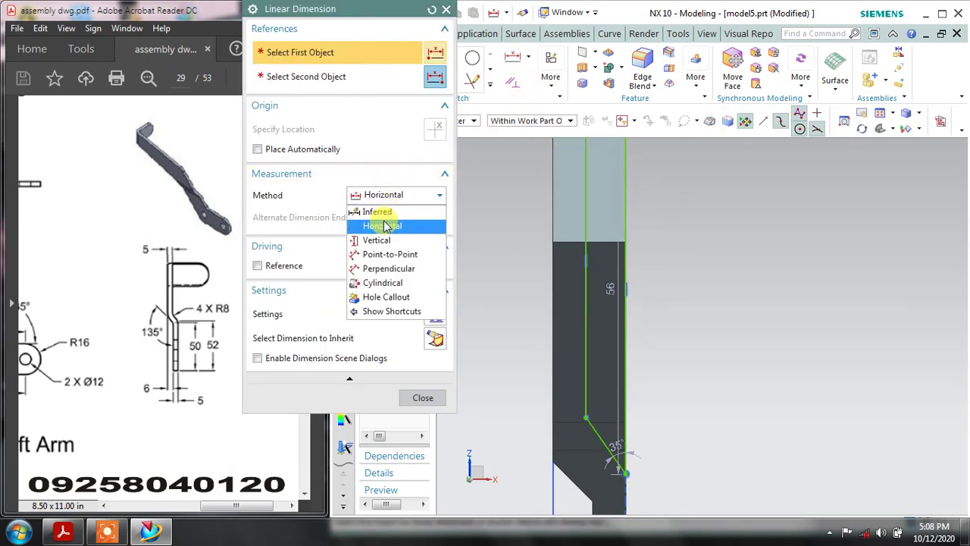
{"action": "left_click", "coordinate": [383, 233]}
{"action": "scroll", "coordinate": [614, 235], "scroll_direction": "down", "scroll_amount": 2}
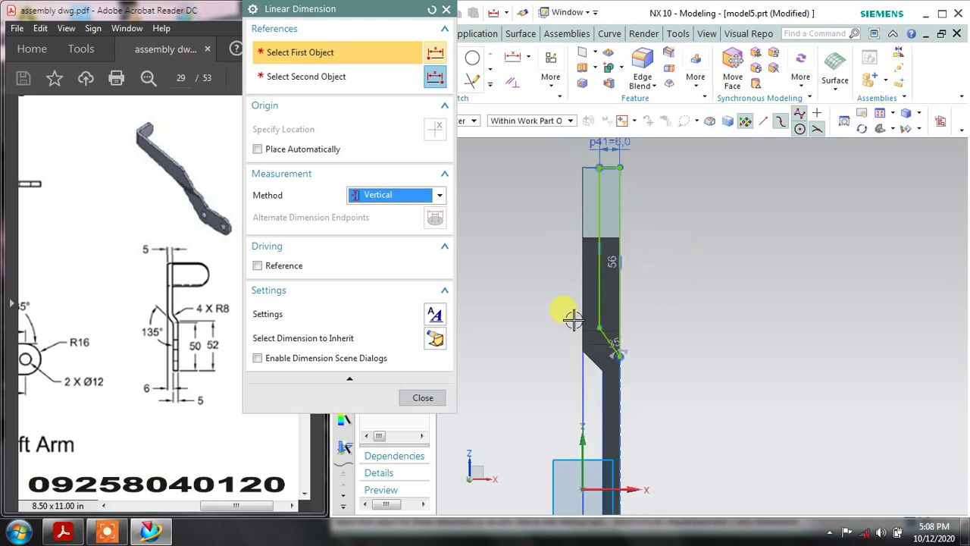
{"action": "left_click", "coordinate": [617, 356]}
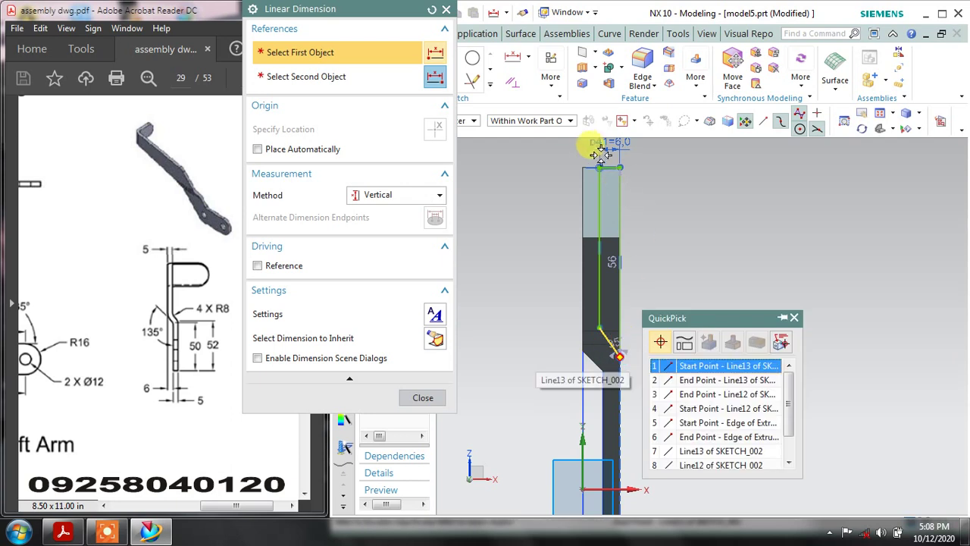
{"action": "left_click", "coordinate": [624, 167]}
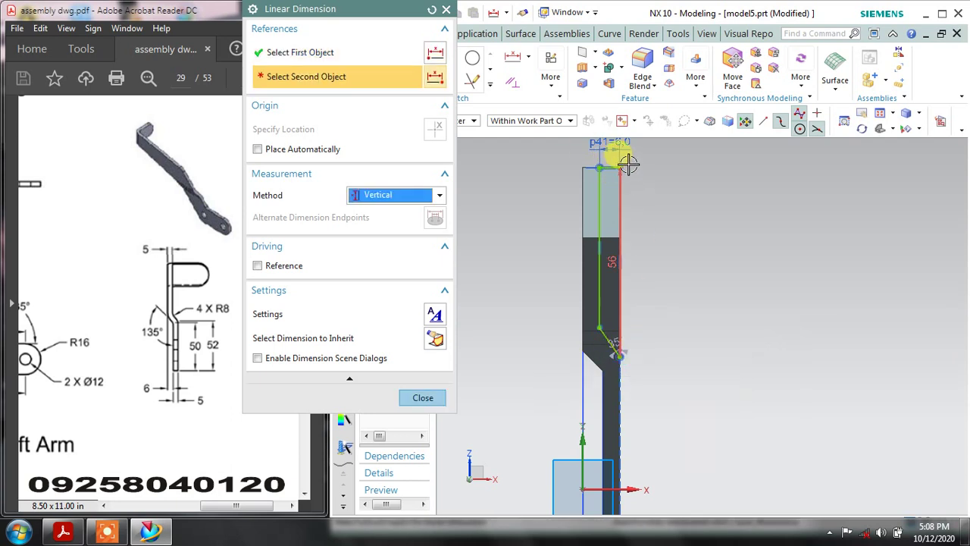
{"action": "left_click", "coordinate": [624, 170]}
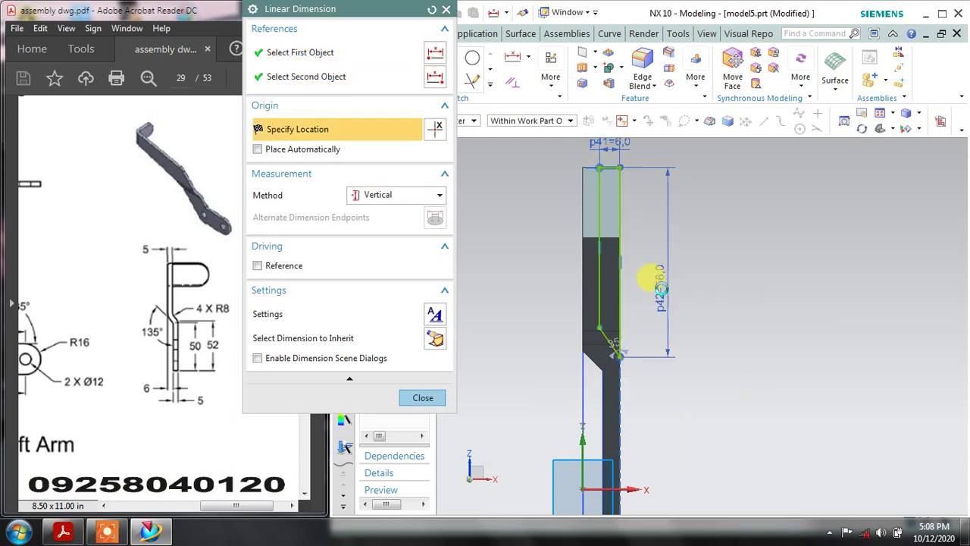
{"action": "left_click", "coordinate": [659, 282]}
{"action": "type", "text": "52"}
{"action": "key", "text": "Return"}
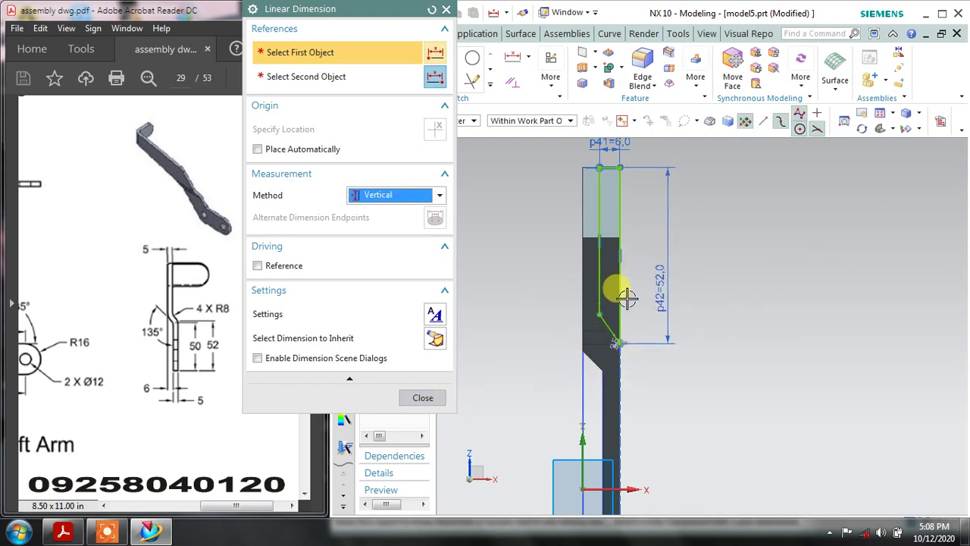
{"action": "scroll", "coordinate": [627, 297], "scroll_direction": "down", "scroll_amount": 2}
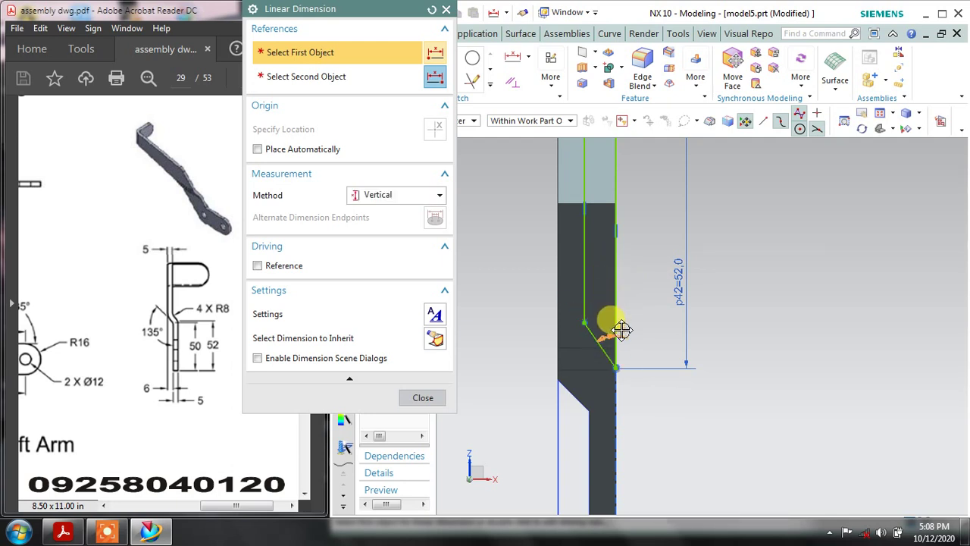
Add a 135° angle dimension (p43) between the vertical and slanted sketch lines
{"action": "left_click", "coordinate": [423, 397]}
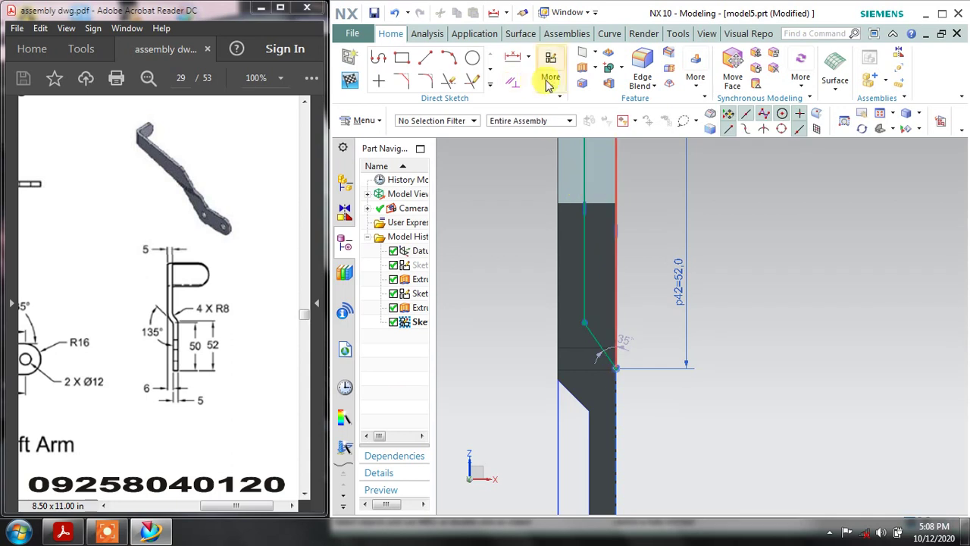
{"action": "left_click", "coordinate": [529, 58]}
{"action": "left_click", "coordinate": [532, 126]}
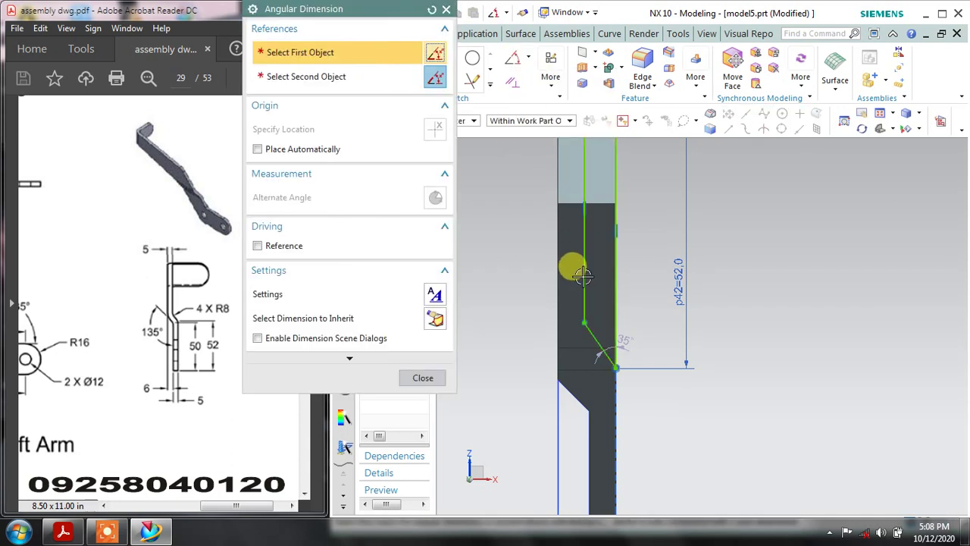
{"action": "left_click", "coordinate": [584, 277]}
{"action": "left_click", "coordinate": [608, 324]}
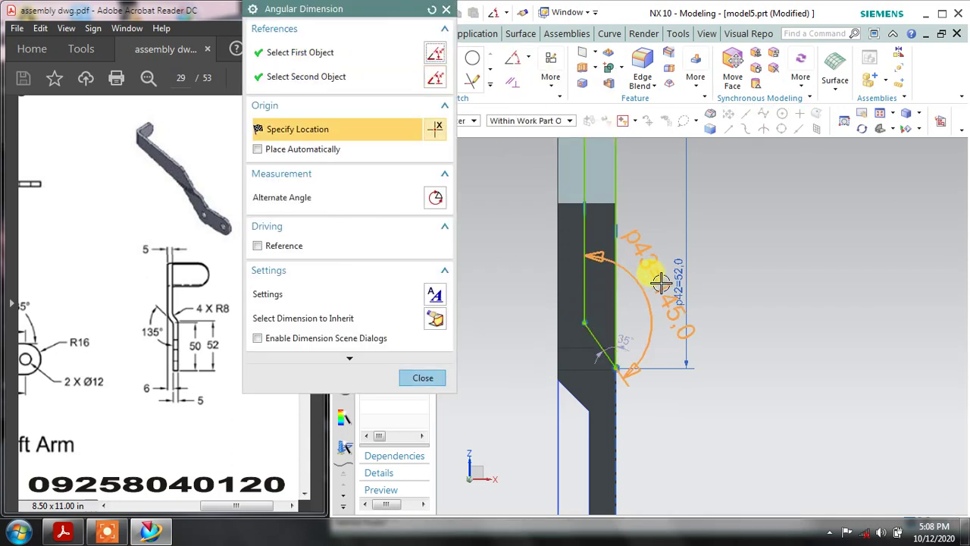
{"action": "left_click", "coordinate": [648, 287]}
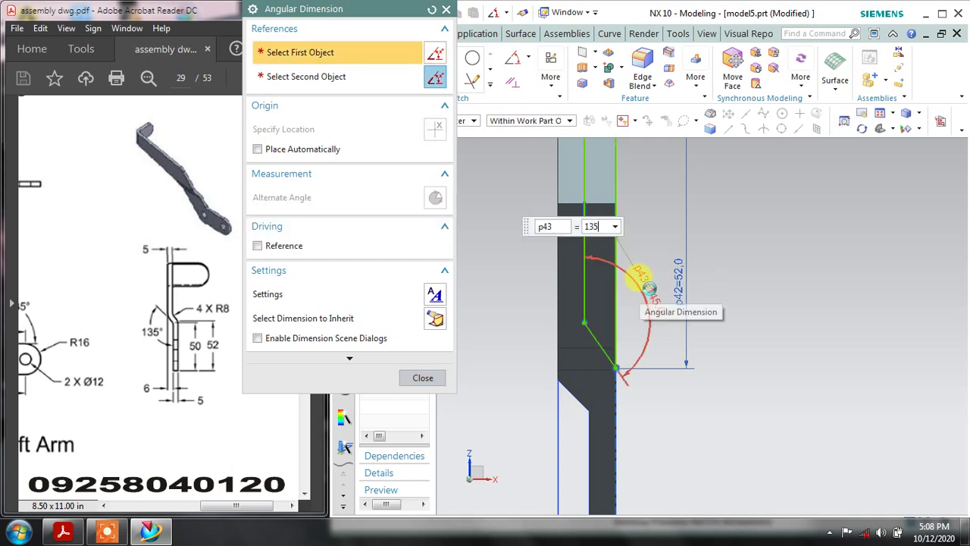
{"action": "left_click", "coordinate": [426, 375]}
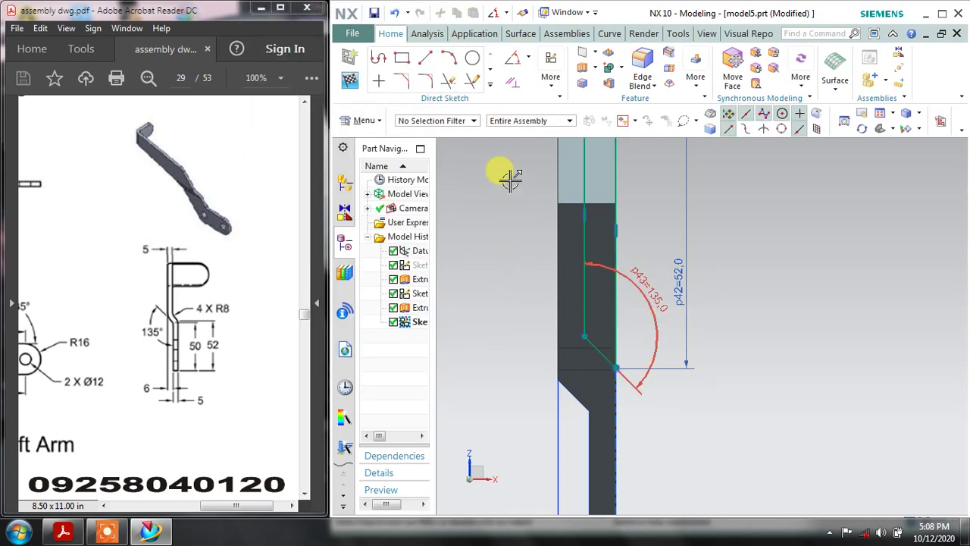
Constrain the slanted sketch line parallel to the arm's slanted bend edge
{"action": "left_click", "coordinate": [519, 88]}
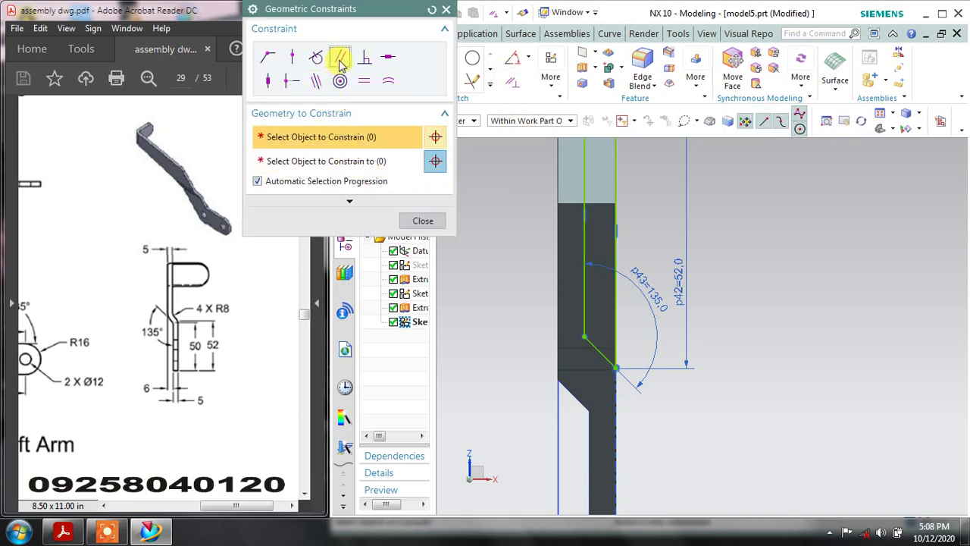
{"action": "left_click", "coordinate": [602, 351]}
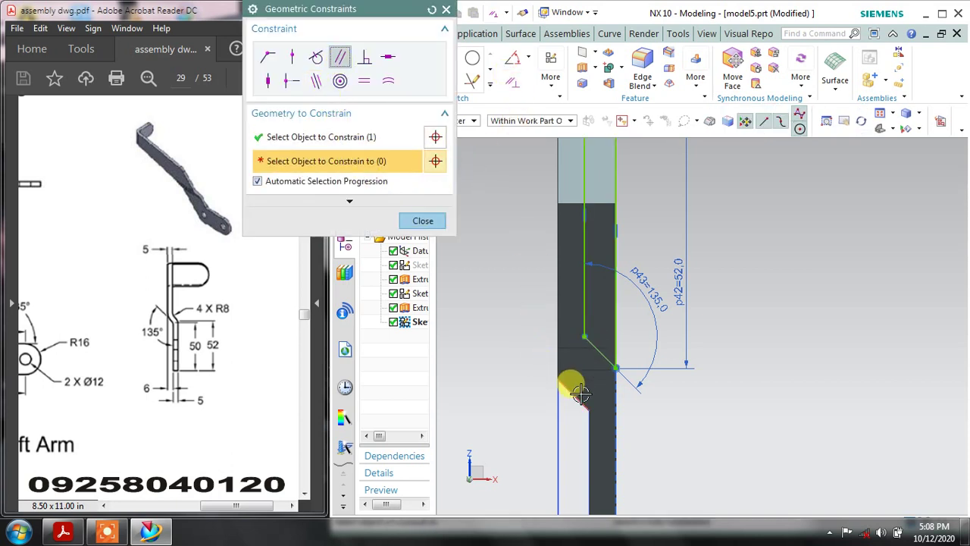
{"action": "left_click", "coordinate": [578, 391]}
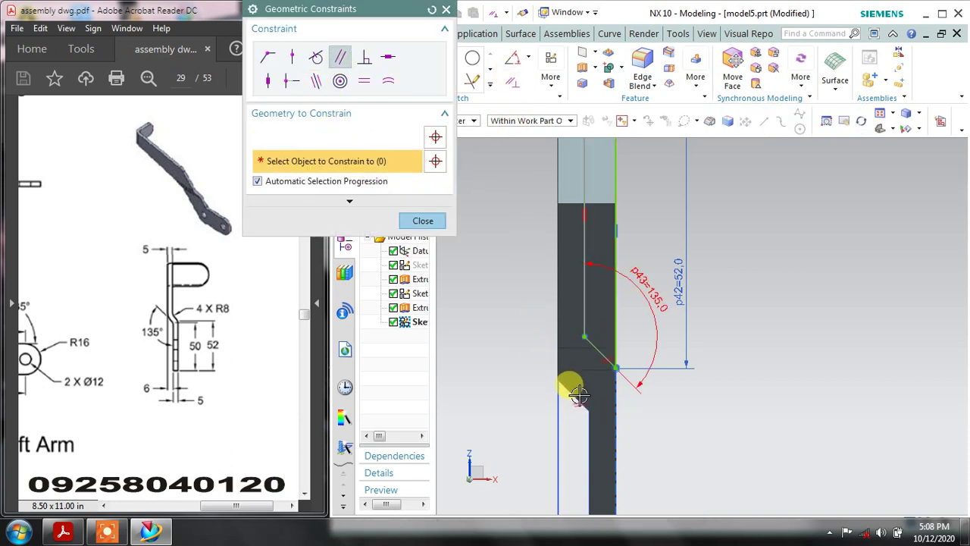
{"action": "left_click", "coordinate": [422, 222]}
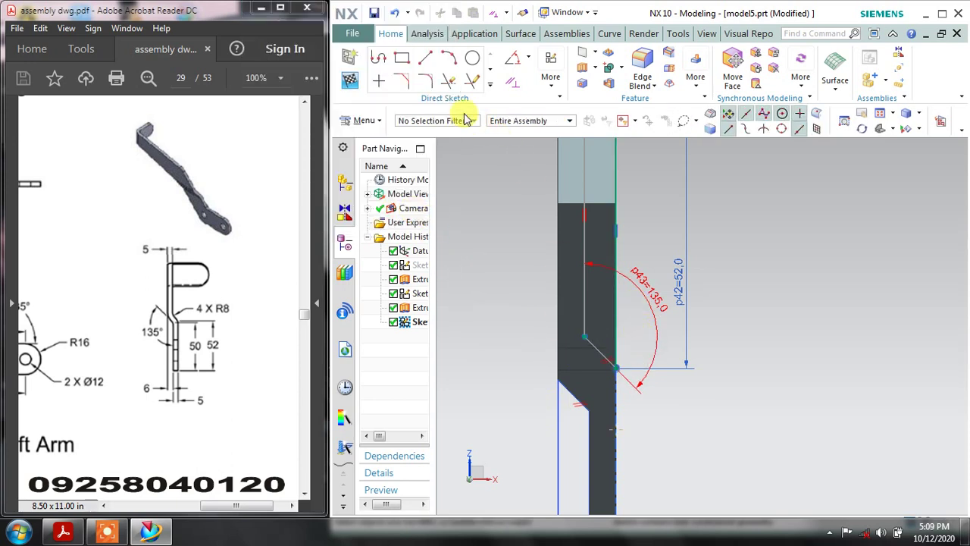
{"action": "scroll", "coordinate": [584, 353], "scroll_direction": "up", "scroll_amount": 3}
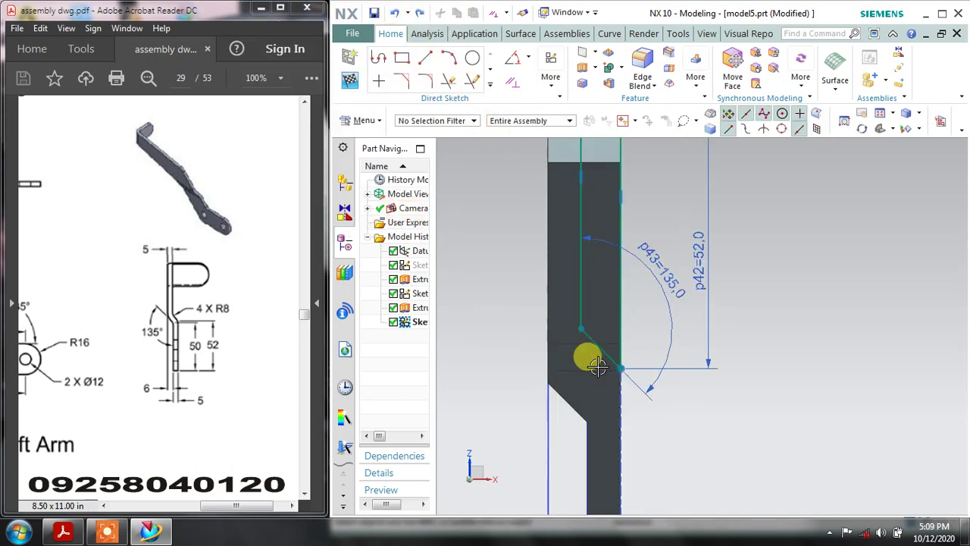
{"action": "left_click", "coordinate": [512, 85]}
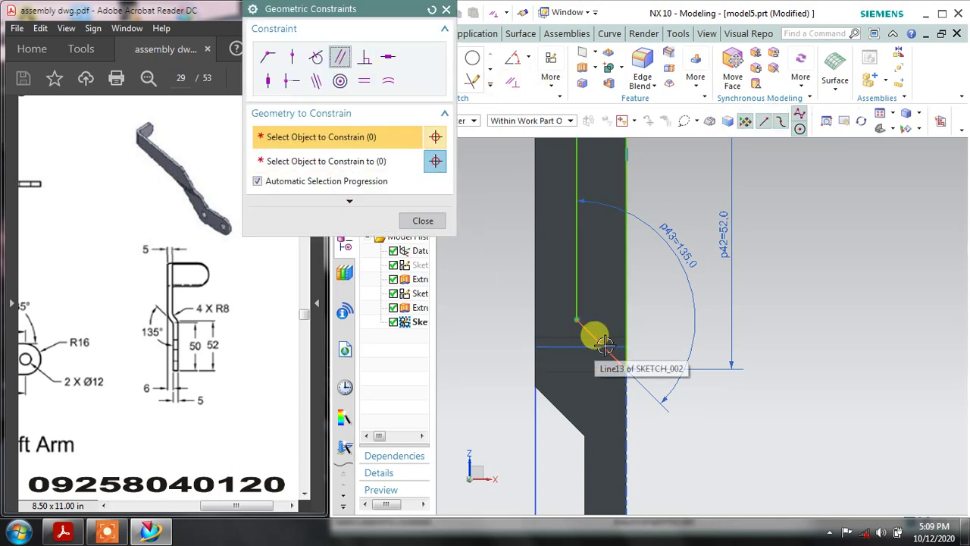
{"action": "left_click", "coordinate": [584, 326]}
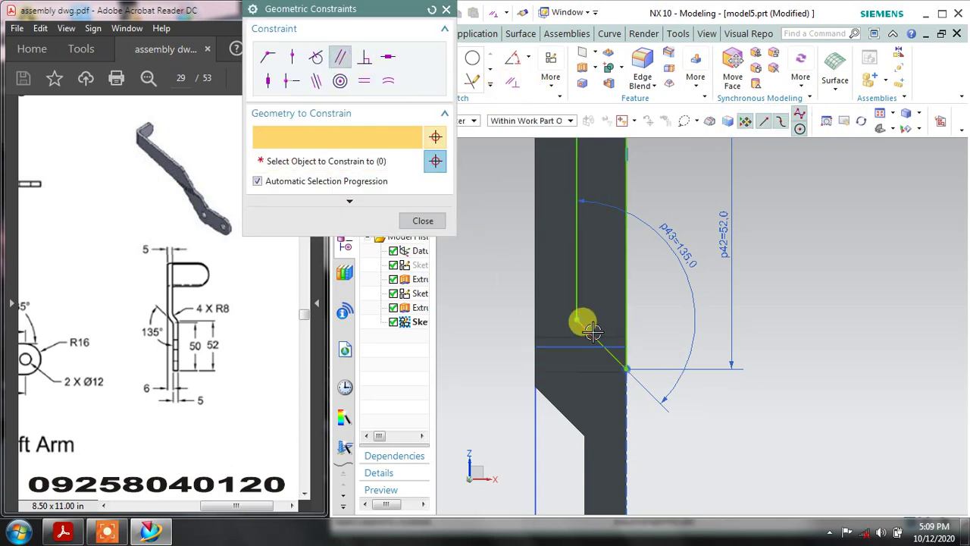
{"action": "left_click", "coordinate": [565, 413]}
{"action": "left_click", "coordinate": [421, 220]}
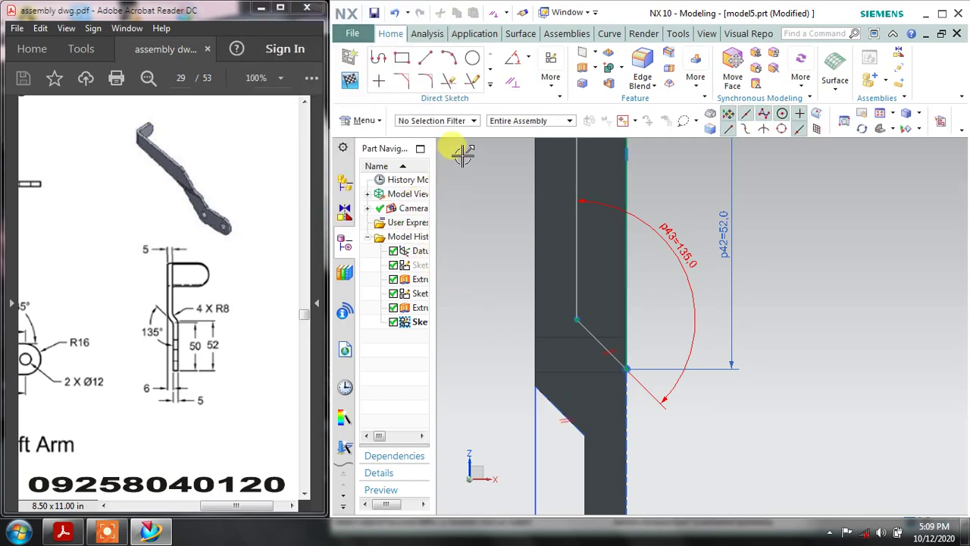
Orbit to view the whole bent arm and finish the sketch
{"action": "scroll", "coordinate": [696, 307], "scroll_direction": "up", "scroll_amount": 4}
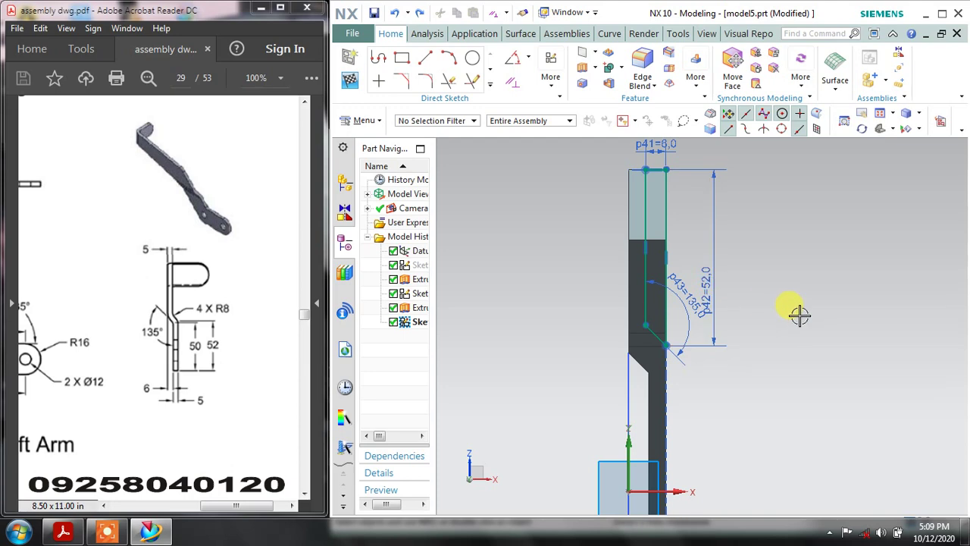
{"action": "mouse_move", "coordinate": [794, 295]}
{"action": "middle_mouse_down"}
{"action": "mouse_move", "coordinate": [754, 346]}
{"action": "mouse_move", "coordinate": [755, 319]}
{"action": "middle_mouse_up"}
{"action": "left_click_drag", "start_coordinate": [718, 16], "coordinate": [715, 15]}
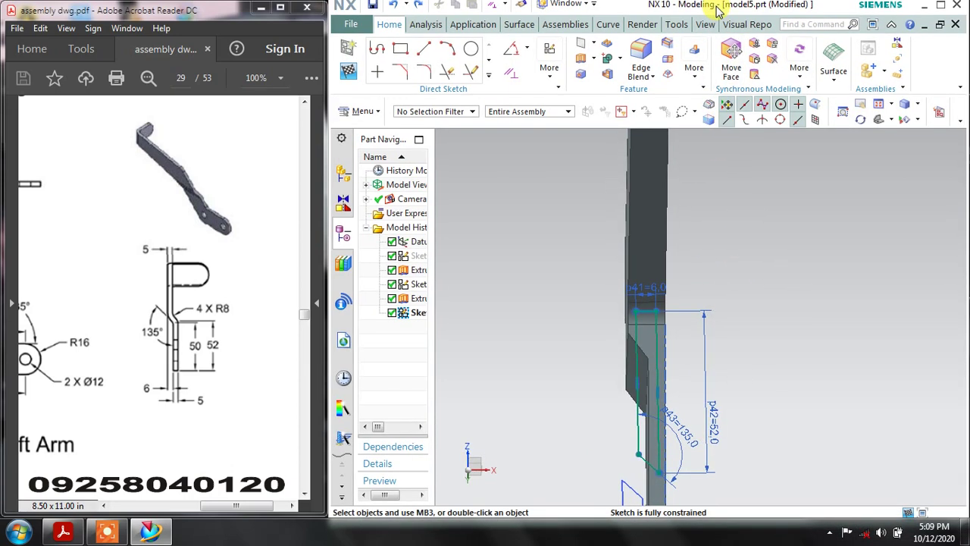
{"action": "mouse_move", "coordinate": [705, 375]}
{"action": "middle_mouse_down"}
{"action": "mouse_move", "coordinate": [684, 385]}
{"action": "mouse_move", "coordinate": [690, 355]}
{"action": "mouse_move", "coordinate": [720, 385]}
{"action": "mouse_move", "coordinate": [689, 364]}
{"action": "mouse_move", "coordinate": [672, 394]}
{"action": "middle_mouse_up"}
{"action": "left_click", "coordinate": [348, 79]}
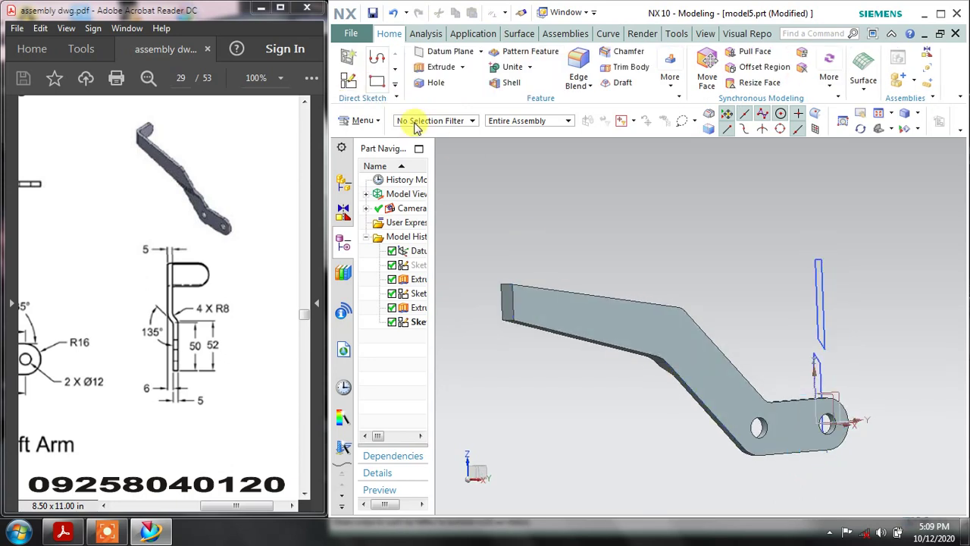
Extrude the new sketch curves from -19 to 230 mm as a Subtract to trim the arm
{"action": "left_click", "coordinate": [433, 69]}
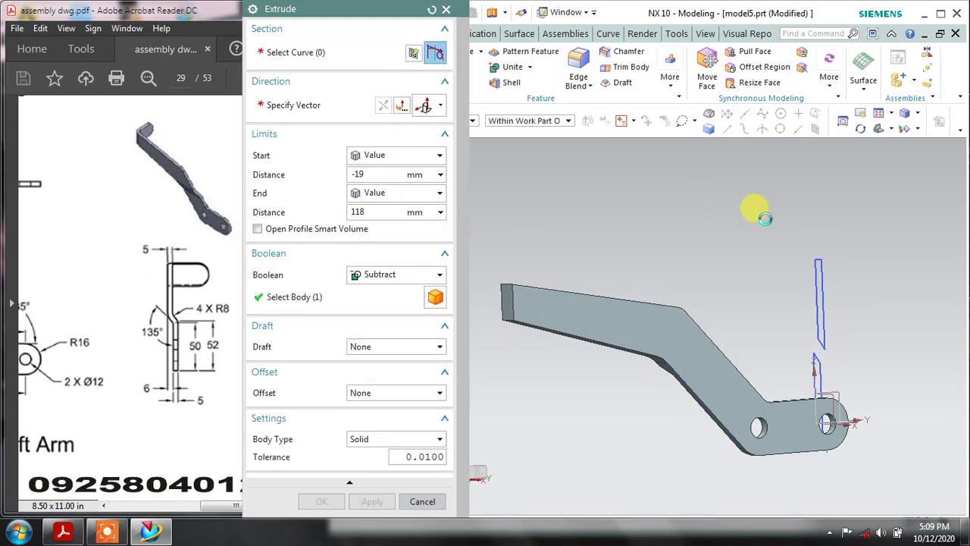
{"action": "left_click", "coordinate": [811, 265]}
{"action": "mouse_move", "coordinate": [721, 277]}
{"action": "middle_mouse_down"}
{"action": "mouse_move", "coordinate": [705, 271]}
{"action": "mouse_move", "coordinate": [708, 277]}
{"action": "middle_mouse_up"}
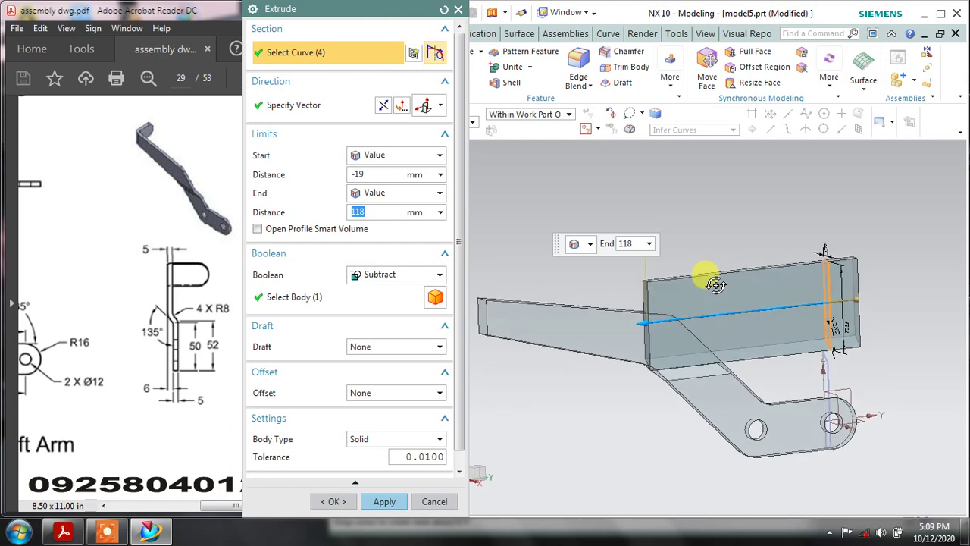
{"action": "left_click_drag", "start_coordinate": [641, 330], "coordinate": [472, 361]}
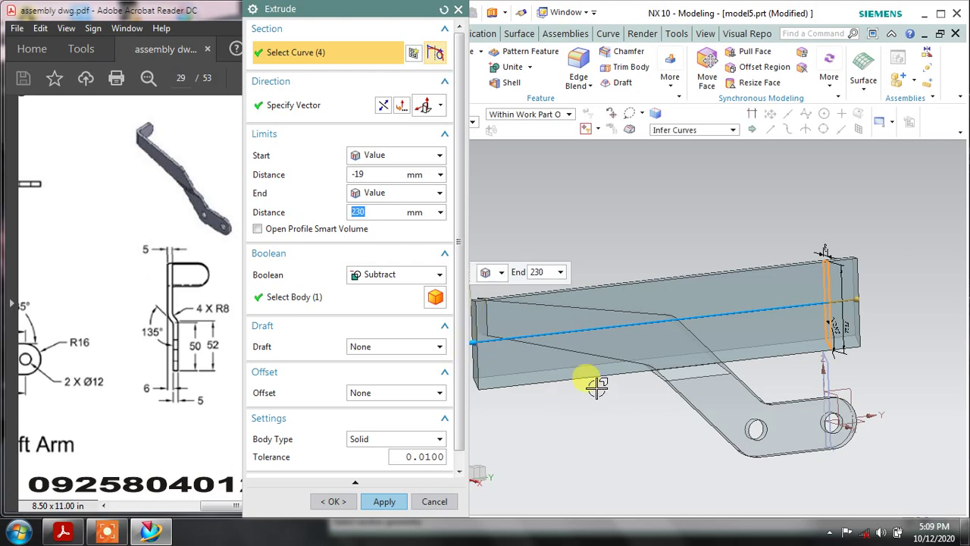
{"action": "middle_click_drag", "start_coordinate": [597, 386], "coordinate": [630, 298]}
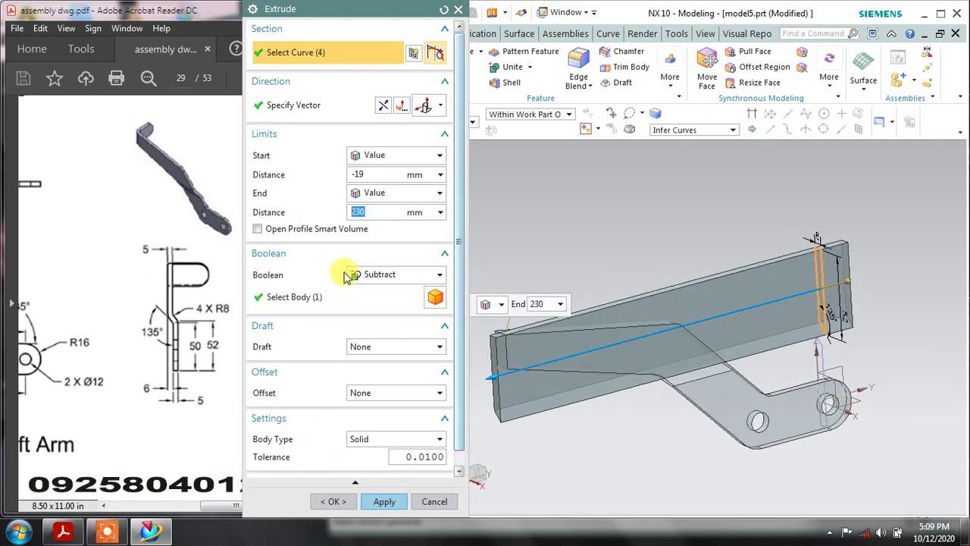
{"action": "left_click", "coordinate": [387, 502]}
{"action": "left_click", "coordinate": [435, 501]}
{"action": "mouse_move", "coordinate": [672, 362]}
{"action": "middle_mouse_down"}
{"action": "mouse_move", "coordinate": [633, 358]}
{"action": "mouse_move", "coordinate": [591, 377]}
{"action": "mouse_move", "coordinate": [619, 362]}
{"action": "middle_mouse_up"}
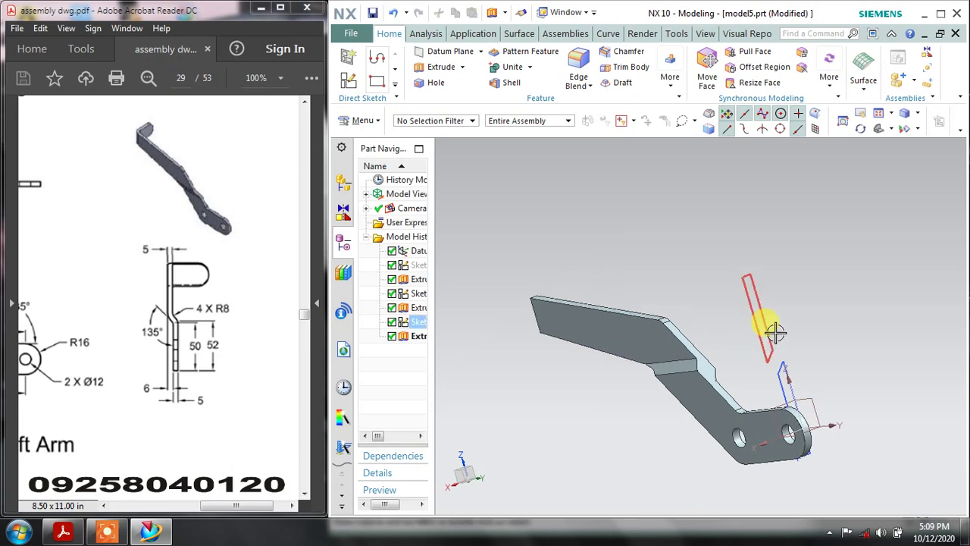
Hide both sketches and orbit around the trimmed arm to inspect it
{"action": "right_click", "coordinate": [768, 323]}
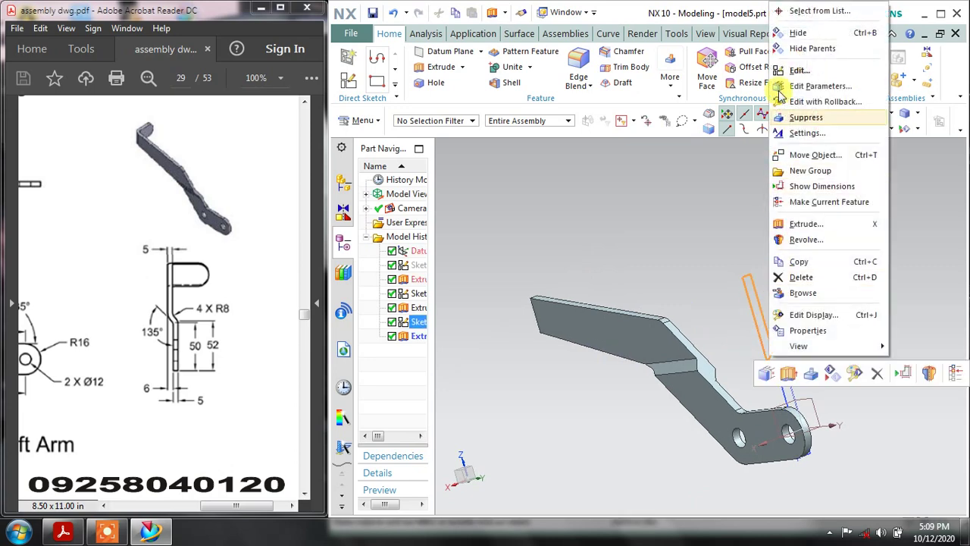
{"action": "left_click", "coordinate": [794, 33]}
{"action": "right_click", "coordinate": [775, 385]}
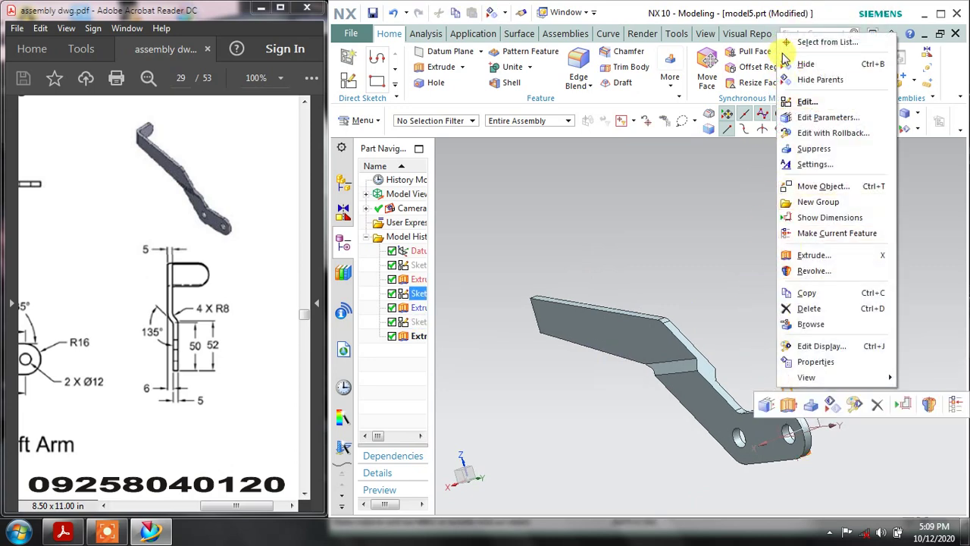
{"action": "left_click", "coordinate": [810, 61]}
{"action": "mouse_move", "coordinate": [739, 223]}
{"action": "middle_mouse_down"}
{"action": "mouse_move", "coordinate": [710, 258]}
{"action": "mouse_move", "coordinate": [724, 258]}
{"action": "middle_mouse_up"}
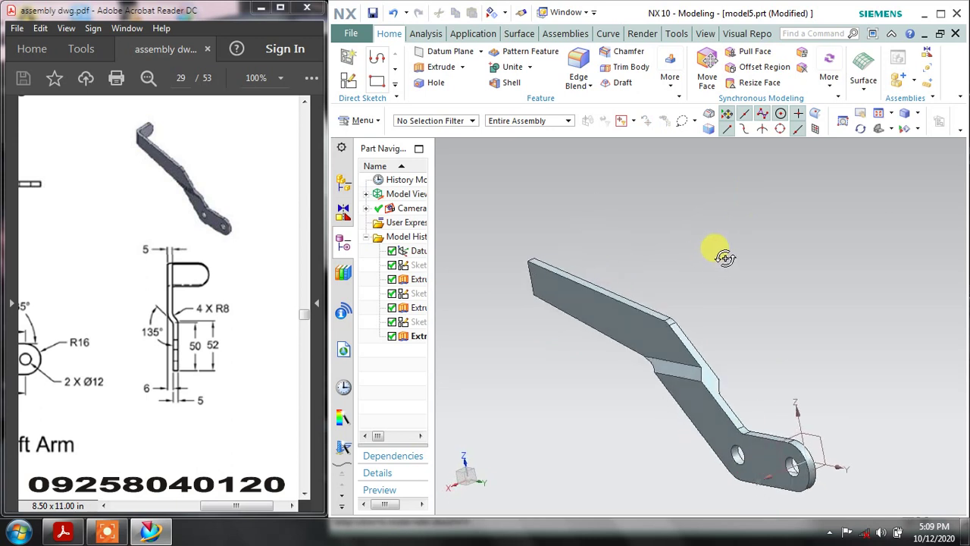
{"action": "mouse_move", "coordinate": [519, 304]}
{"action": "middle_mouse_down"}
{"action": "mouse_move", "coordinate": [513, 281]}
{"action": "mouse_move", "coordinate": [511, 292]}
{"action": "middle_mouse_up"}
{"action": "scroll", "coordinate": [190, 364], "scroll_direction": "left", "scroll_amount": 2}
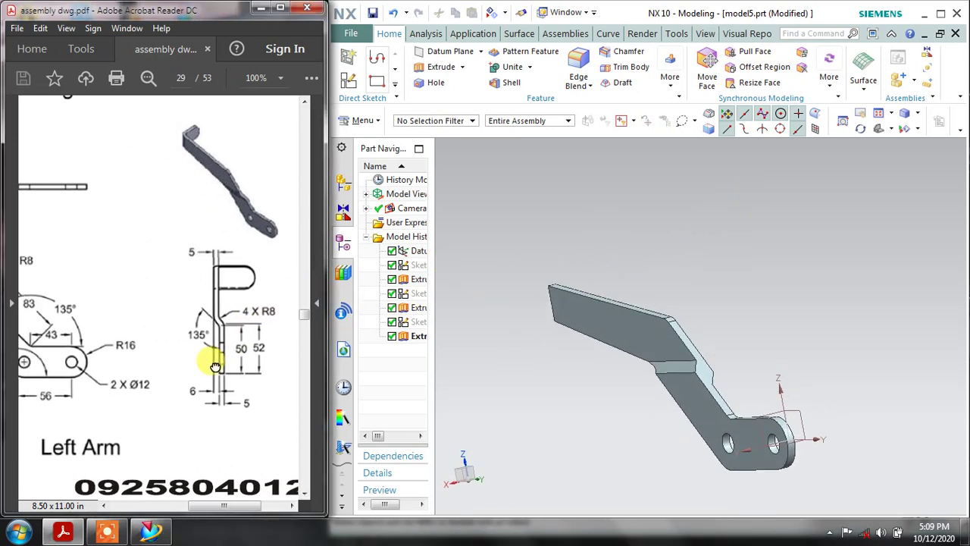
{"action": "middle_click_drag", "start_coordinate": [569, 358], "coordinate": [538, 345]}
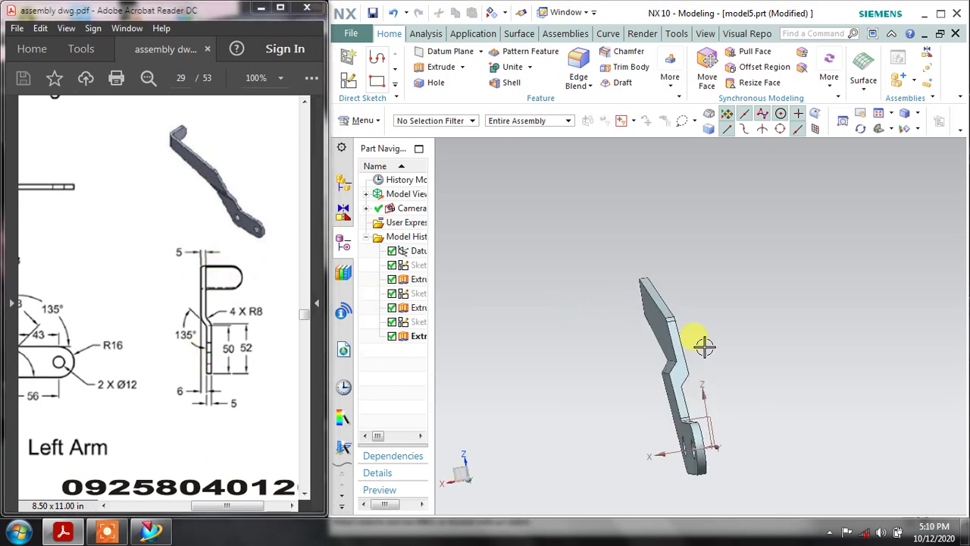
{"action": "middle_click_drag", "start_coordinate": [704, 346], "coordinate": [679, 342]}
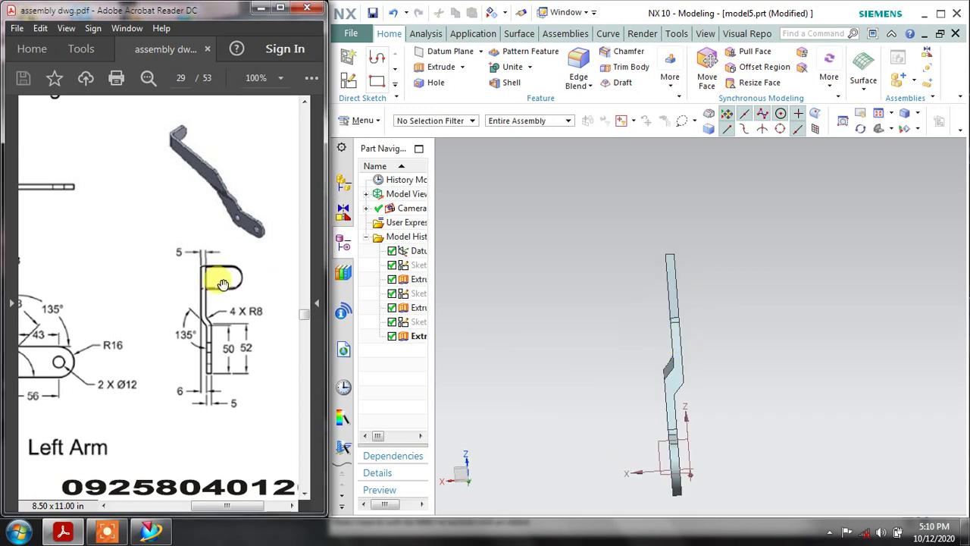
{"action": "scroll", "coordinate": [186, 288], "scroll_direction": "up", "scroll_amount": 4}
{"action": "scroll", "coordinate": [186, 292], "scroll_direction": "up", "scroll_amount": 4}
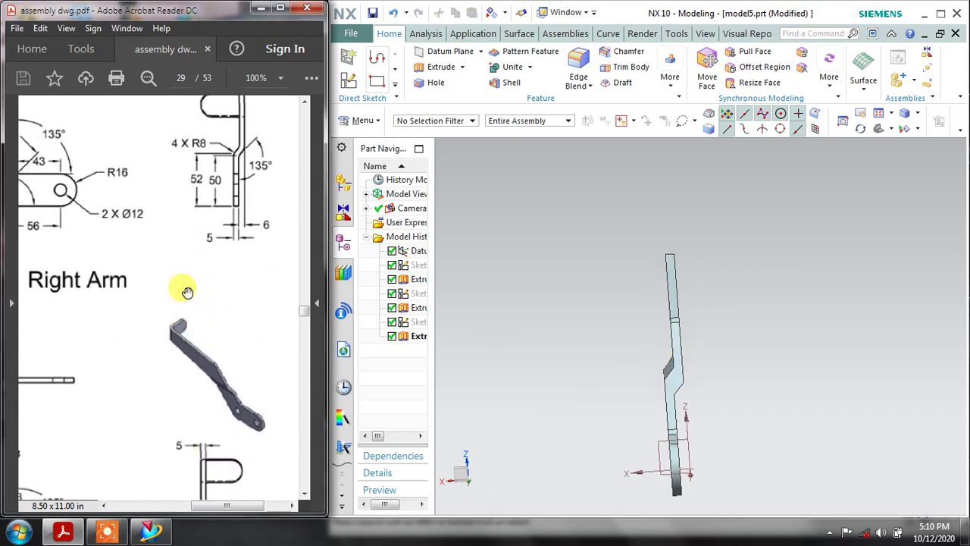
{"action": "scroll", "coordinate": [235, 216], "scroll_direction": "up", "scroll_amount": 1}
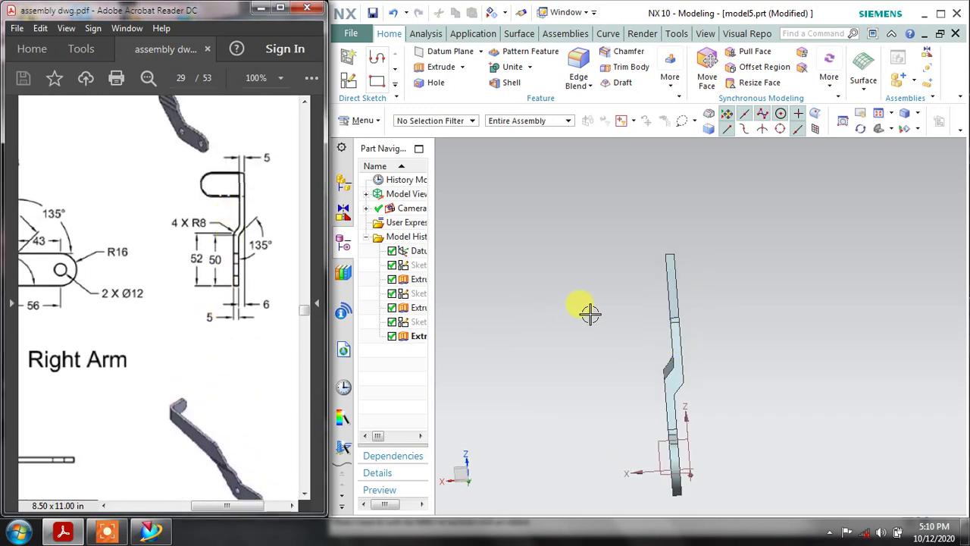
{"action": "mouse_move", "coordinate": [586, 310]}
{"action": "middle_mouse_down"}
{"action": "mouse_move", "coordinate": [595, 314]}
{"action": "mouse_move", "coordinate": [598, 300]}
{"action": "middle_mouse_up"}
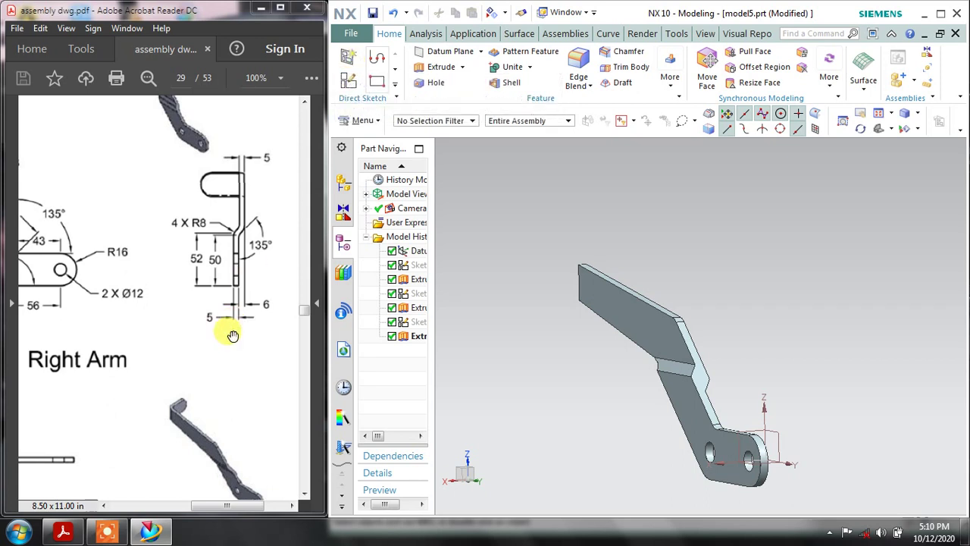
{"action": "scroll", "coordinate": [205, 340], "scroll_direction": "down", "scroll_amount": 2}
{"action": "scroll", "coordinate": [162, 306], "scroll_direction": "down", "scroll_amount": 4}
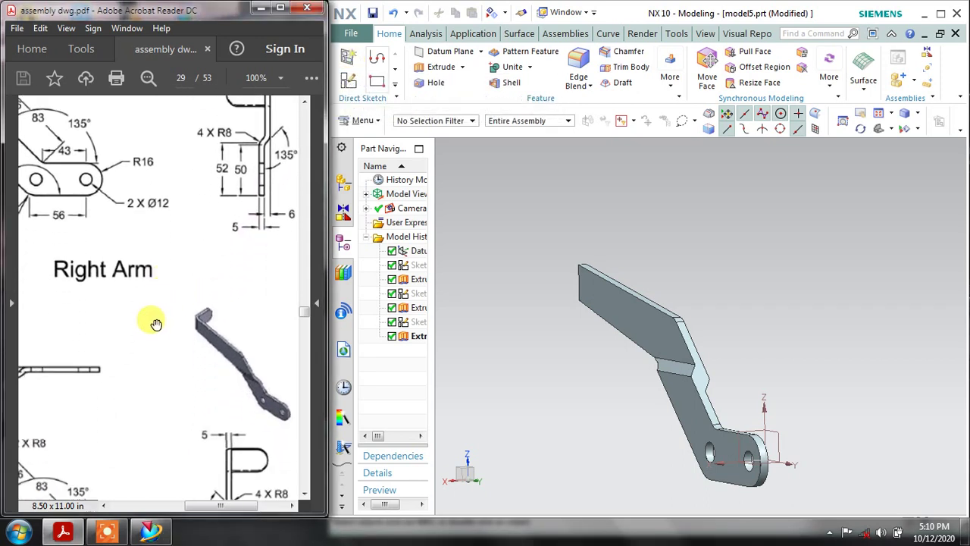
{"action": "scroll", "coordinate": [182, 314], "scroll_direction": "down", "scroll_amount": 2}
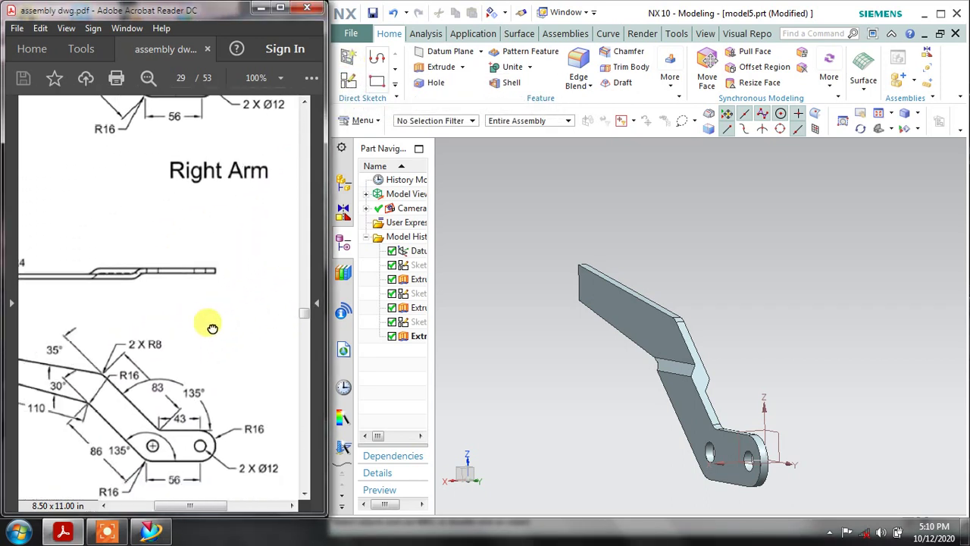
{"action": "scroll", "coordinate": [213, 327], "scroll_direction": "down", "scroll_amount": 1}
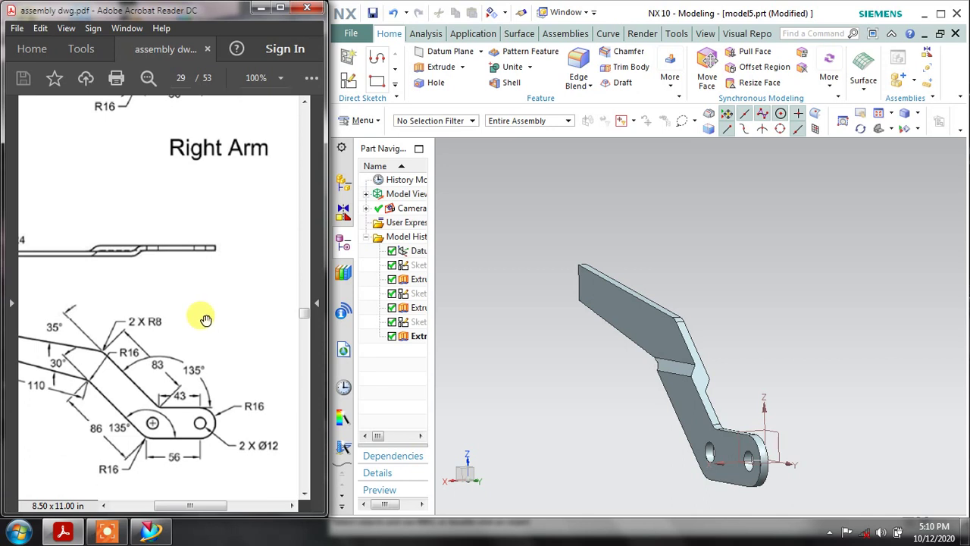
{"action": "scroll", "coordinate": [190, 334], "scroll_direction": "up", "scroll_amount": 2}
{"action": "scroll", "coordinate": [174, 338], "scroll_direction": "right", "scroll_amount": 3}
{"action": "scroll", "coordinate": [194, 364], "scroll_direction": "down", "scroll_amount": 2}
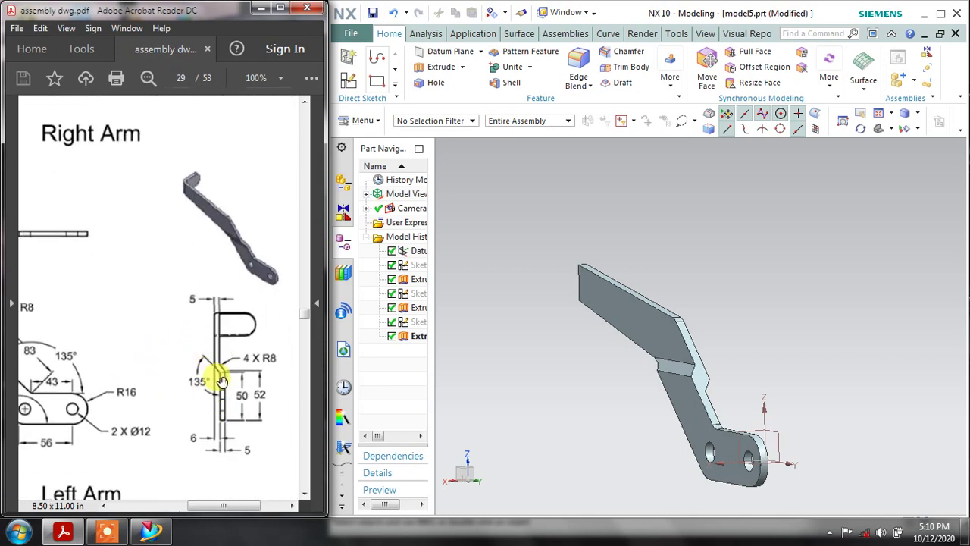
{"action": "scroll", "coordinate": [220, 381], "scroll_direction": "up", "scroll_amount": 10}
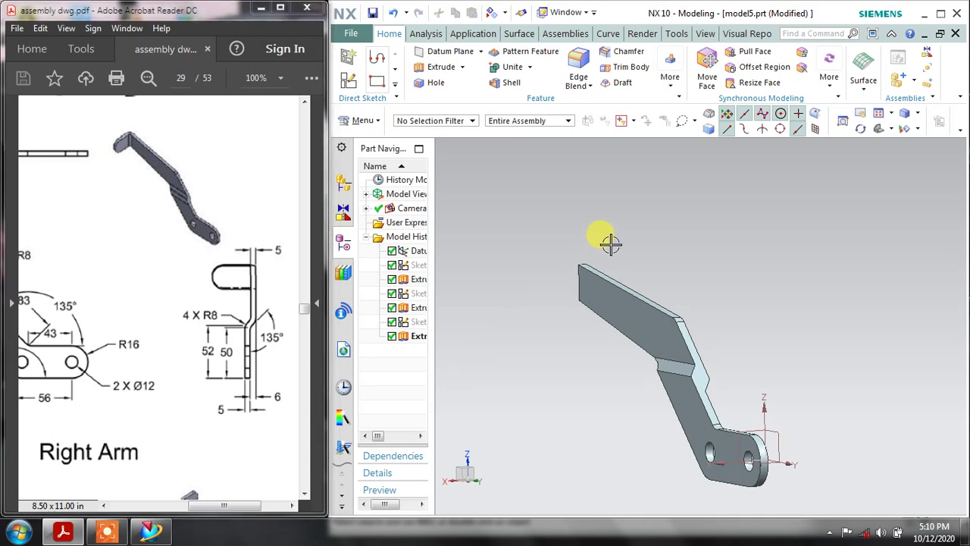
{"action": "mouse_move", "coordinate": [611, 245]}
{"action": "middle_mouse_down"}
{"action": "mouse_move", "coordinate": [582, 245]}
{"action": "mouse_move", "coordinate": [621, 245]}
{"action": "mouse_move", "coordinate": [591, 247]}
{"action": "mouse_move", "coordinate": [604, 244]}
{"action": "middle_mouse_up"}
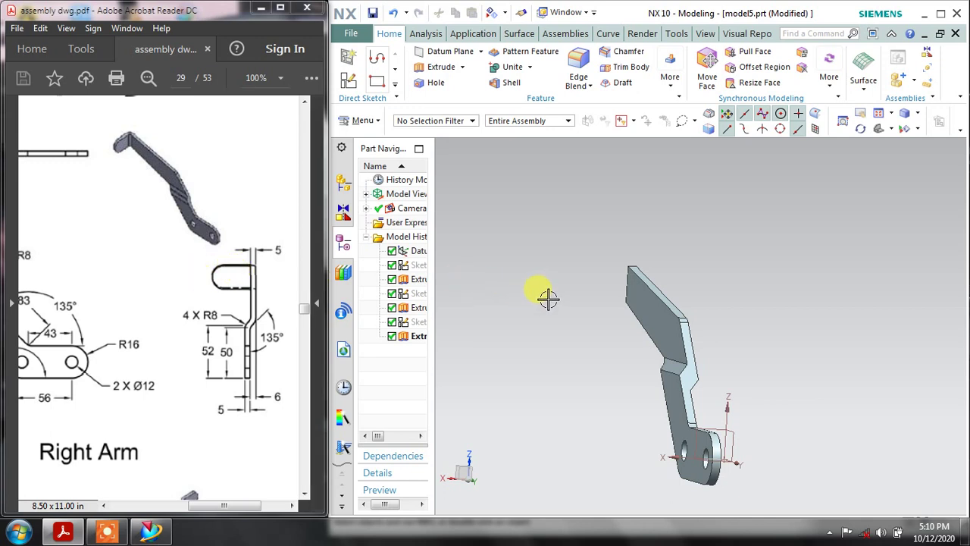
{"action": "middle_click_drag", "start_coordinate": [548, 298], "coordinate": [562, 271]}
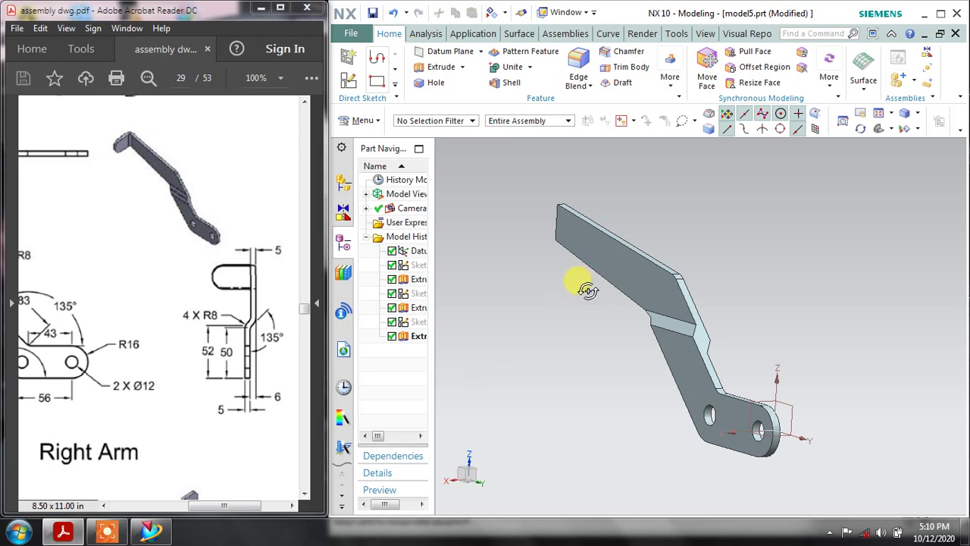
{"action": "middle_click_drag", "start_coordinate": [588, 290], "coordinate": [588, 295]}
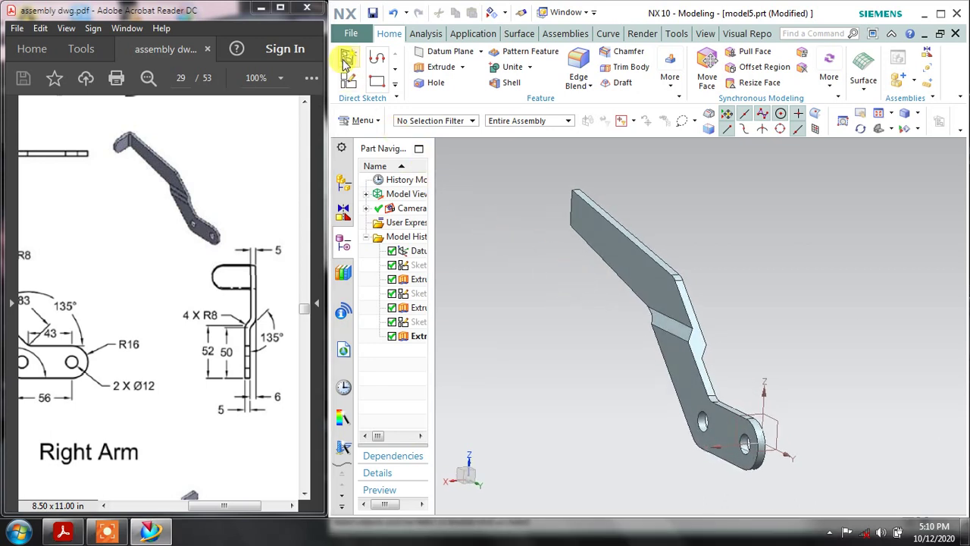
Start a sketch on the leg's flat face and project its top and bottom edges
{"action": "left_click", "coordinate": [598, 220]}
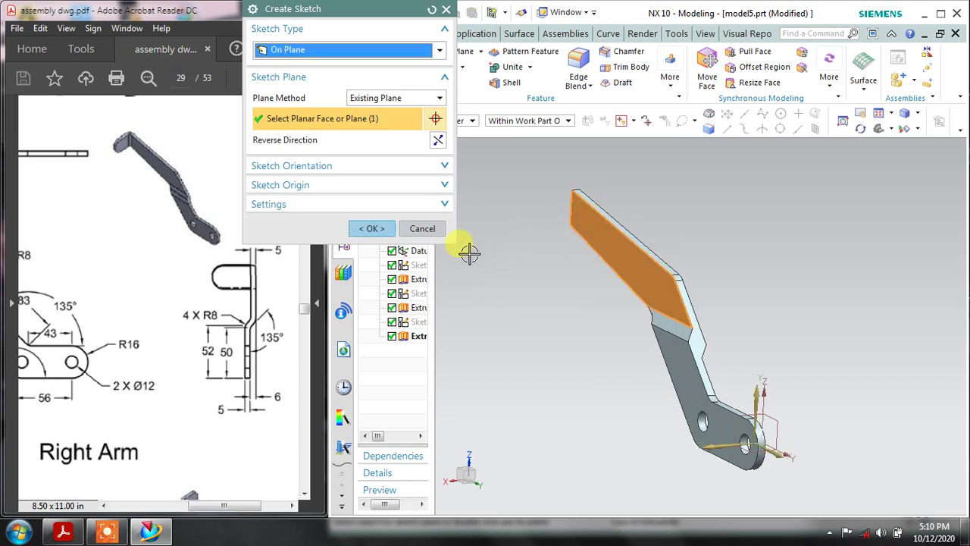
{"action": "left_click", "coordinate": [377, 228]}
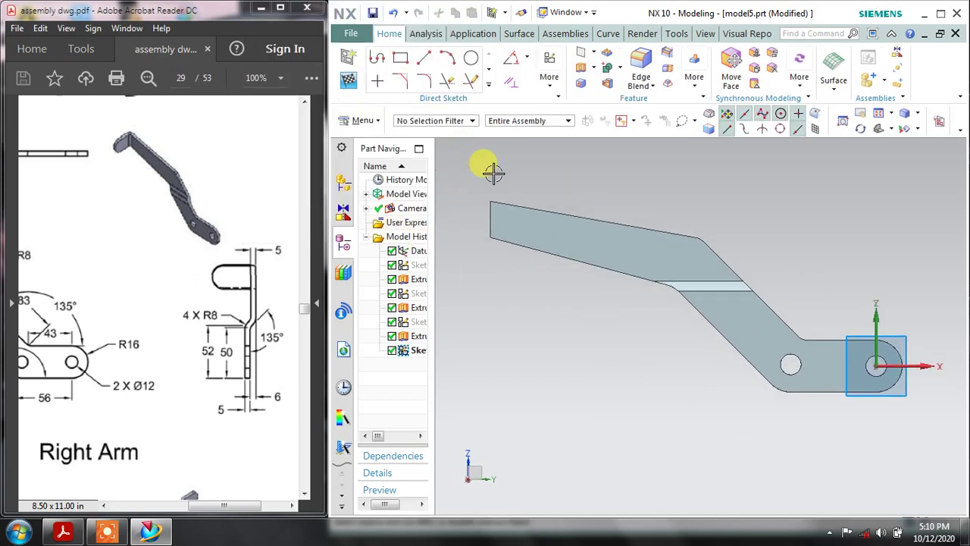
{"action": "scroll", "coordinate": [515, 187], "scroll_direction": "up", "scroll_amount": 1}
{"action": "scroll", "coordinate": [501, 201], "scroll_direction": "up", "scroll_amount": 4}
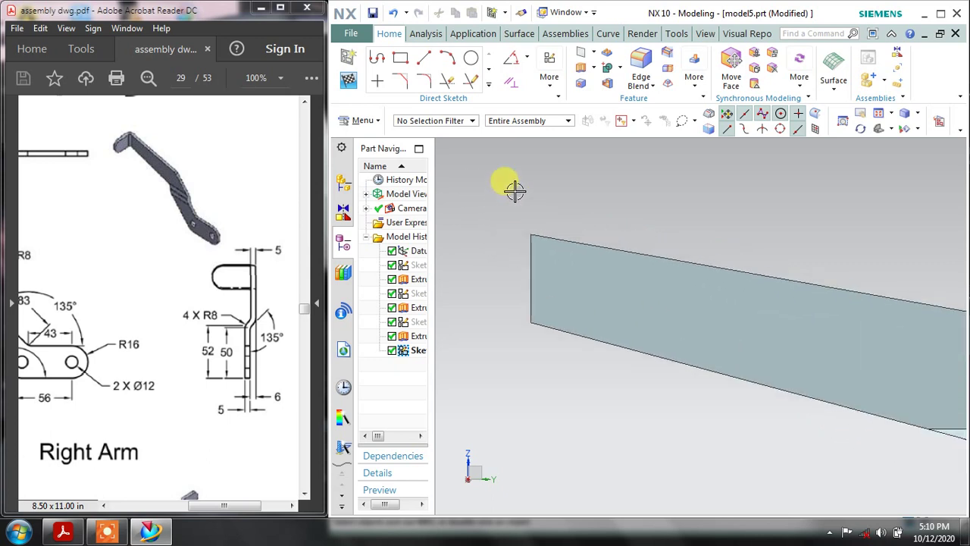
{"action": "left_click", "coordinate": [491, 88]}
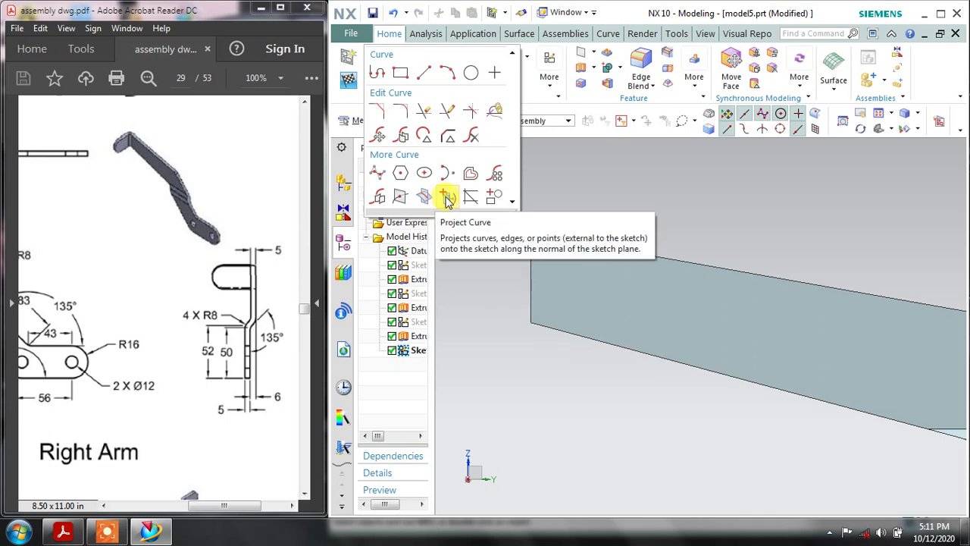
{"action": "left_click", "coordinate": [448, 197]}
{"action": "left_click", "coordinate": [596, 241]}
{"action": "left_click", "coordinate": [547, 329]}
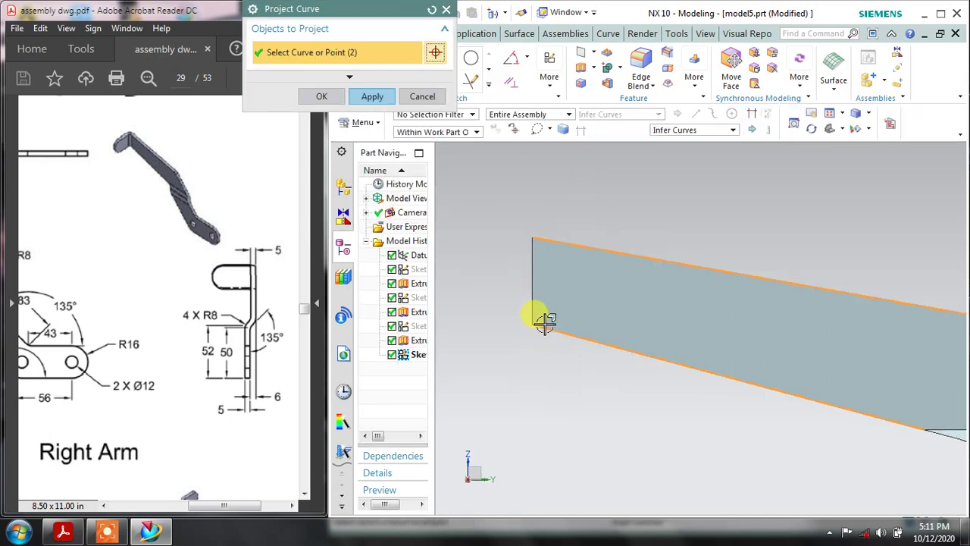
{"action": "left_click", "coordinate": [382, 96]}
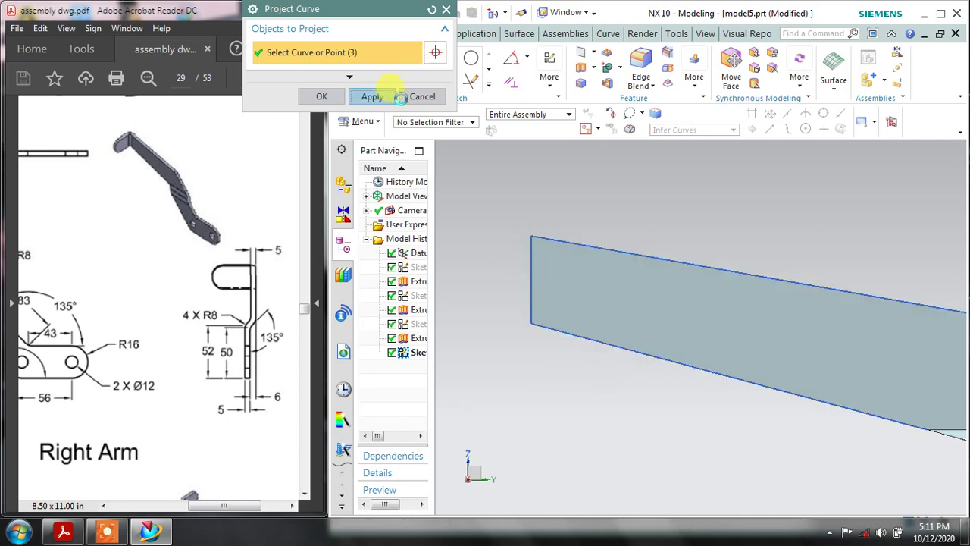
{"action": "left_click", "coordinate": [422, 97]}
Draw a vertical line across the leg's end and trim it to the projected edges
{"action": "left_click", "coordinate": [377, 59]}
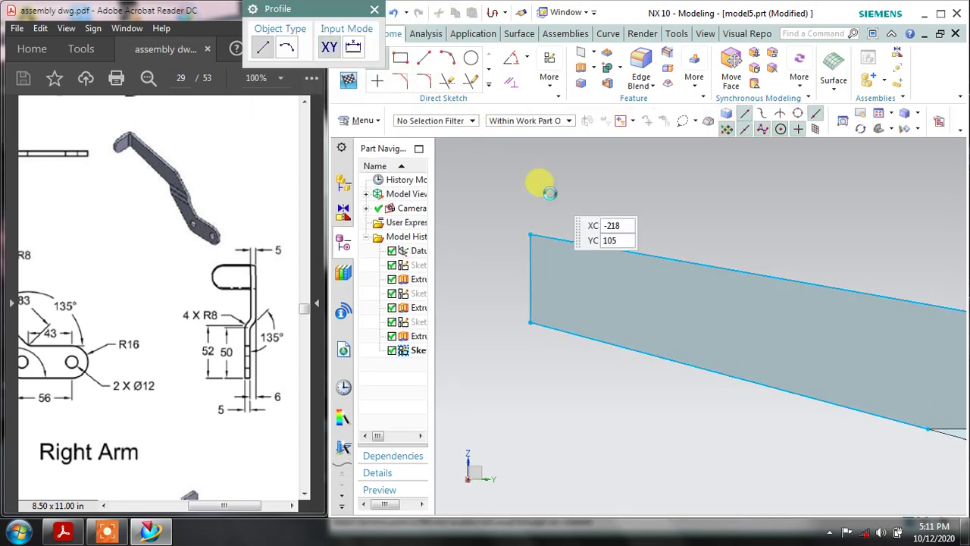
{"action": "left_click", "coordinate": [558, 360]}
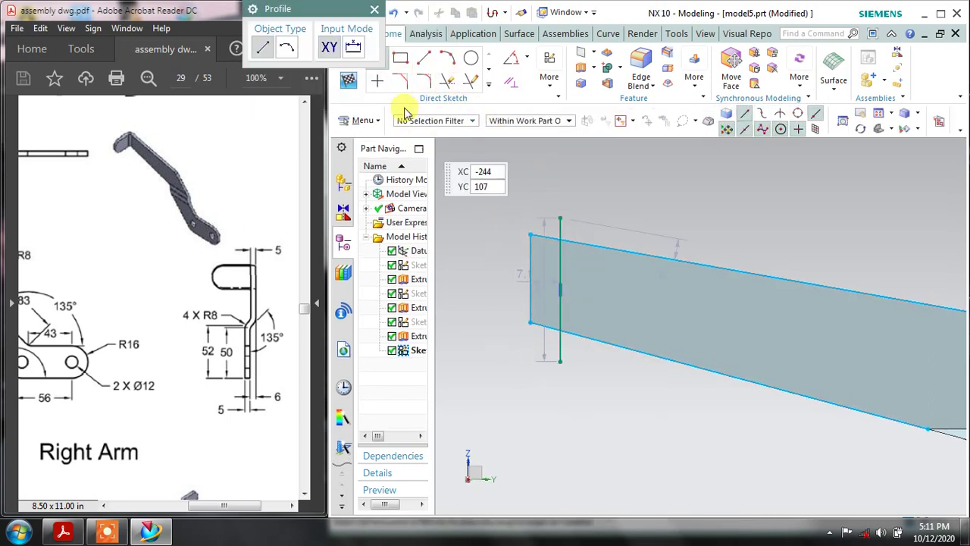
{"action": "left_click", "coordinate": [374, 12]}
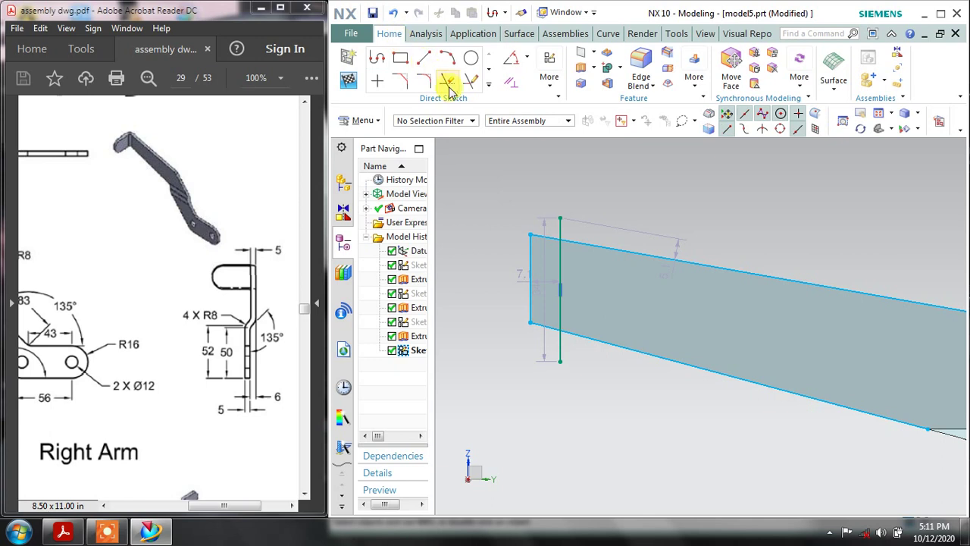
{"action": "left_click", "coordinate": [560, 228]}
{"action": "left_click", "coordinate": [560, 345]}
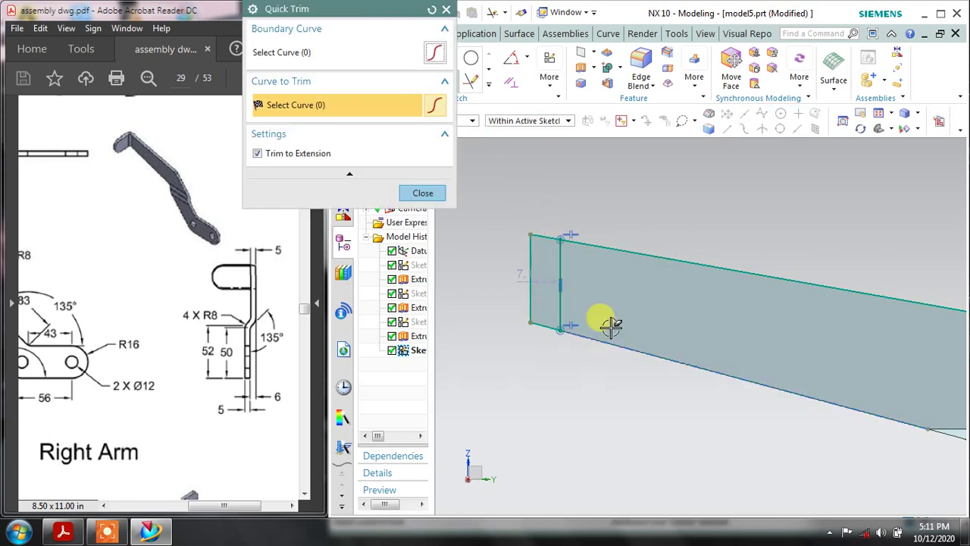
{"action": "left_click", "coordinate": [441, 193]}
Dimension the end strip's width to 5 mm (p52)
{"action": "left_click", "coordinate": [529, 323]}
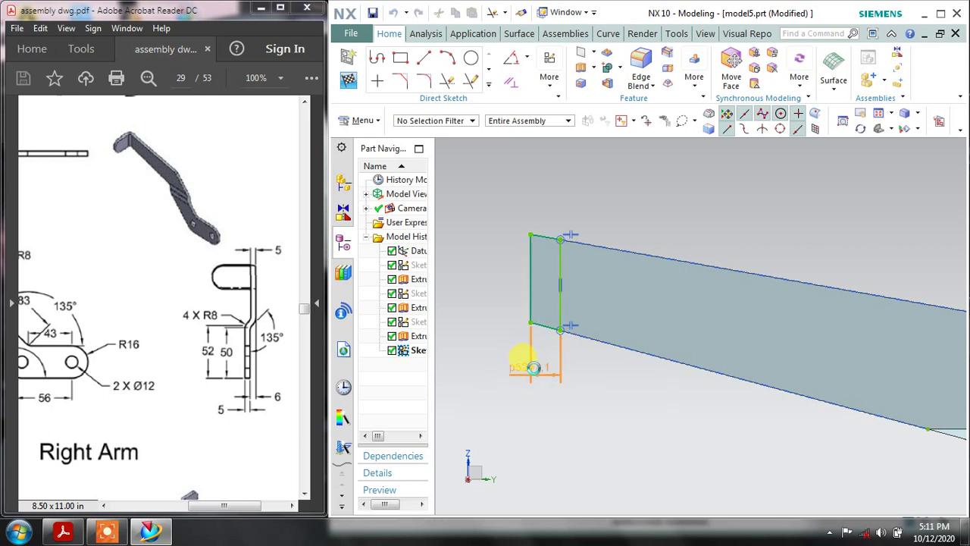
{"action": "left_click", "coordinate": [532, 367]}
{"action": "type", "text": "5"}
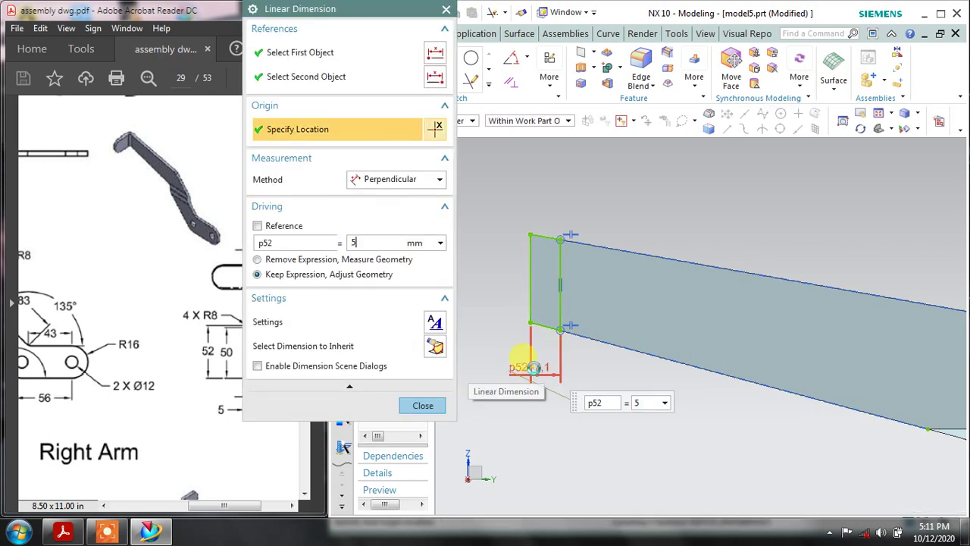
{"action": "key", "text": "Return"}
{"action": "left_click", "coordinate": [408, 405]}
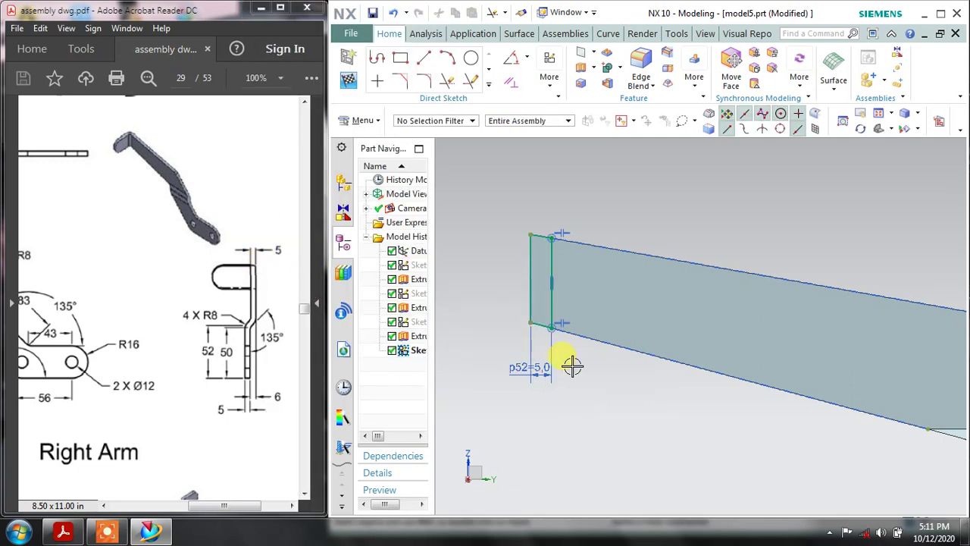
{"action": "left_click_drag", "start_coordinate": [223, 505], "coordinate": [162, 506]}
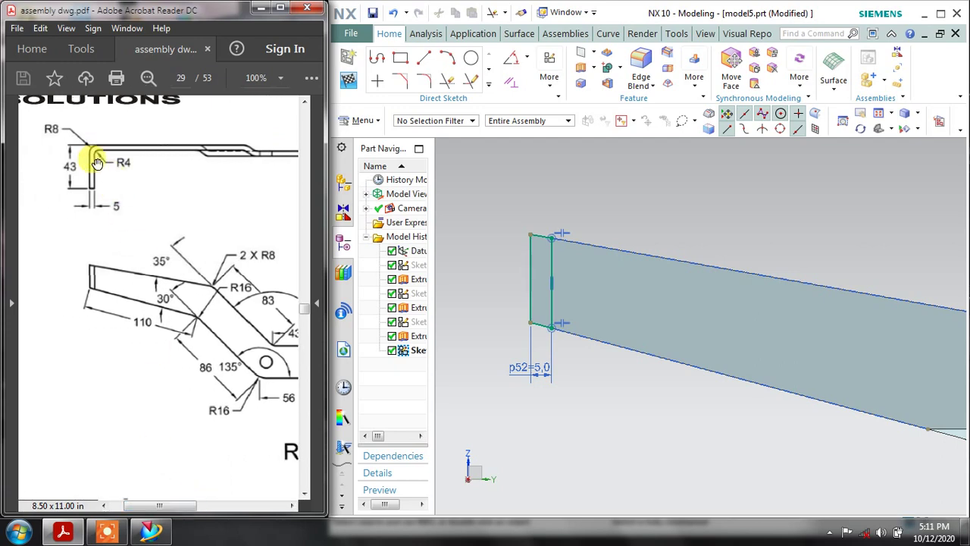
Finish the sketch and pick the sketched strip as the extrusion profile
{"action": "left_click", "coordinate": [348, 79]}
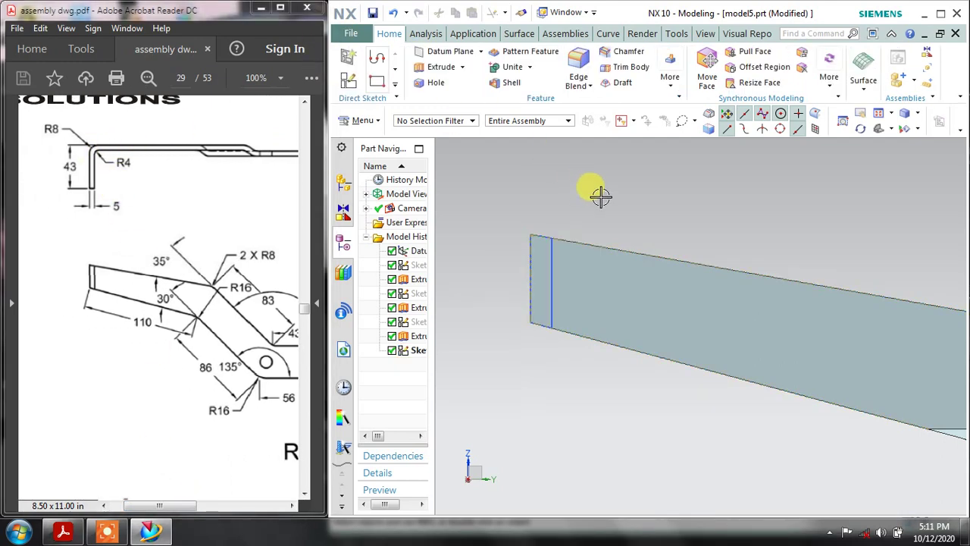
{"action": "mouse_move", "coordinate": [599, 195]}
{"action": "middle_mouse_down"}
{"action": "mouse_move", "coordinate": [583, 218]}
{"action": "mouse_move", "coordinate": [567, 212]}
{"action": "mouse_move", "coordinate": [590, 217]}
{"action": "middle_mouse_up"}
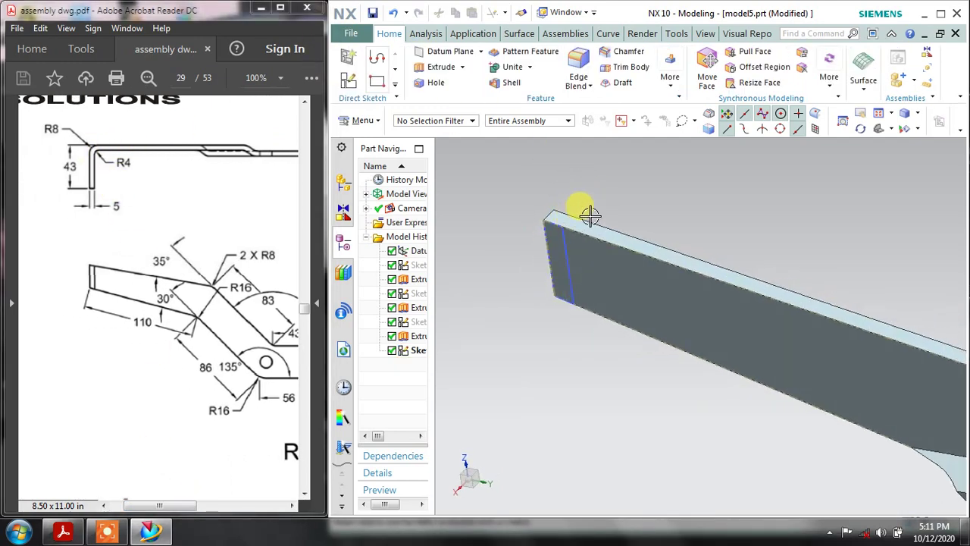
{"action": "left_click", "coordinate": [582, 222]}
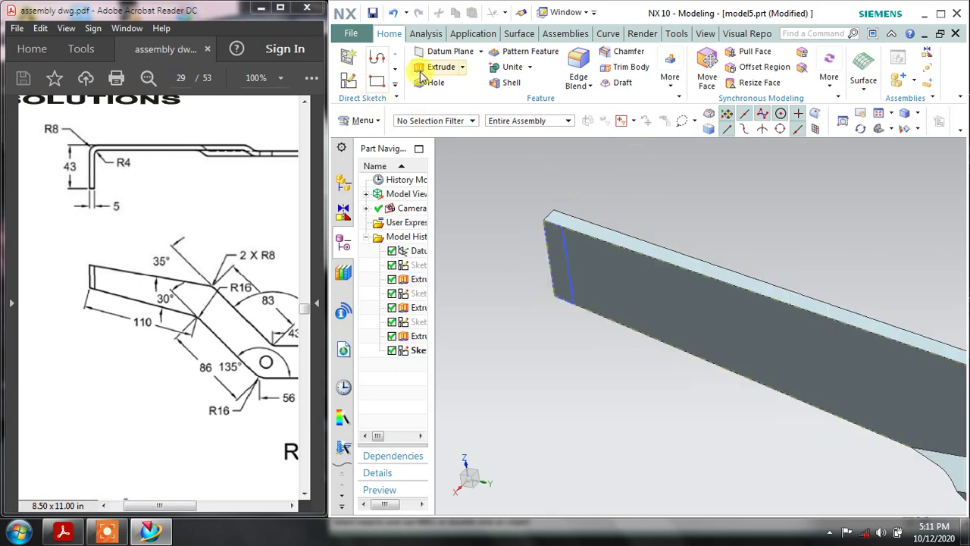
{"action": "left_click", "coordinate": [419, 66]}
{"action": "left_click", "coordinate": [537, 300]}
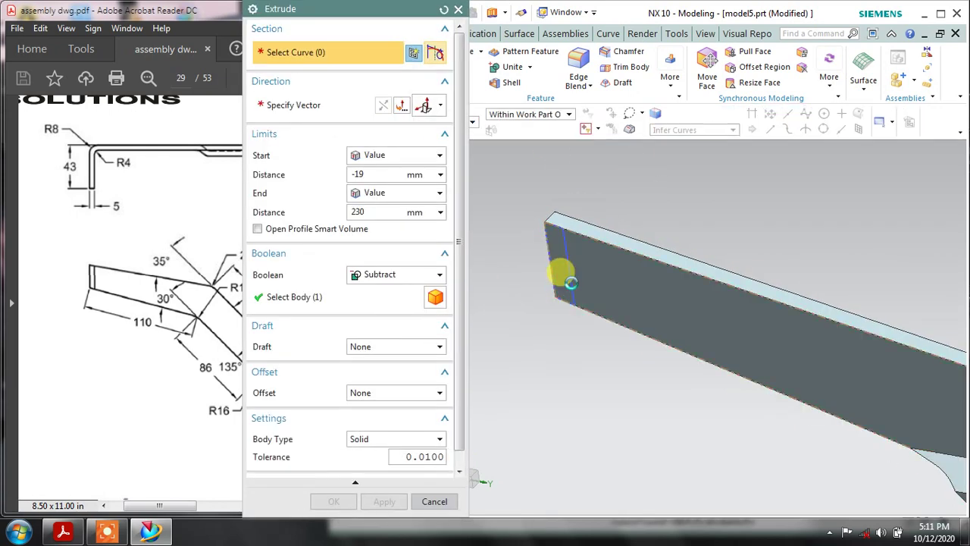
Set the extrusion start distance to 0 and the end distance to 43-5
{"action": "left_click", "coordinate": [364, 175]}
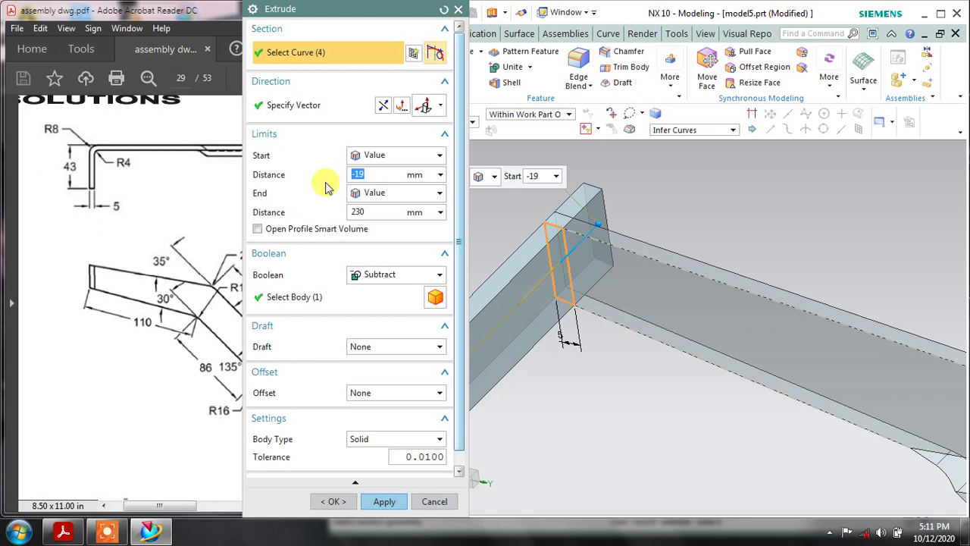
{"action": "key", "text": "Return"}
{"action": "left_click", "coordinate": [350, 213]}
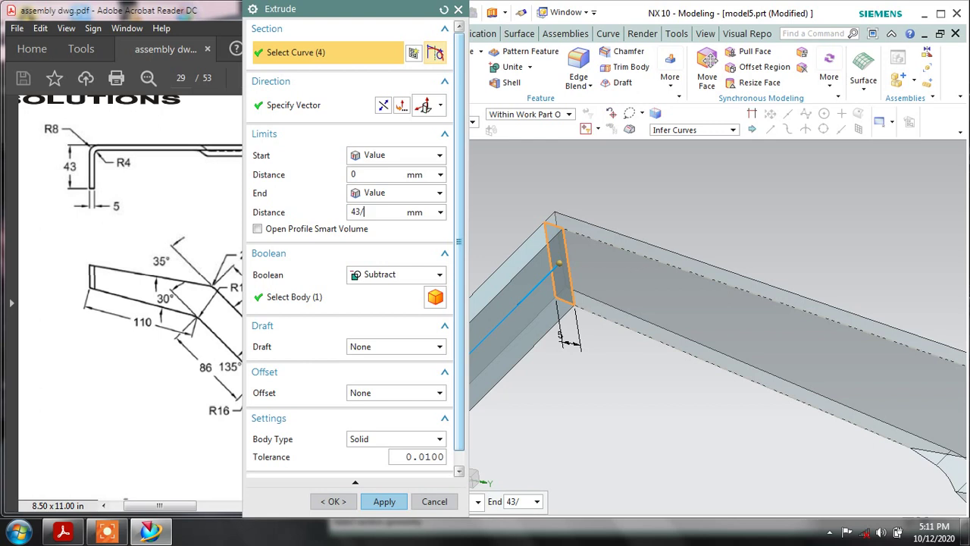
{"action": "key", "text": "Return"}
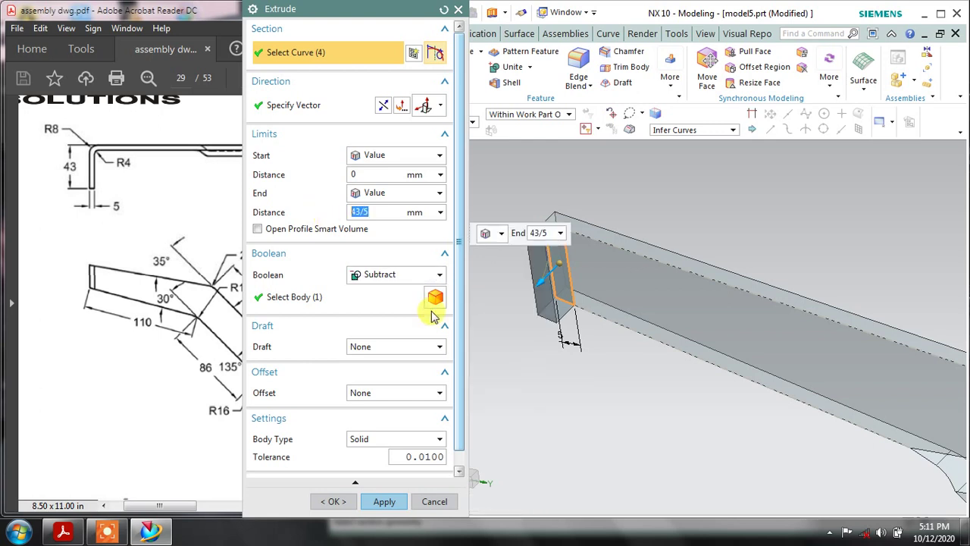
{"action": "left_click_drag", "start_coordinate": [386, 207], "coordinate": [322, 215]}
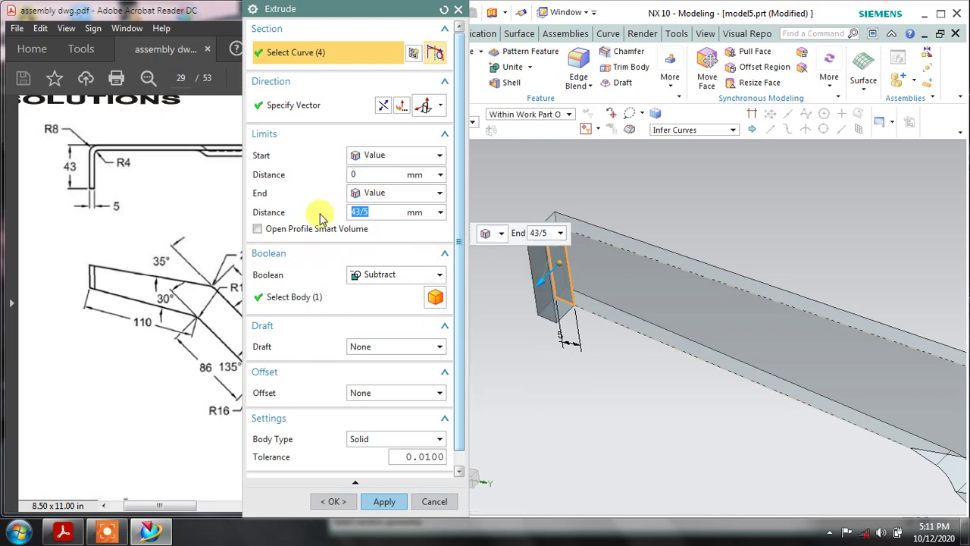
{"action": "type", "text": "43-5"}
{"action": "key", "text": "Return"}
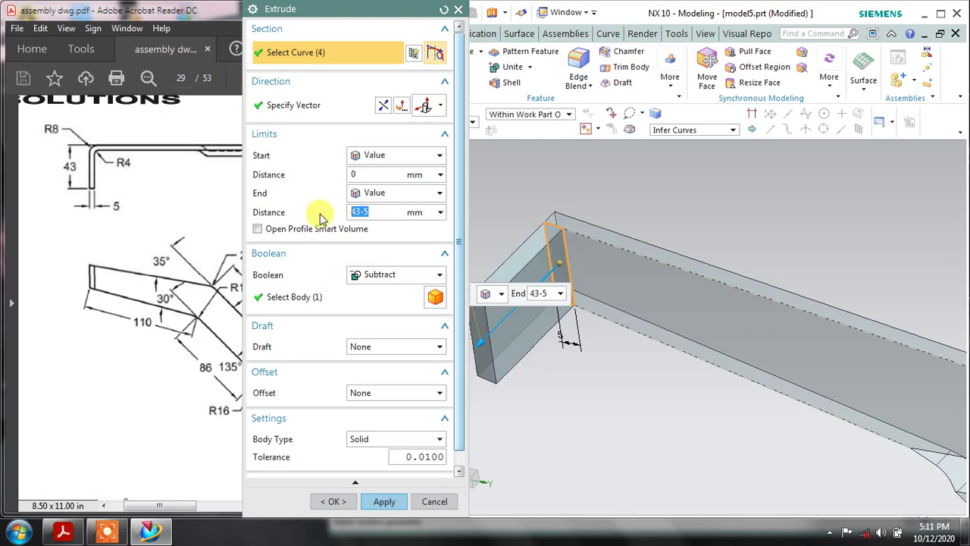
Unite the flange extrusion with the arm, then hide the flange sketch
{"action": "left_click", "coordinate": [404, 278]}
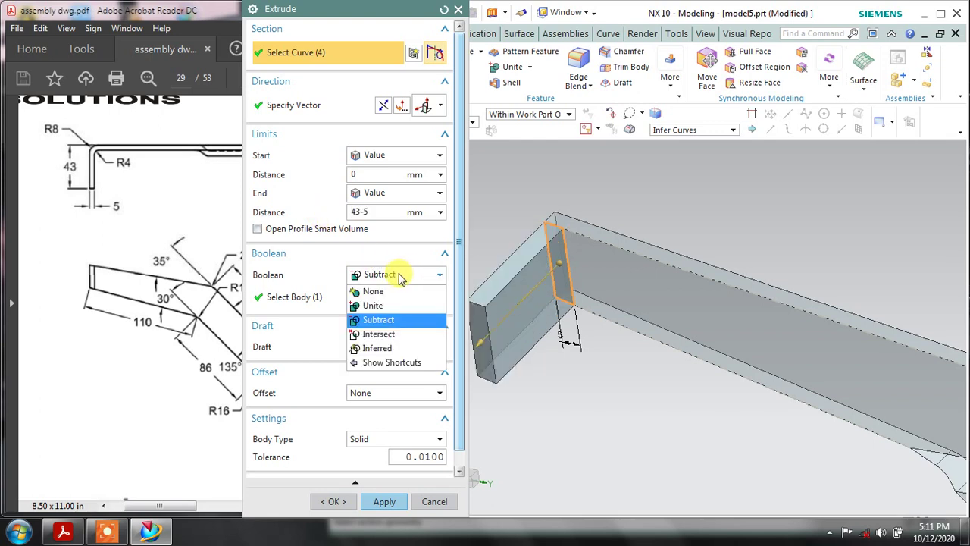
{"action": "left_click", "coordinate": [372, 306]}
{"action": "left_click", "coordinate": [385, 501]}
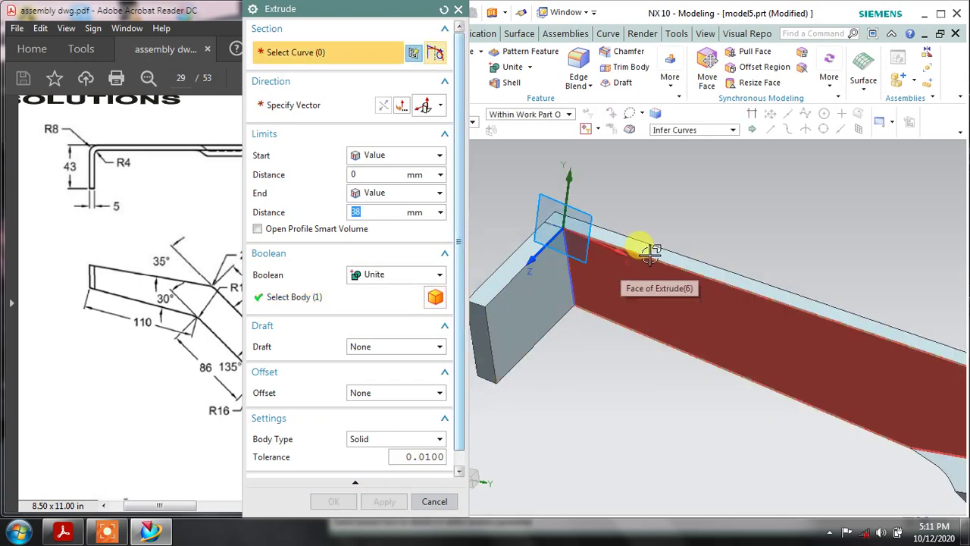
{"action": "left_click", "coordinate": [430, 513]}
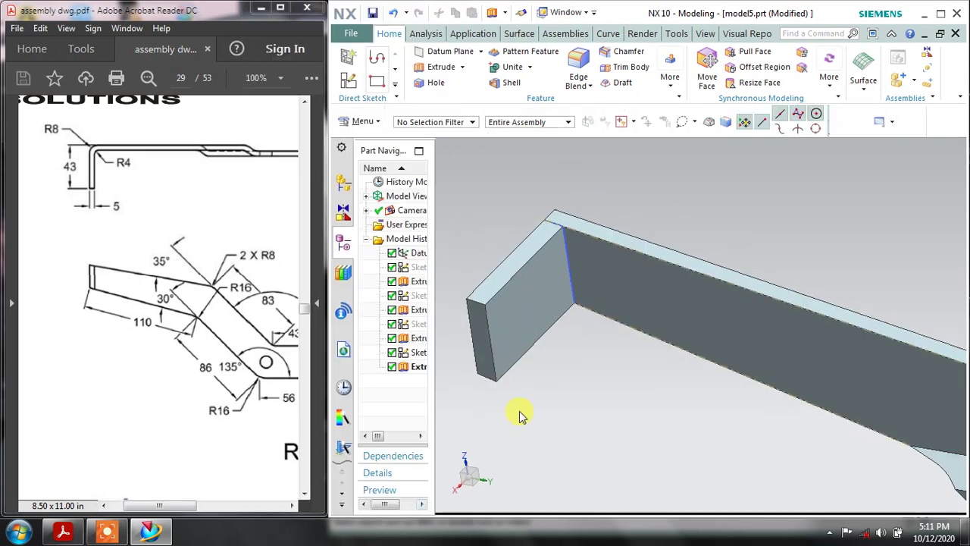
{"action": "right_click", "coordinate": [559, 260]}
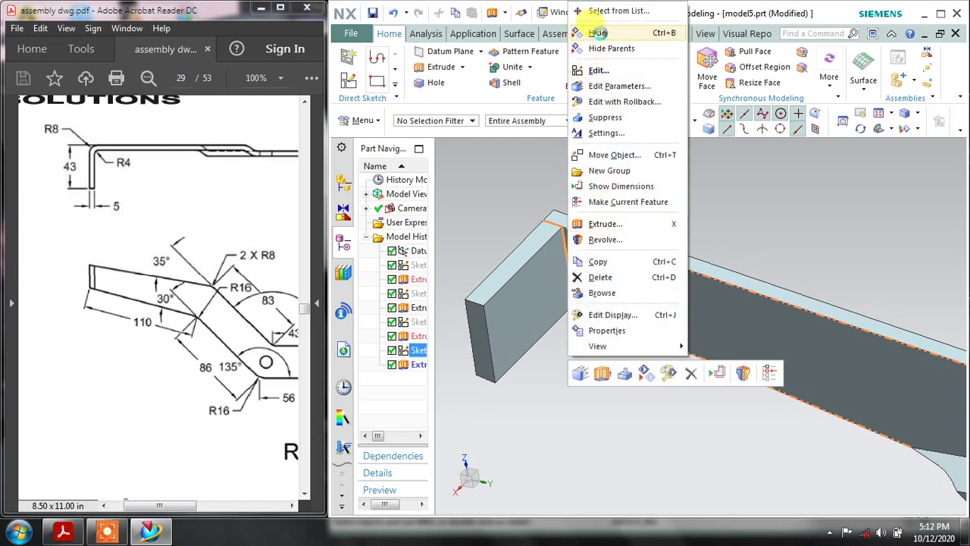
{"action": "left_click", "coordinate": [597, 33]}
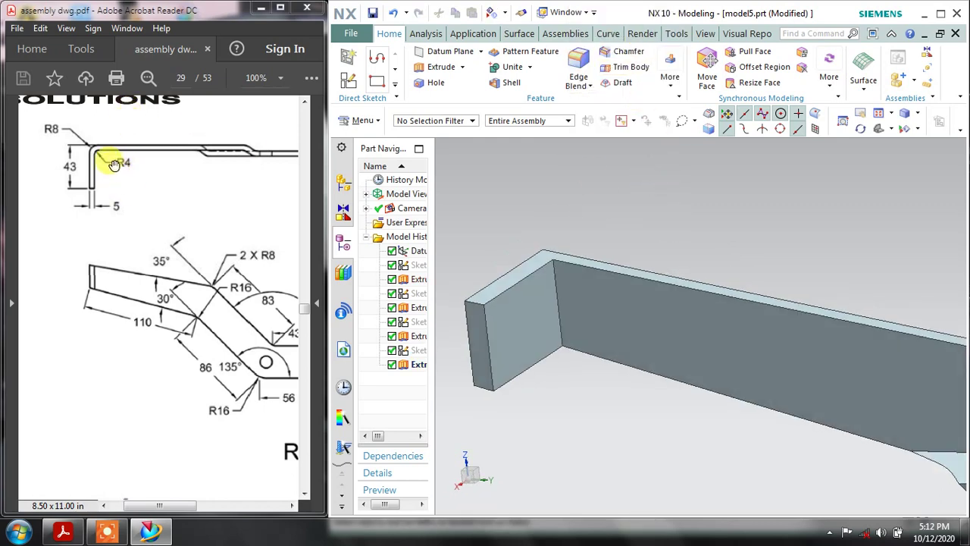
Round the flange's inner vertical corner edge with a 4 mm edge blend
{"action": "left_click", "coordinate": [579, 68]}
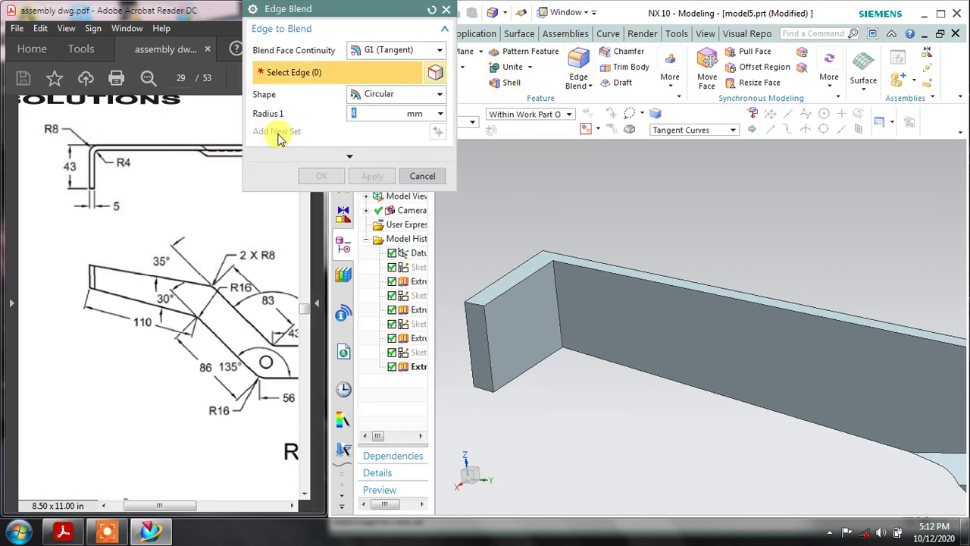
{"action": "left_click", "coordinate": [554, 286]}
{"action": "left_click", "coordinate": [372, 175]}
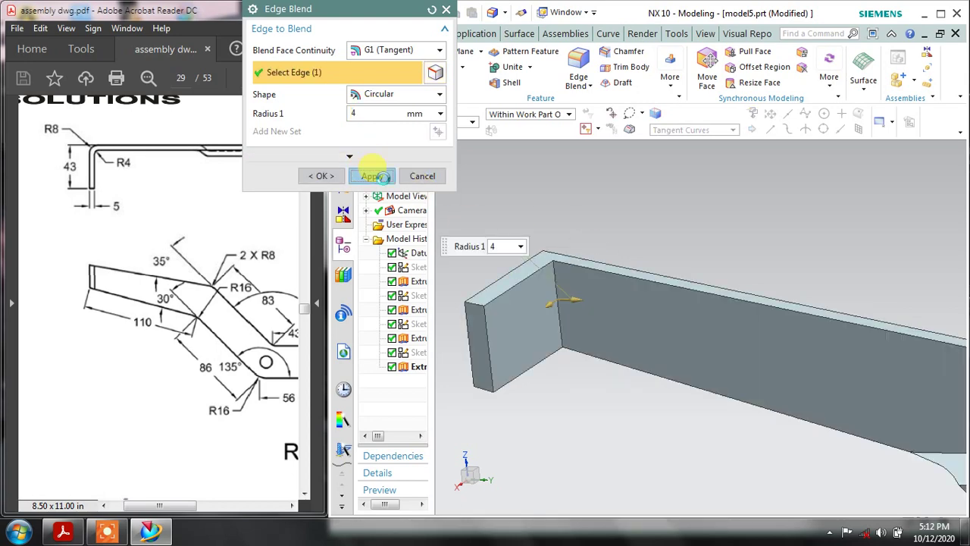
Round the flange's outer vertical corner edge with an 8 mm edge blend
{"action": "middle_click_drag", "start_coordinate": [485, 194], "coordinate": [550, 258]}
{"action": "left_click", "coordinate": [355, 114]}
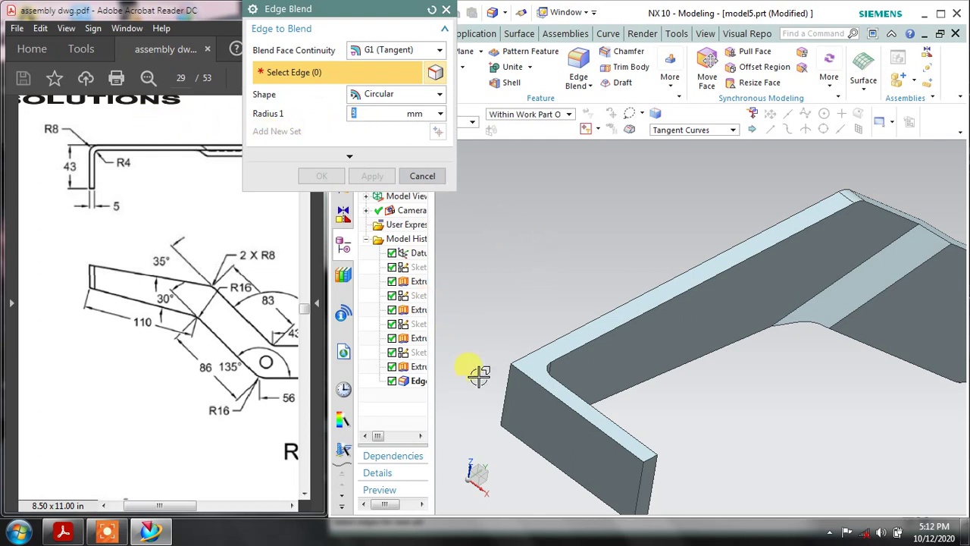
{"action": "left_click", "coordinate": [504, 388]}
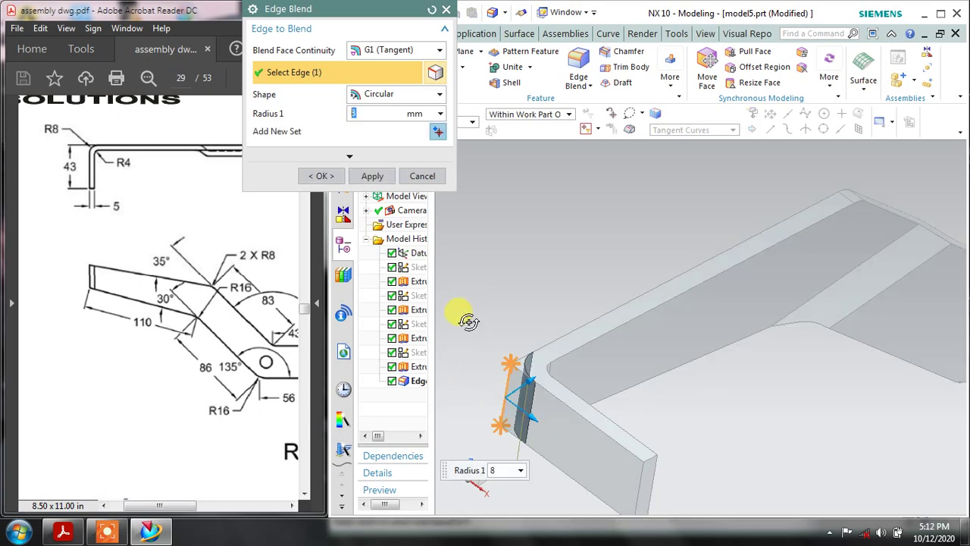
{"action": "scroll", "coordinate": [461, 316], "scroll_direction": "up", "scroll_amount": 2}
{"action": "left_click", "coordinate": [372, 175]}
{"action": "left_click", "coordinate": [423, 179]}
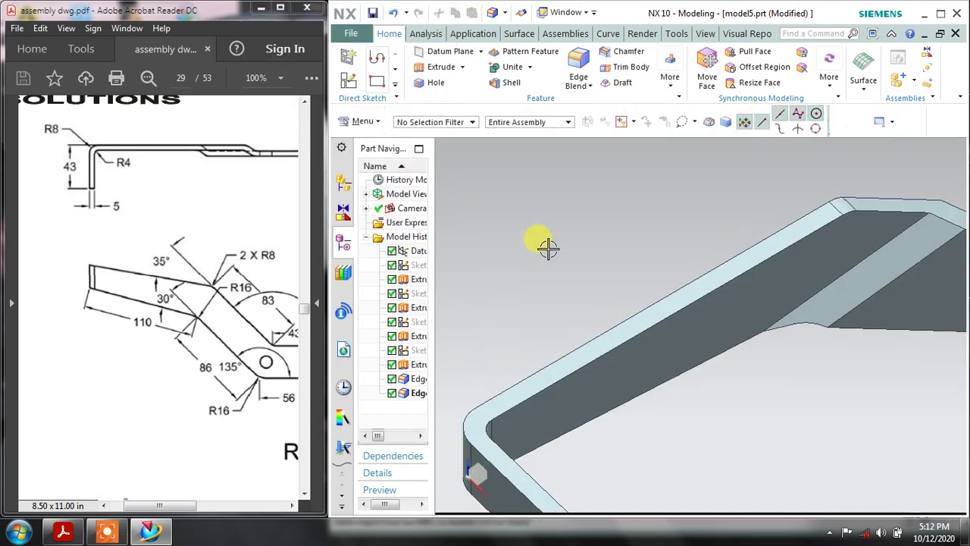
{"action": "middle_click_drag", "start_coordinate": [549, 249], "coordinate": [521, 234]}
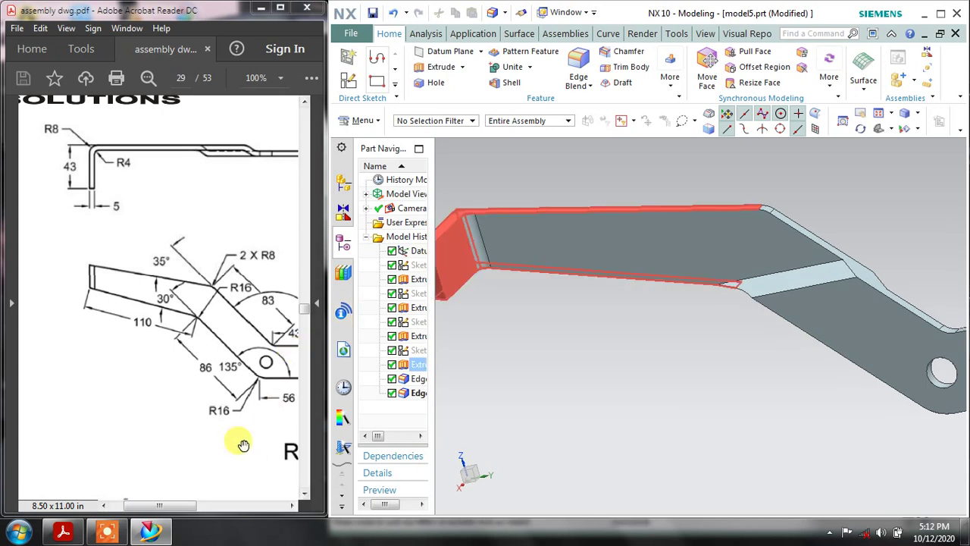
Turn the arm side-on and select the four edges along the angled bend
{"action": "mouse_move", "coordinate": [178, 505]}
{"action": "left_mouse_down"}
{"action": "mouse_move", "coordinate": [220, 516]}
{"action": "mouse_move", "coordinate": [244, 506]}
{"action": "left_mouse_up"}
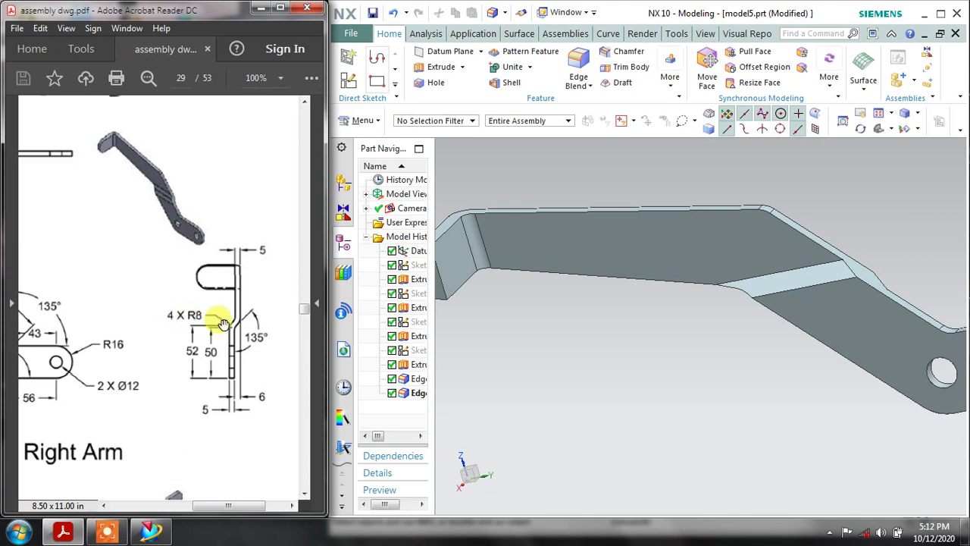
{"action": "middle_click_drag", "start_coordinate": [721, 318], "coordinate": [758, 326]}
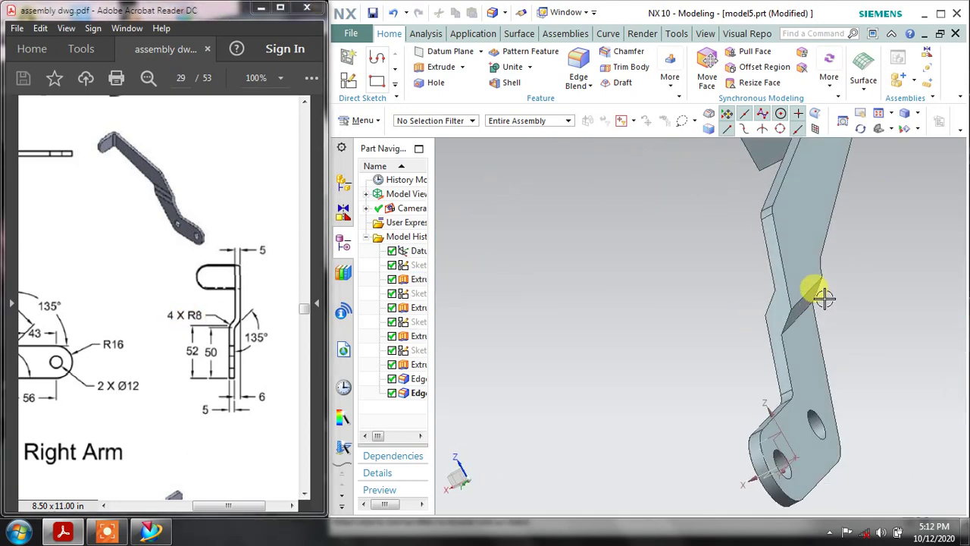
{"action": "middle_click_drag", "start_coordinate": [824, 298], "coordinate": [569, 146]}
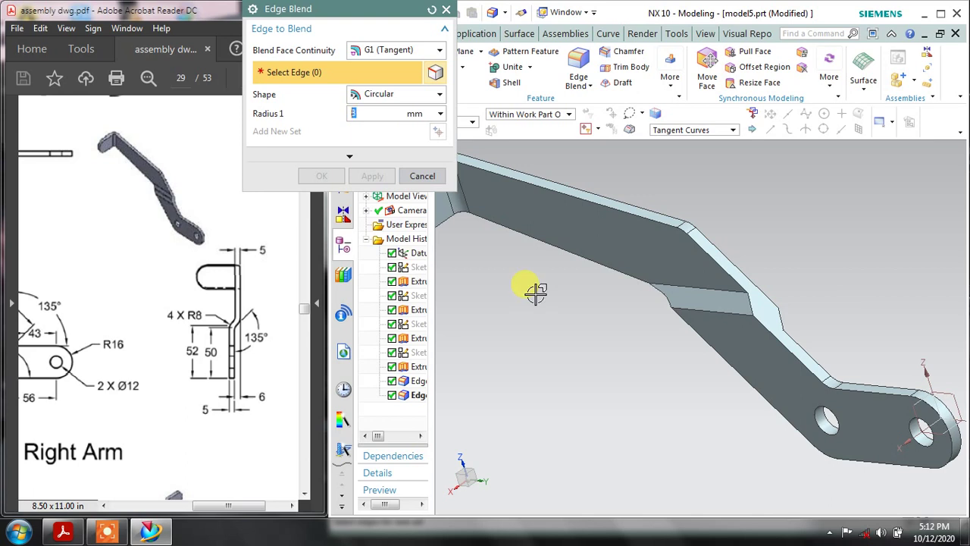
{"action": "left_click", "coordinate": [708, 306]}
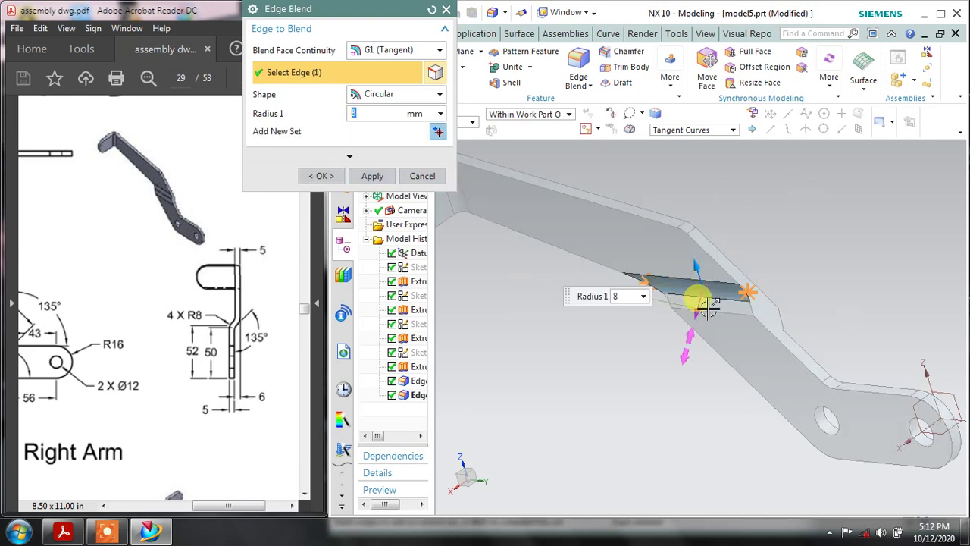
{"action": "left_click", "coordinate": [710, 305]}
{"action": "mouse_move", "coordinate": [713, 308]}
{"action": "middle_mouse_down"}
{"action": "mouse_move", "coordinate": [751, 288]}
{"action": "mouse_move", "coordinate": [724, 300]}
{"action": "middle_mouse_up"}
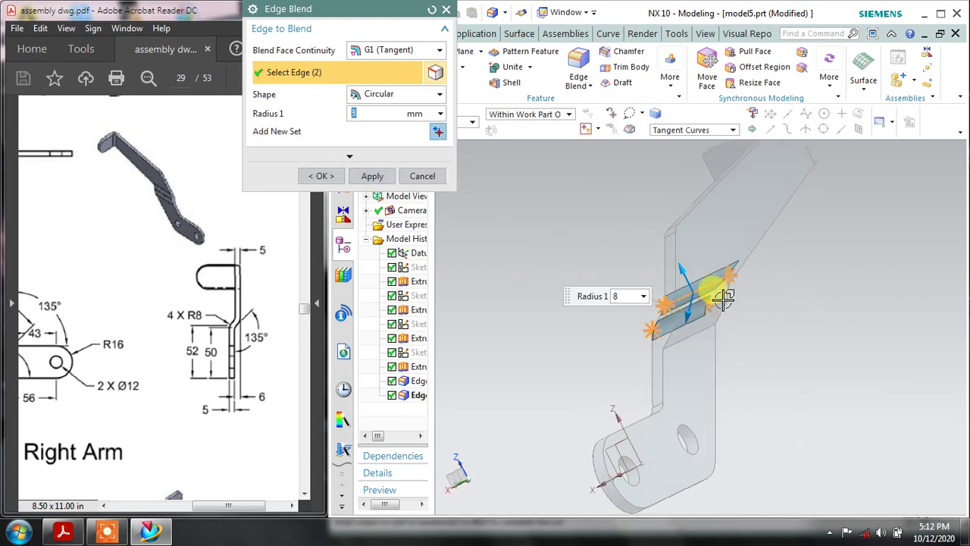
{"action": "left_click", "coordinate": [709, 327]}
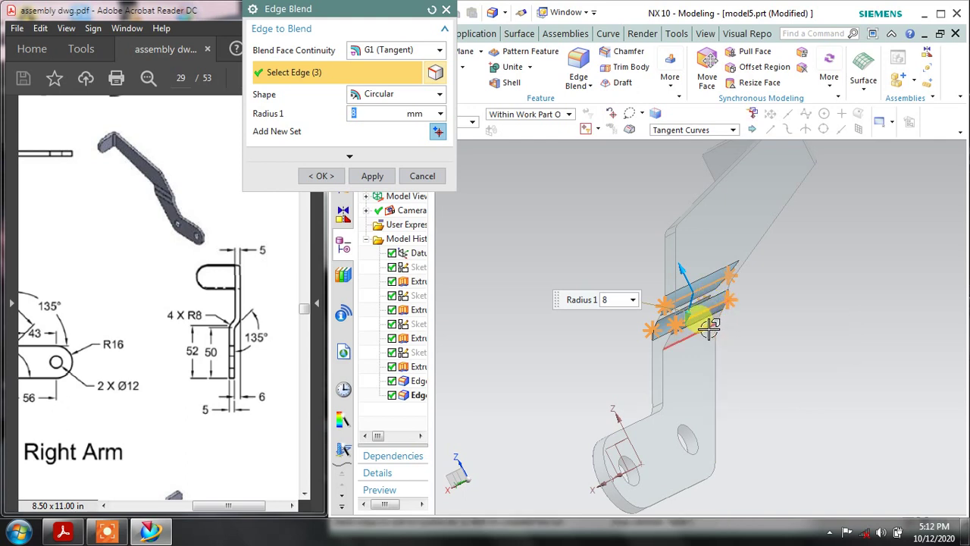
{"action": "left_click", "coordinate": [709, 328]}
Apply a circular 8 mm blend to the selected bend edges
{"action": "left_click", "coordinate": [394, 97]}
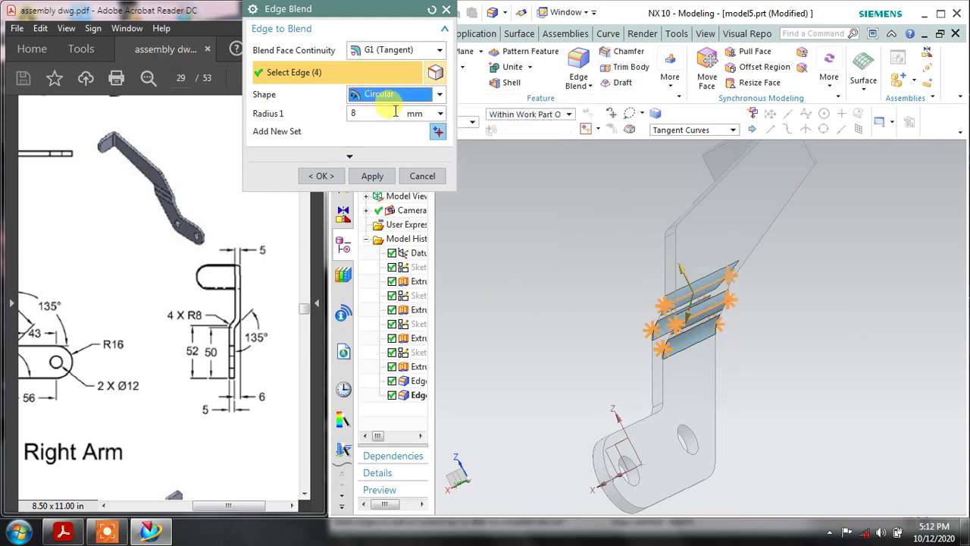
{"action": "left_click", "coordinate": [383, 112]}
{"action": "left_click", "coordinate": [371, 175]}
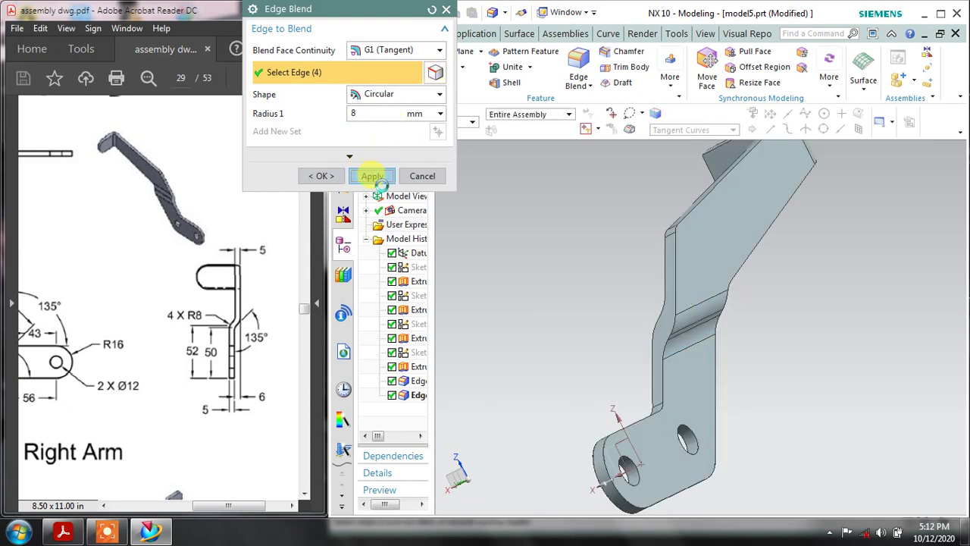
{"action": "left_click", "coordinate": [424, 177]}
{"action": "middle_click_drag", "start_coordinate": [725, 239], "coordinate": [796, 221]}
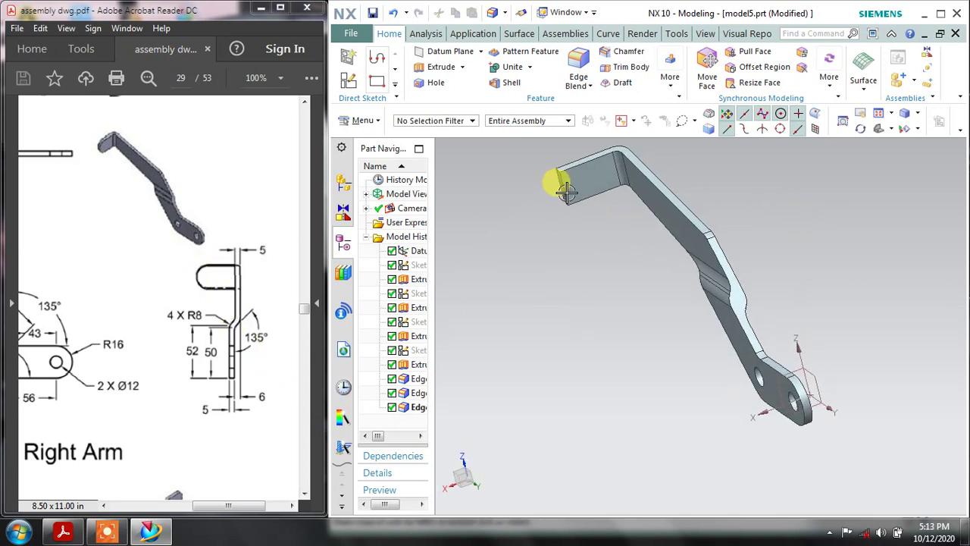
Zoom in on the flange's bent end and start a new 10 mm edge blend
{"action": "middle_click_drag", "start_coordinate": [558, 177], "coordinate": [591, 200]}
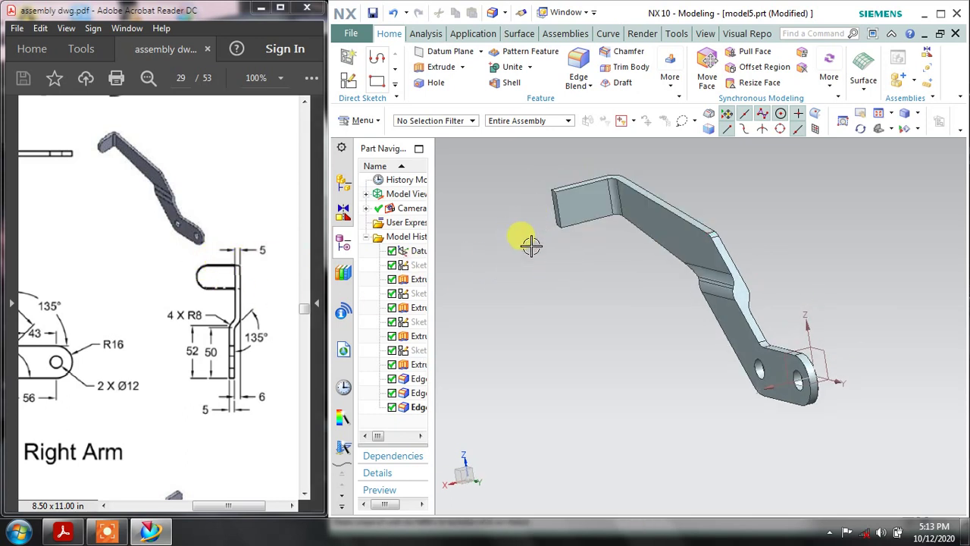
{"action": "scroll", "coordinate": [554, 265], "scroll_direction": "up", "scroll_amount": 5}
{"action": "scroll", "coordinate": [504, 164], "scroll_direction": "up", "scroll_amount": 2}
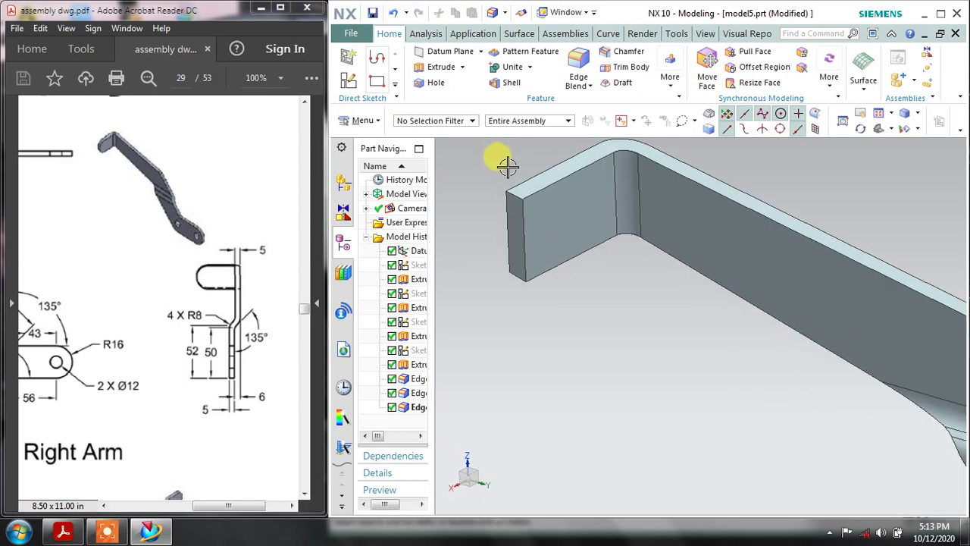
{"action": "middle_click_drag", "start_coordinate": [500, 163], "coordinate": [558, 213], "text": "shift"}
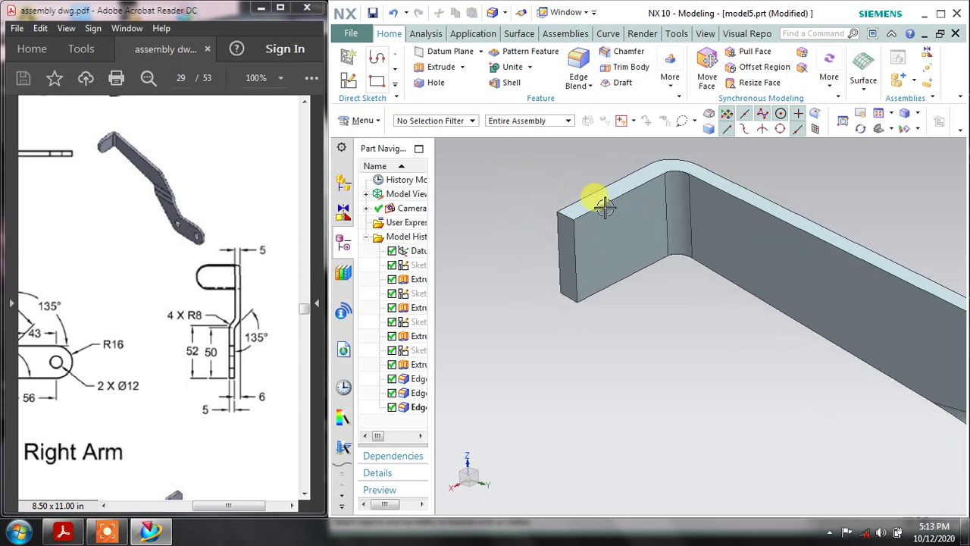
{"action": "left_click", "coordinate": [579, 66]}
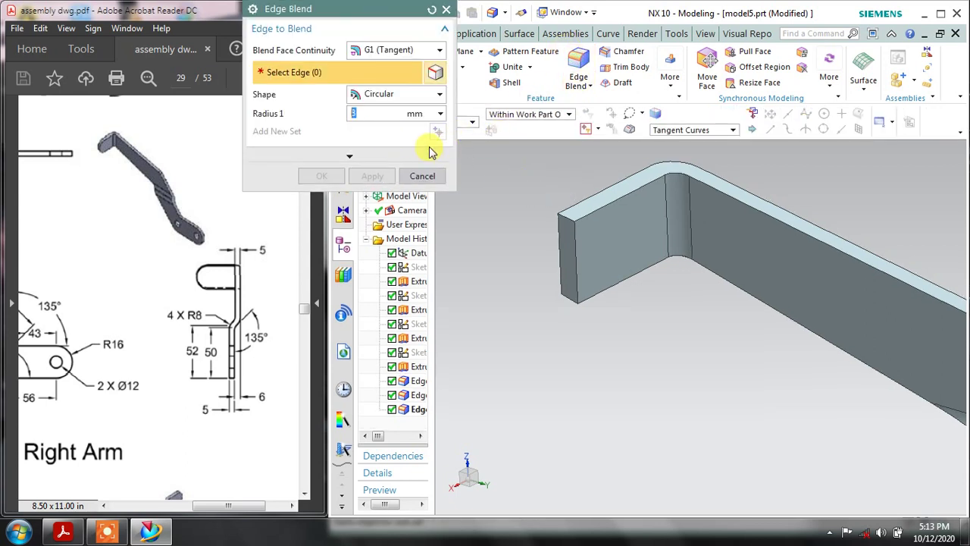
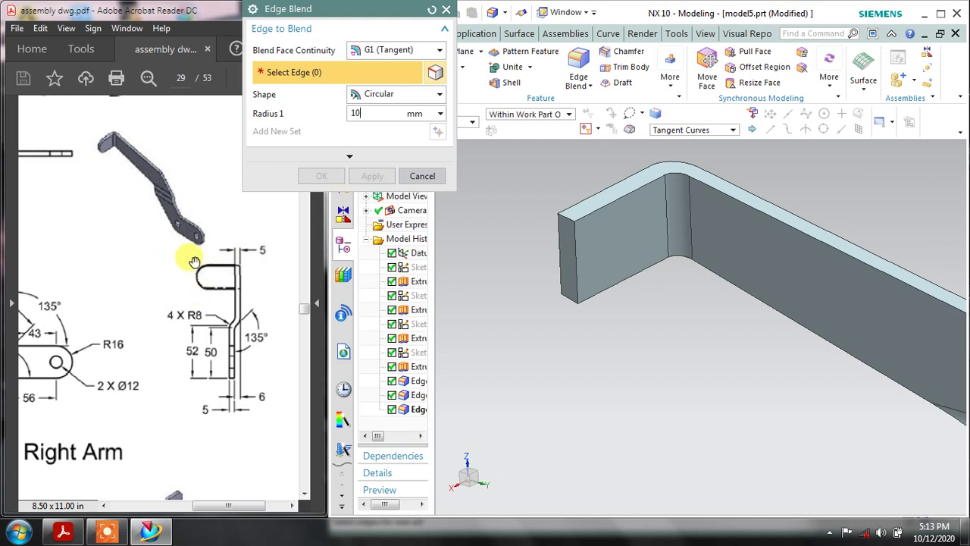
Round both tab-end edges with a 10 mm circular edge blend
{"action": "left_click", "coordinate": [563, 216]}
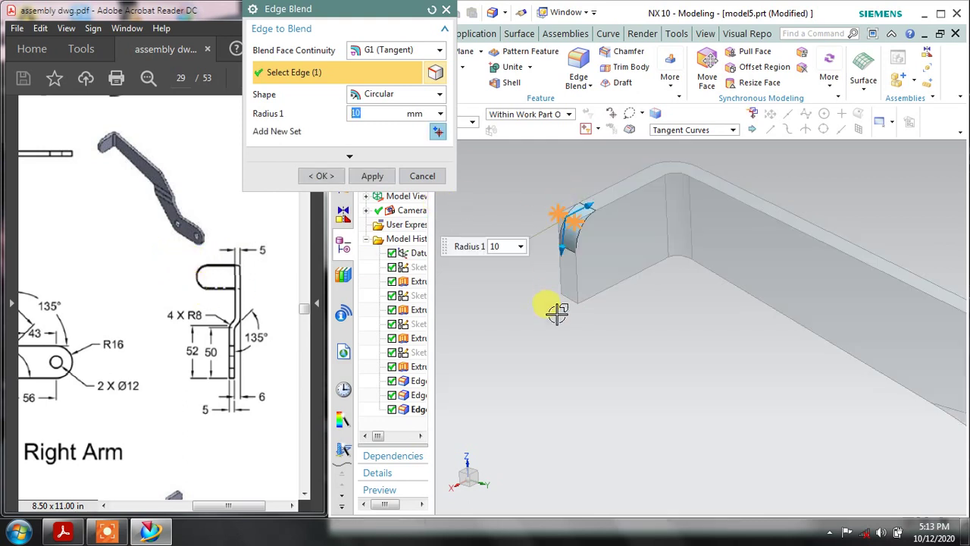
{"action": "left_click", "coordinate": [565, 305]}
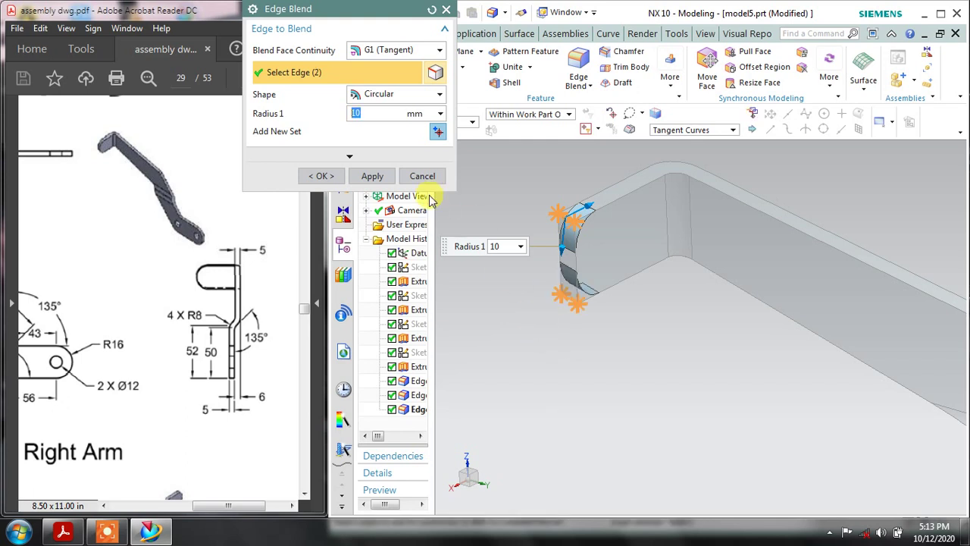
{"action": "left_click", "coordinate": [389, 94]}
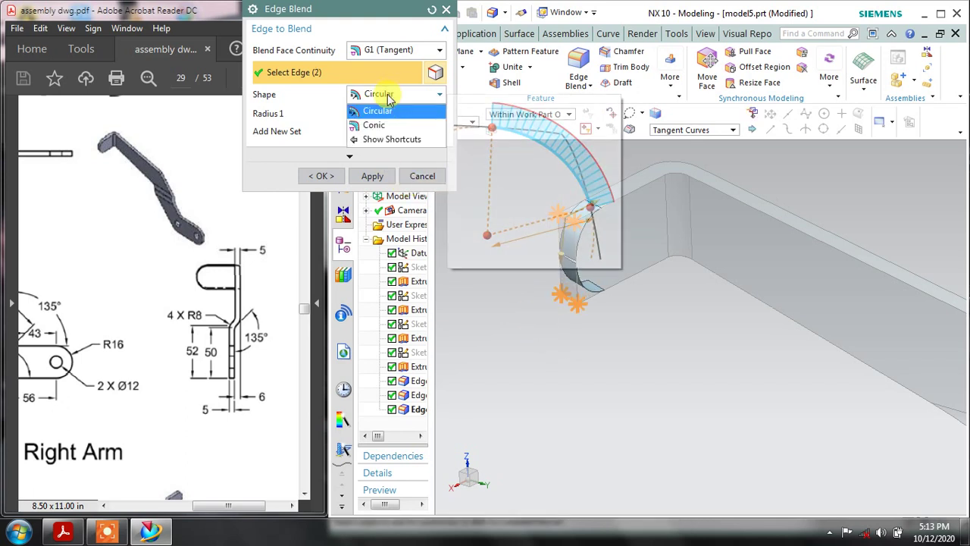
{"action": "left_click", "coordinate": [373, 177]}
{"action": "left_click", "coordinate": [373, 176]}
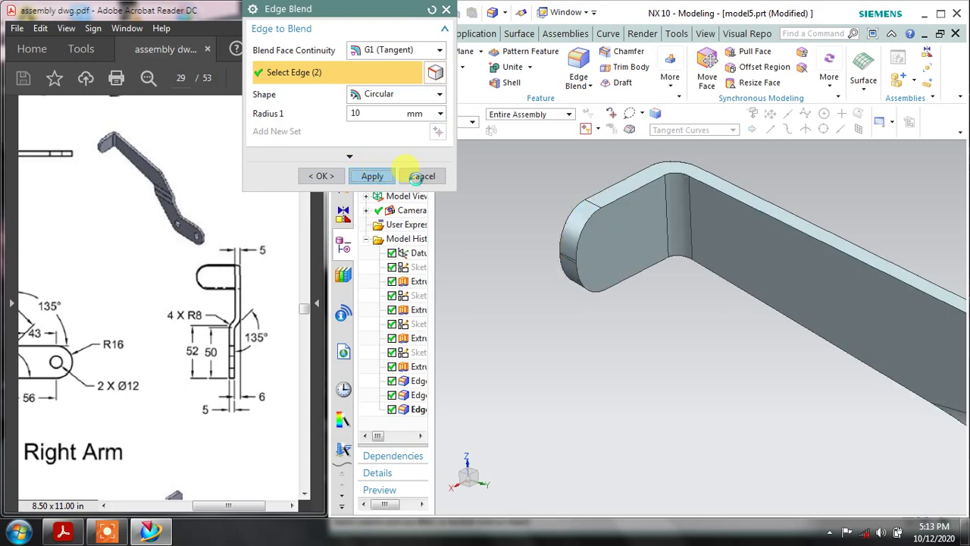
{"action": "left_click", "coordinate": [423, 177]}
{"action": "scroll", "coordinate": [682, 306], "scroll_direction": "down", "scroll_amount": 4}
{"action": "middle_click_drag", "start_coordinate": [683, 305], "coordinate": [600, 249]}
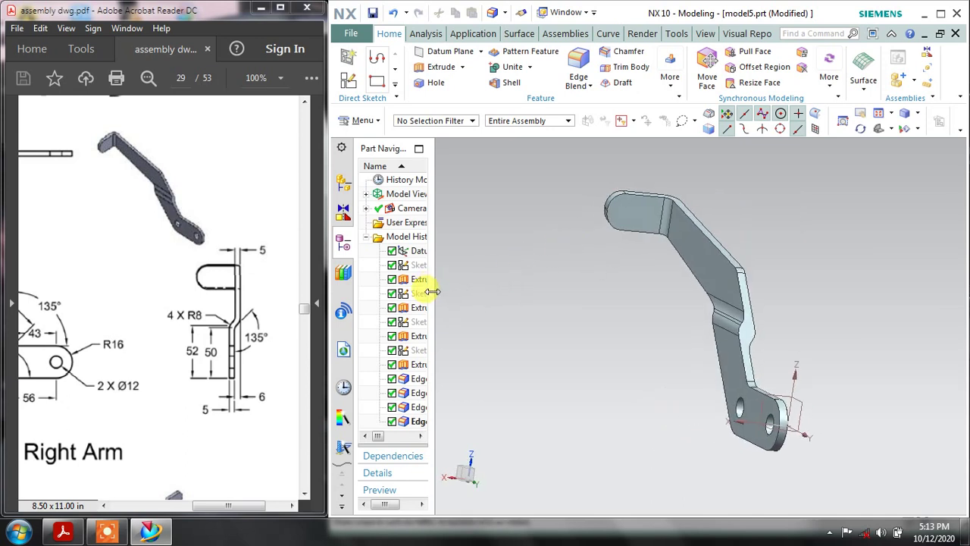
Widen the Part Navigator and select the Extrude (4) and Extrude (6) features together
{"action": "left_click_drag", "start_coordinate": [431, 292], "coordinate": [494, 294]}
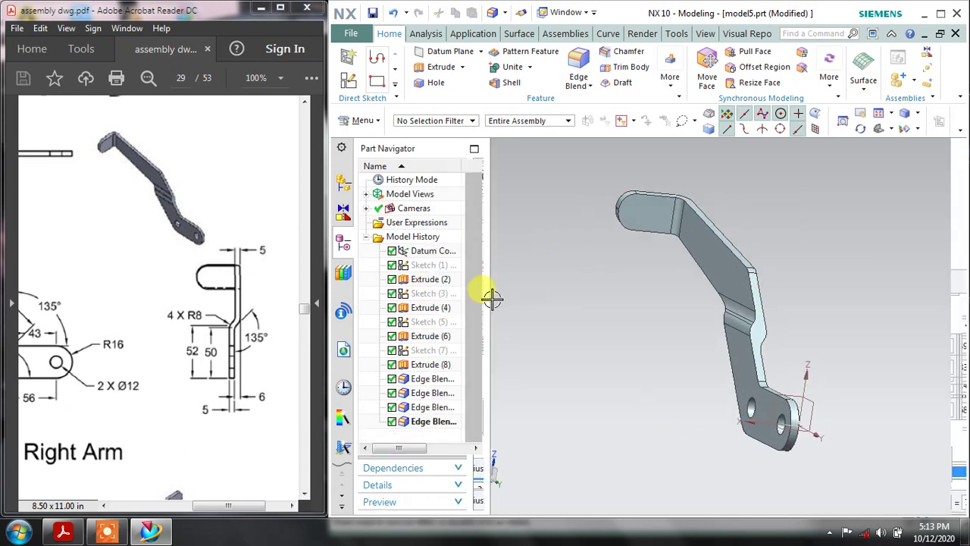
{"action": "left_click", "coordinate": [426, 282]}
{"action": "left_click", "coordinate": [428, 308]}
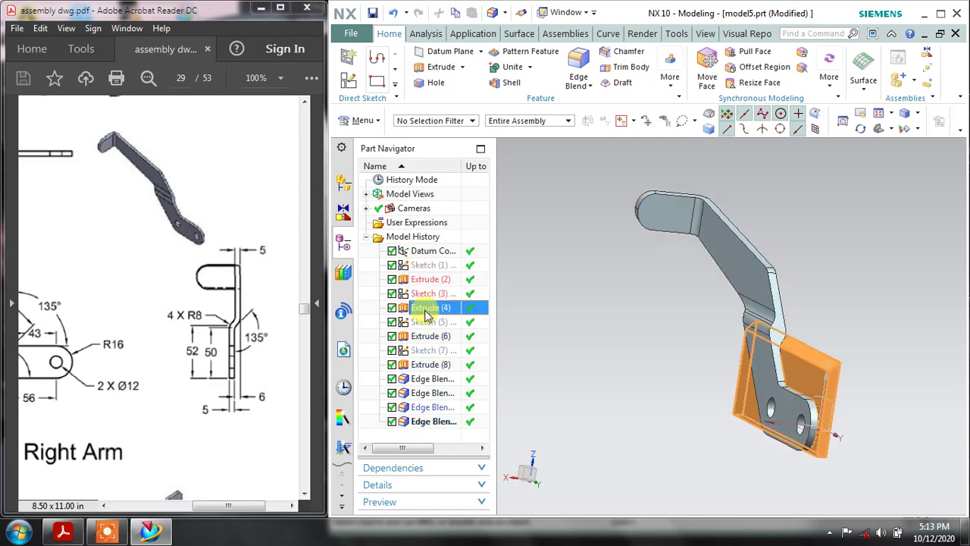
{"action": "left_click", "coordinate": [424, 339]}
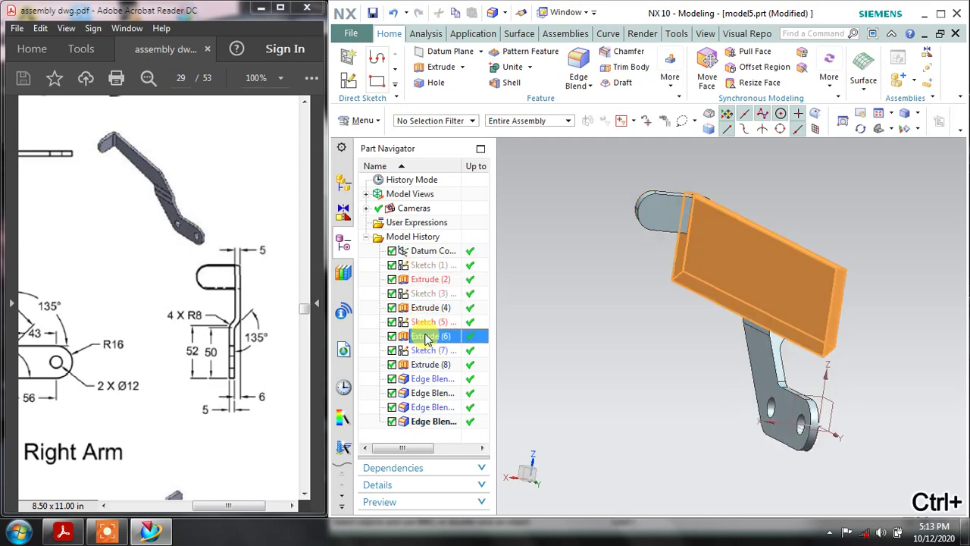
{"action": "left_click", "coordinate": [429, 310], "text": "ctrl"}
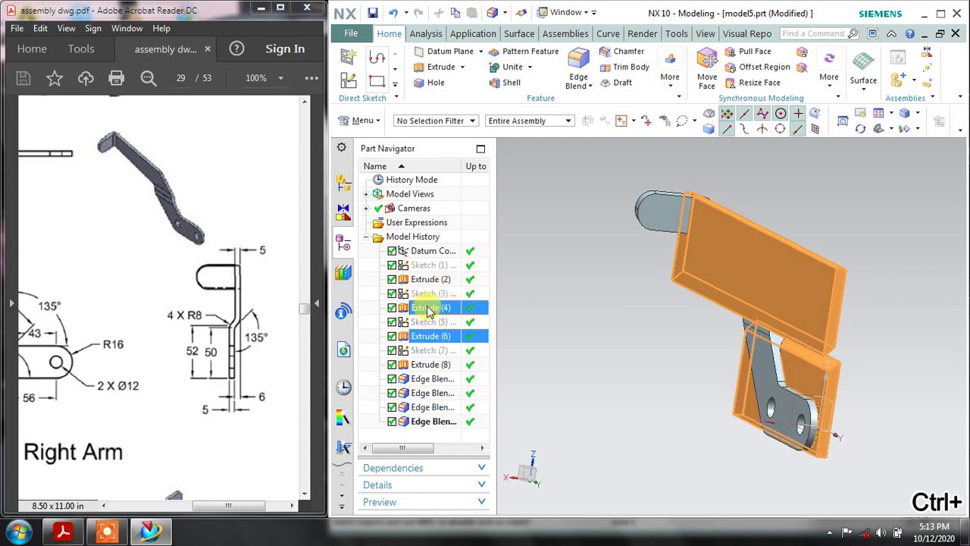
Assign a gold face colour to the selected Extrude (4) and Extrude (6) features
{"action": "right_click", "coordinate": [429, 311]}
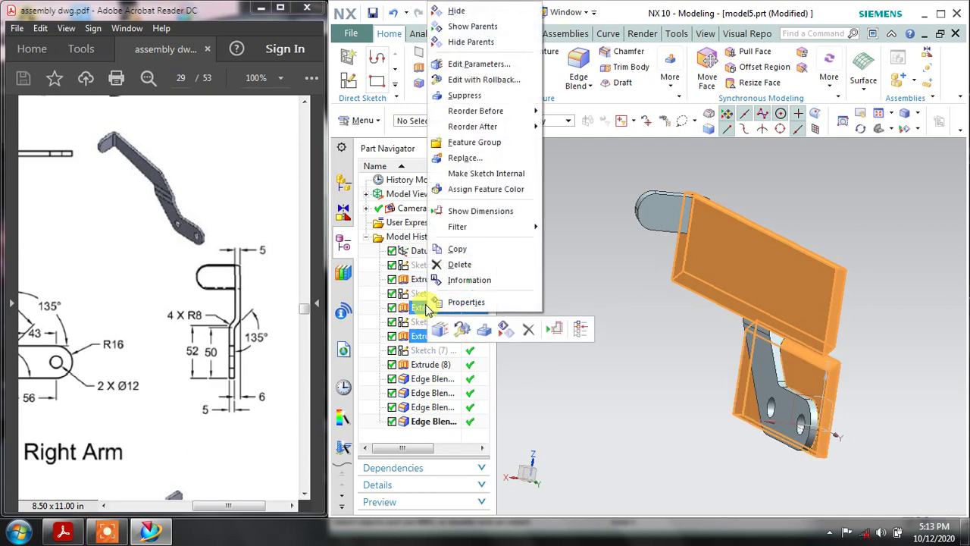
{"action": "left_click", "coordinate": [487, 191]}
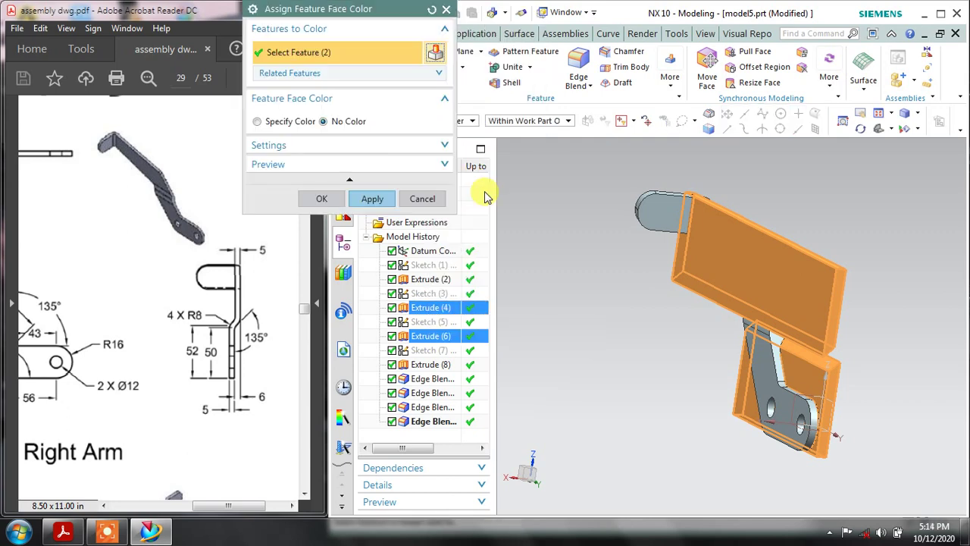
{"action": "left_click", "coordinate": [277, 123]}
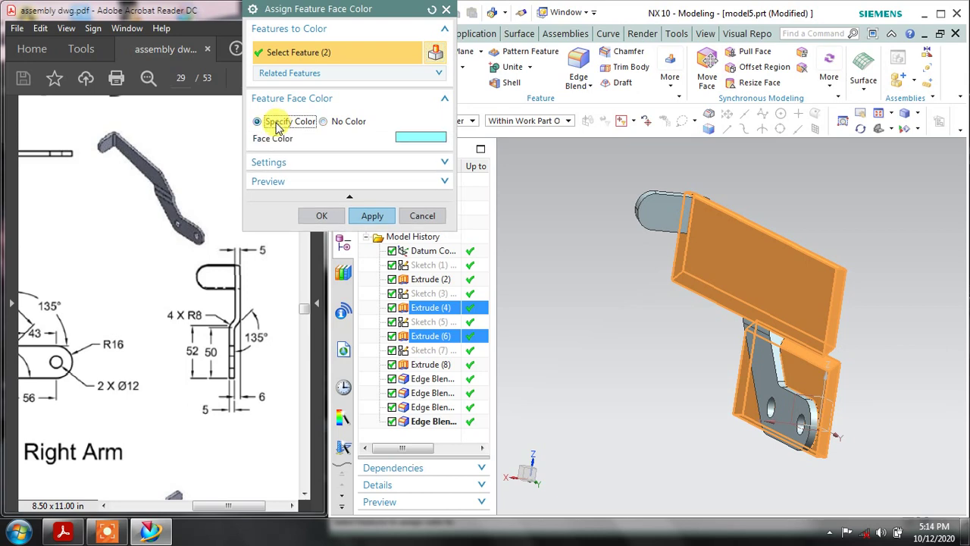
{"action": "left_click", "coordinate": [417, 136]}
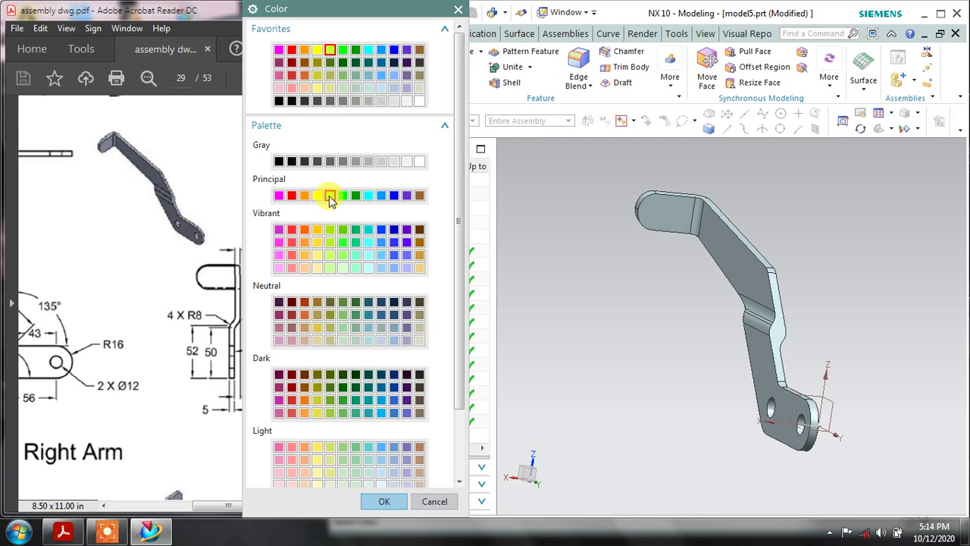
{"action": "left_click", "coordinate": [420, 256]}
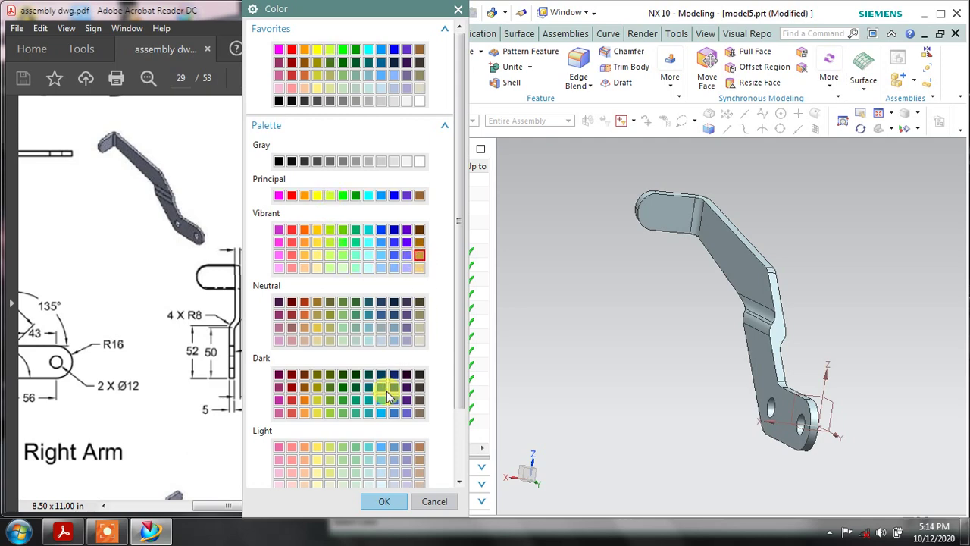
{"action": "left_click", "coordinate": [383, 501]}
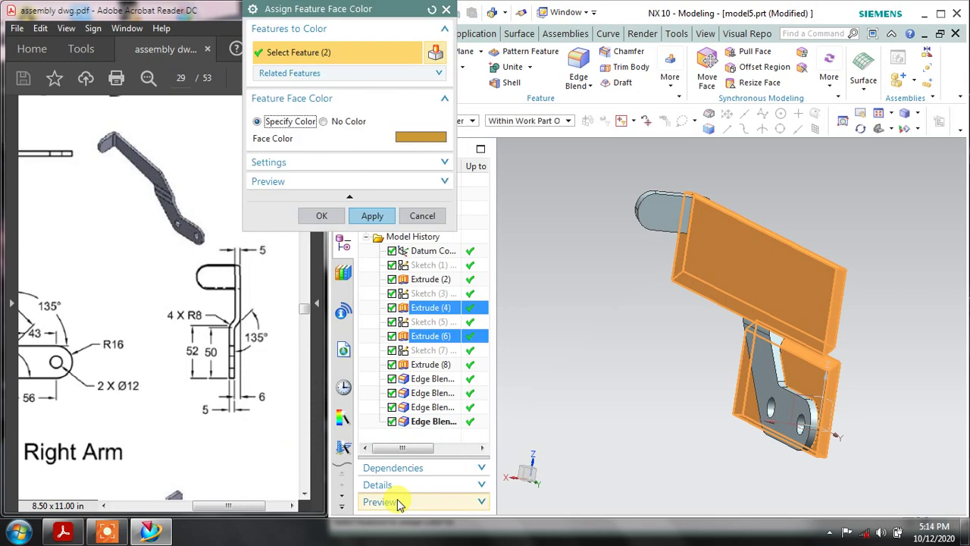
{"action": "left_click", "coordinate": [372, 215]}
{"action": "middle_click_drag", "start_coordinate": [613, 273], "coordinate": [624, 250]}
{"action": "left_click", "coordinate": [417, 216]}
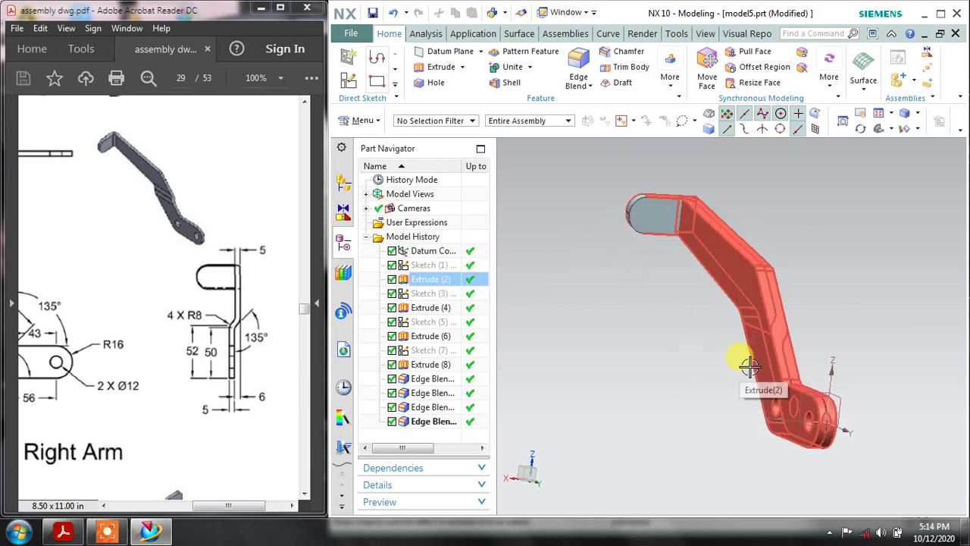
Give the Extrude (2) main body feature the same gold face colour
{"action": "middle_click_drag", "start_coordinate": [732, 364], "coordinate": [805, 303]}
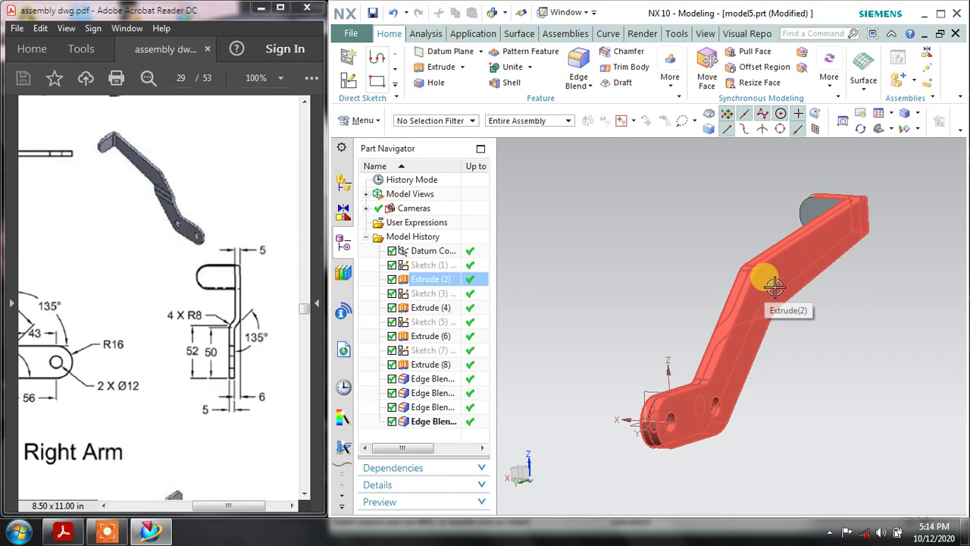
{"action": "middle_click_drag", "start_coordinate": [774, 287], "coordinate": [819, 303]}
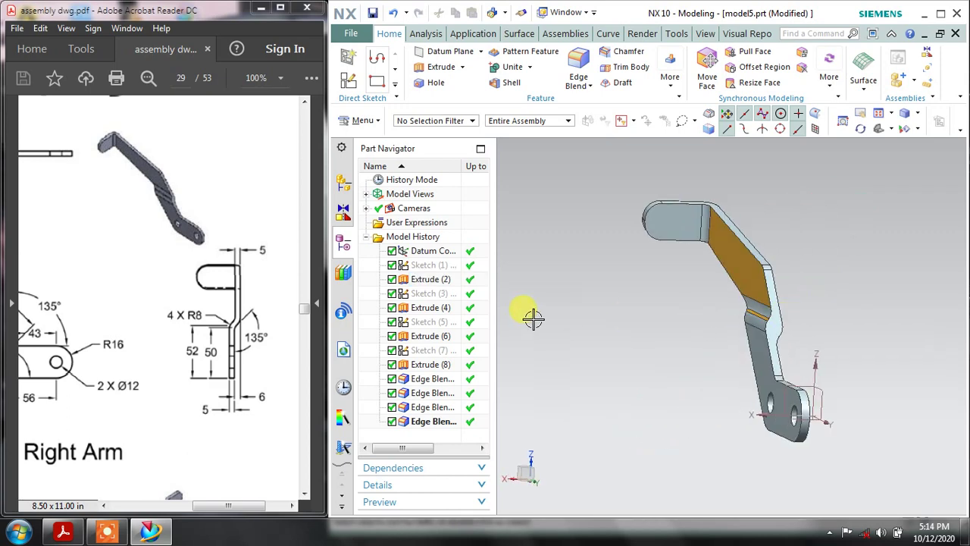
{"action": "left_click", "coordinate": [441, 280]}
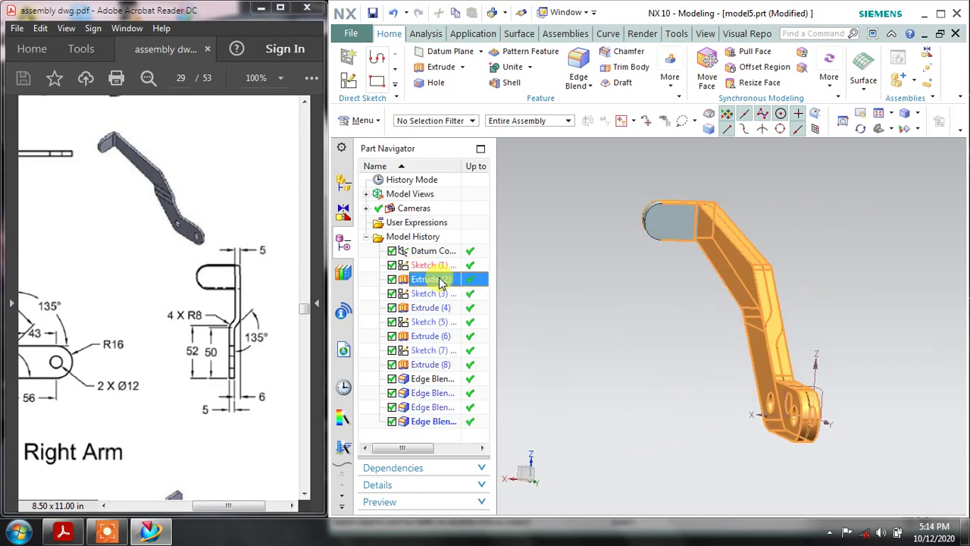
{"action": "right_click", "coordinate": [440, 281]}
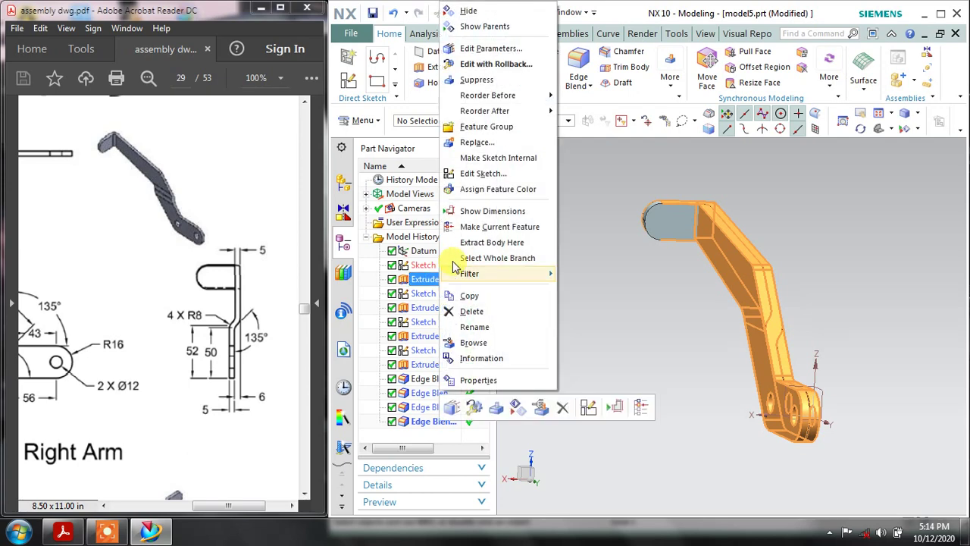
{"action": "left_click", "coordinate": [482, 190]}
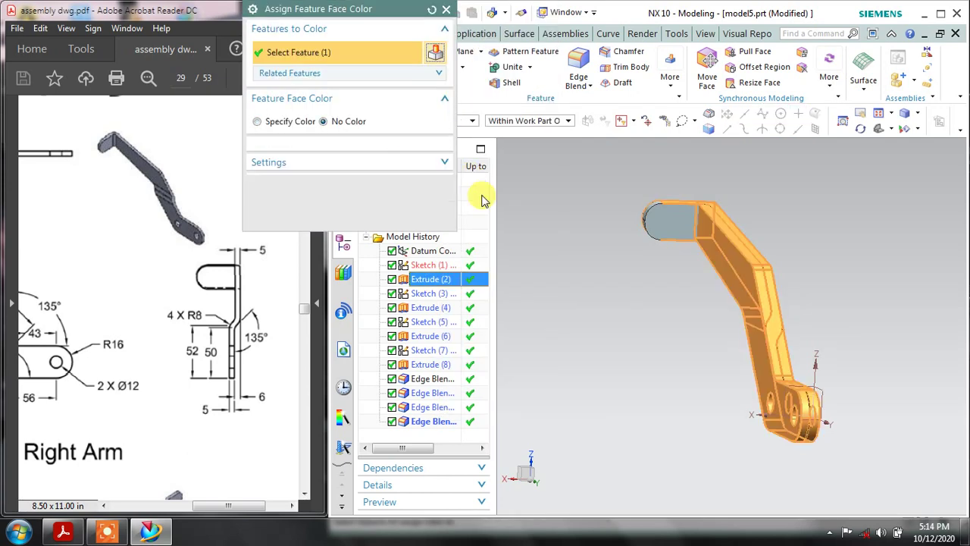
{"action": "left_click", "coordinate": [259, 121]}
{"action": "left_click", "coordinate": [428, 147]}
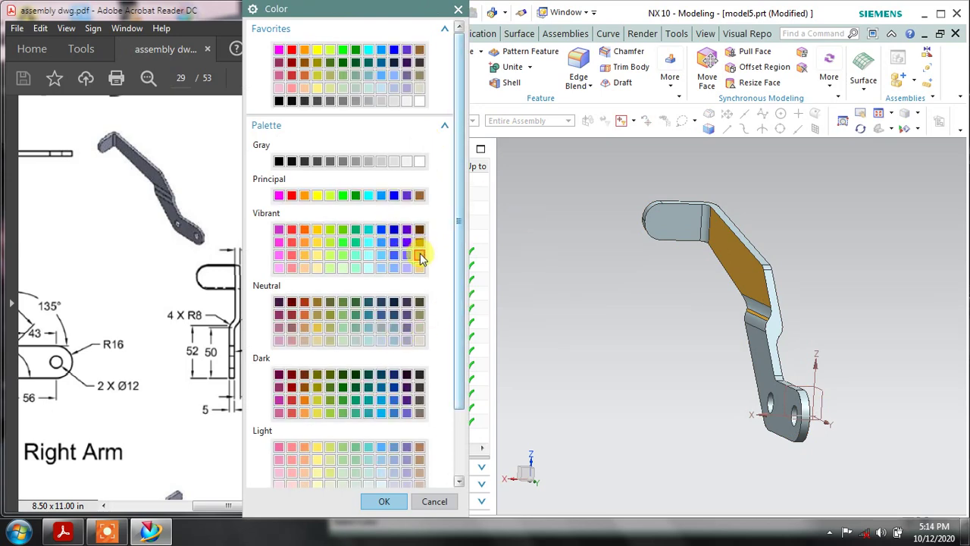
{"action": "left_click", "coordinate": [421, 257]}
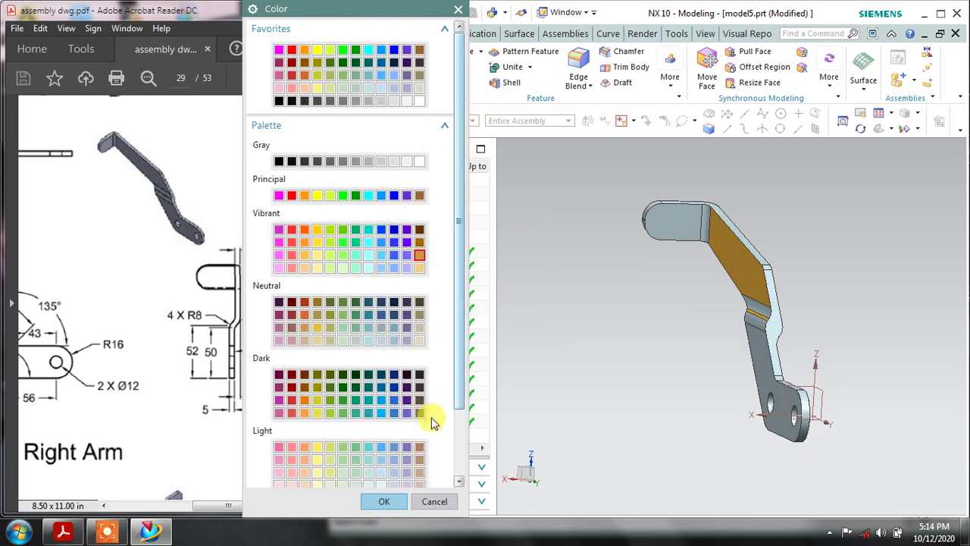
{"action": "left_click", "coordinate": [389, 503]}
{"action": "left_click", "coordinate": [372, 216]}
{"action": "left_click", "coordinate": [420, 214]}
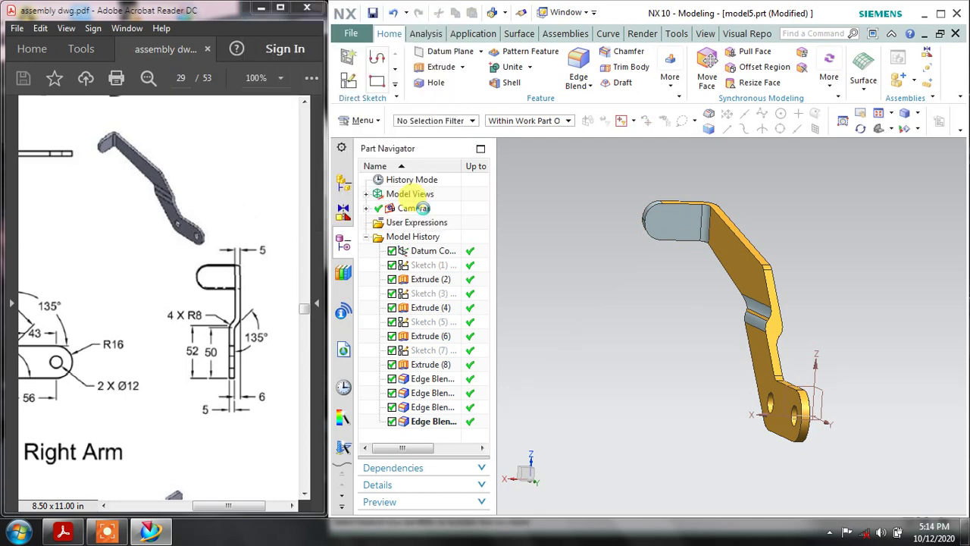
{"action": "middle_click_drag", "start_coordinate": [599, 231], "coordinate": [609, 213]}
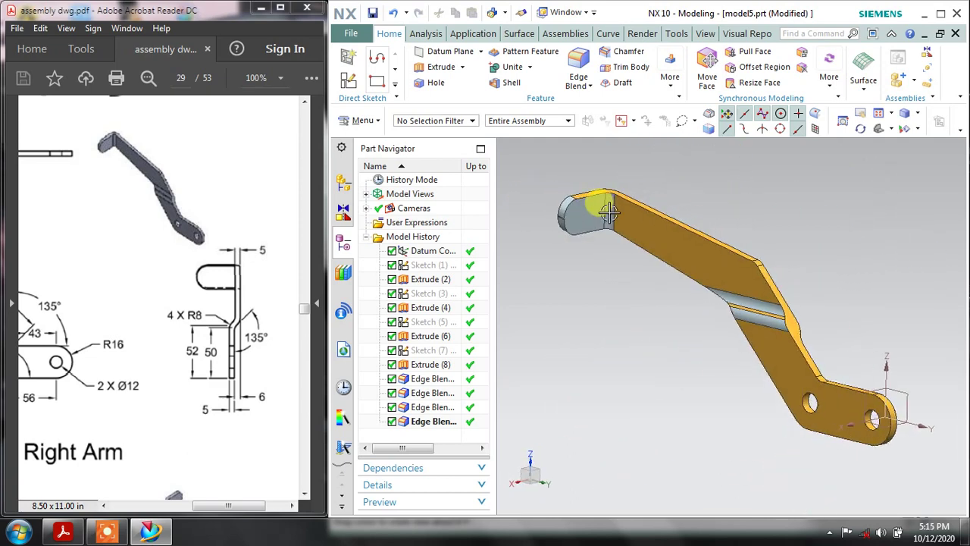
Turn on True Shading and orbit the gold bracket on its reflective floor
{"action": "right_click", "coordinate": [610, 279]}
{"action": "left_click", "coordinate": [624, 156]}
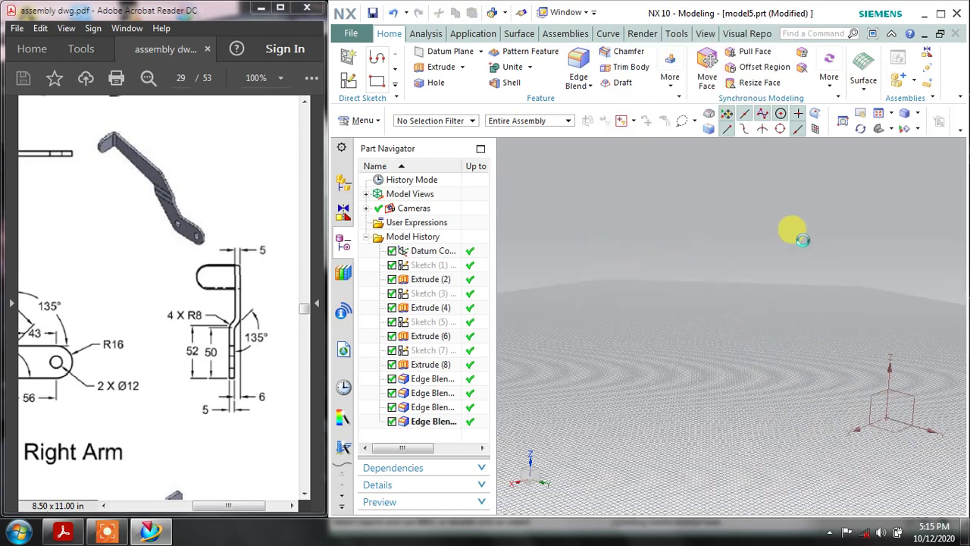
{"action": "middle_click_drag", "start_coordinate": [826, 261], "coordinate": [573, 287]}
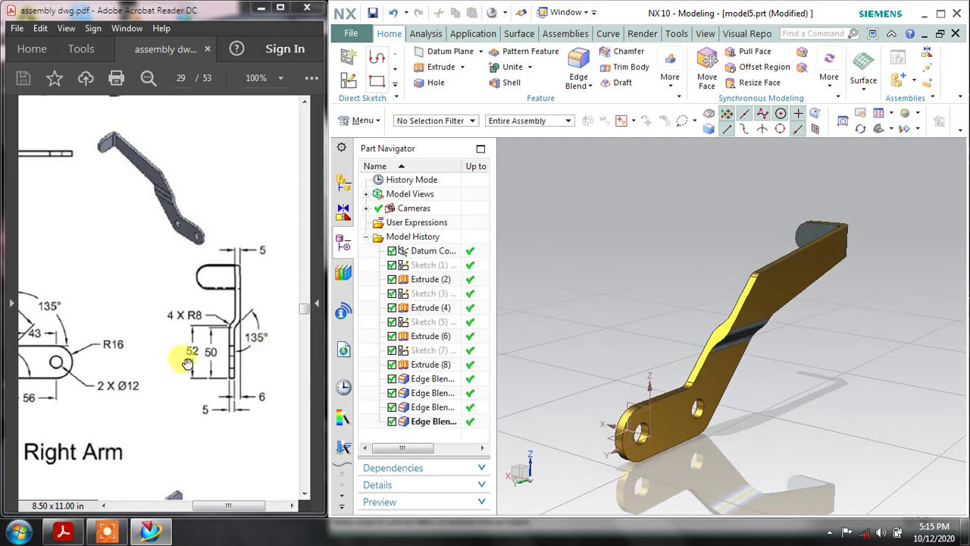
{"action": "left_click_drag", "start_coordinate": [145, 352], "coordinate": [190, 291]}
{"action": "scroll", "coordinate": [190, 292], "scroll_direction": "down", "scroll_amount": 4}
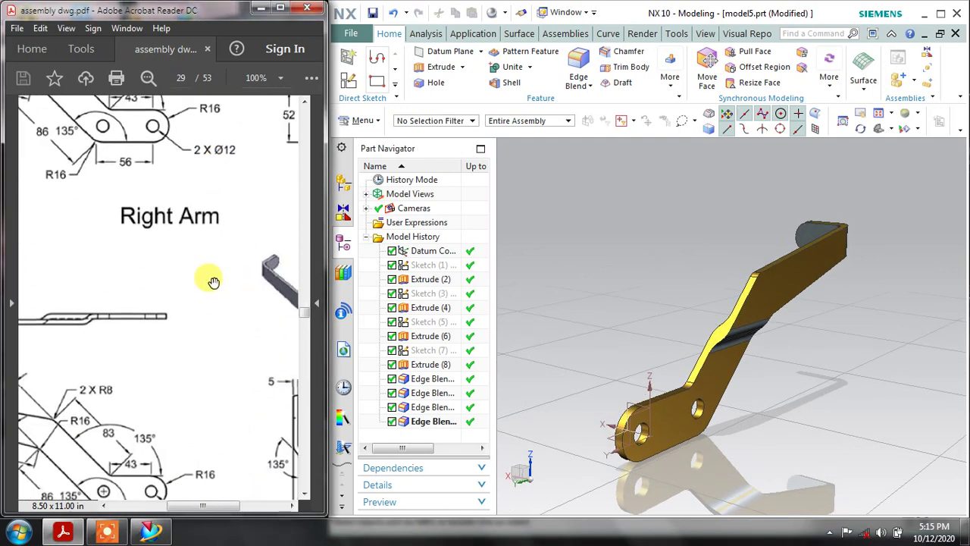
{"action": "scroll", "coordinate": [205, 282], "scroll_direction": "down", "scroll_amount": 4}
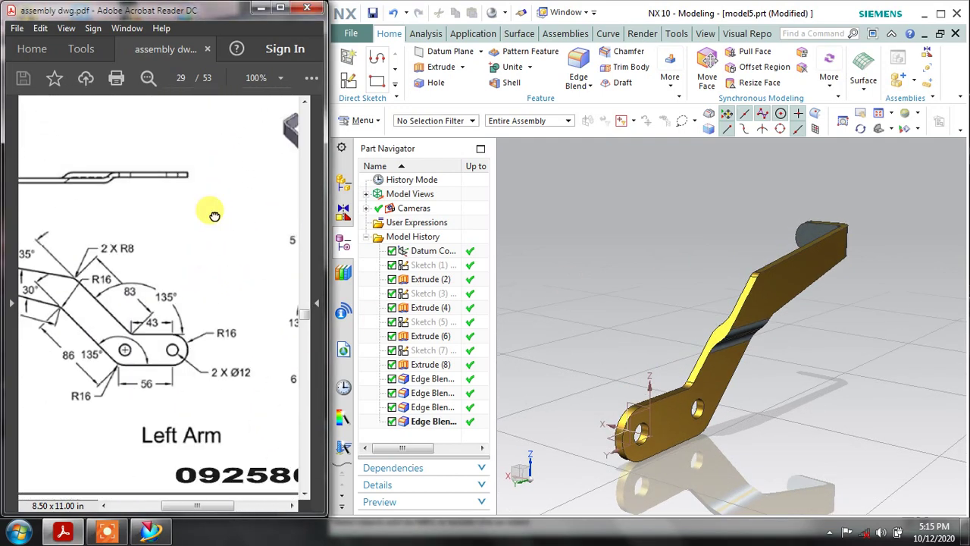
{"action": "scroll", "coordinate": [210, 210], "scroll_direction": "up", "scroll_amount": 5}
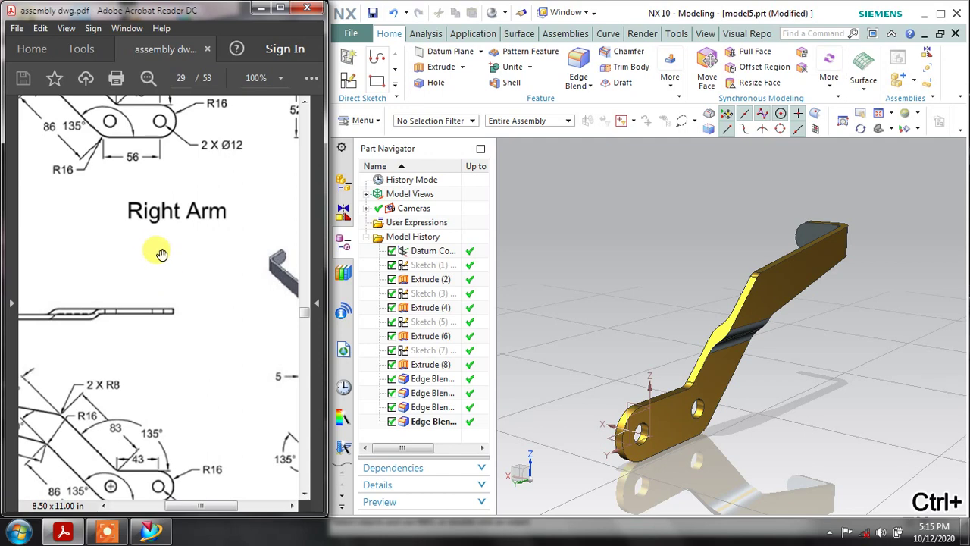
{"action": "scroll", "coordinate": [159, 254], "scroll_direction": "down", "scroll_amount": 2, "text": "ctrl"}
{"action": "scroll", "coordinate": [162, 347], "scroll_direction": "up", "scroll_amount": 2}
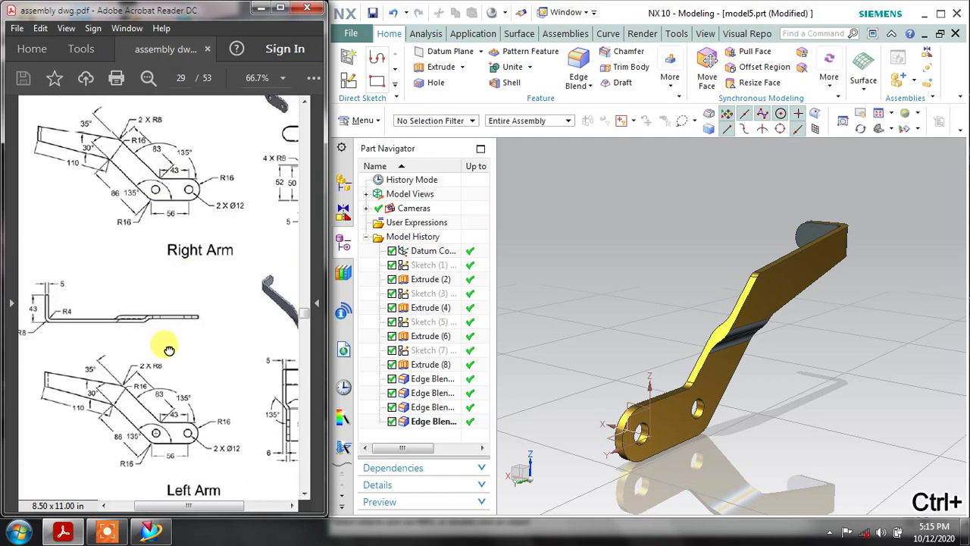
{"action": "scroll", "coordinate": [191, 353], "scroll_direction": "right", "scroll_amount": 1}
{"action": "scroll", "coordinate": [190, 353], "scroll_direction": "up", "scroll_amount": 1}
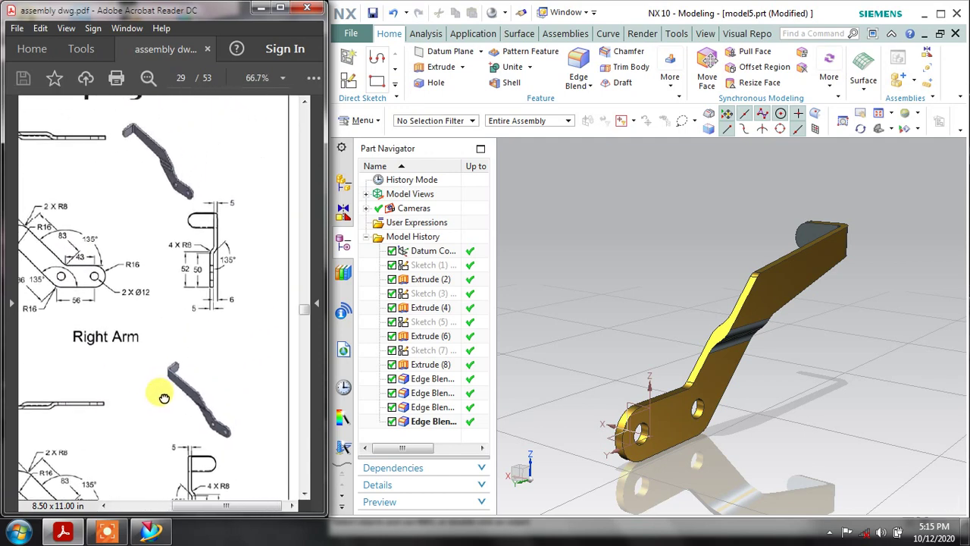
{"action": "scroll", "coordinate": [163, 392], "scroll_direction": "right", "scroll_amount": 1}
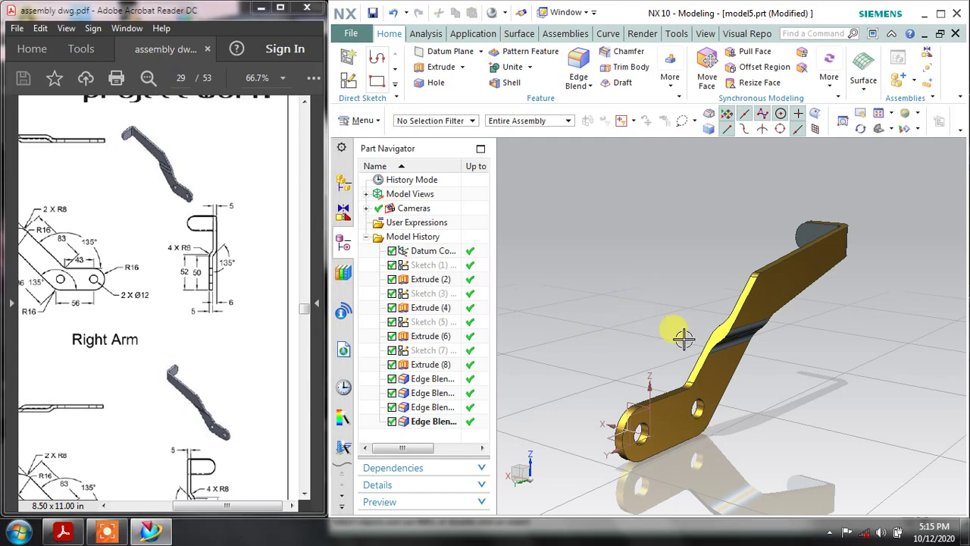
{"action": "mouse_move", "coordinate": [641, 233]}
{"action": "middle_mouse_down"}
{"action": "mouse_move", "coordinate": [644, 260]}
{"action": "mouse_move", "coordinate": [632, 235]}
{"action": "middle_mouse_up"}
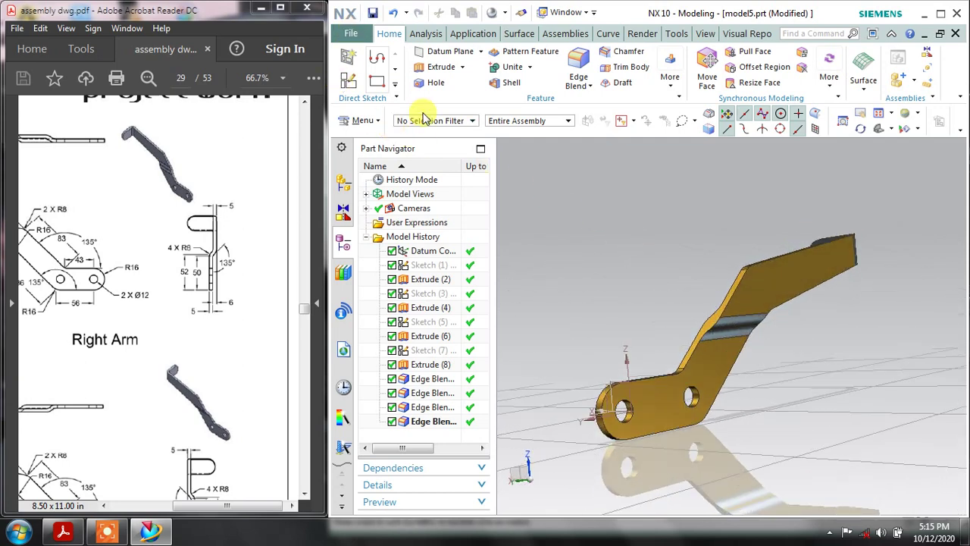
Save the part with the name RIGHT ARM
{"action": "key", "text": "ctrl+s"}
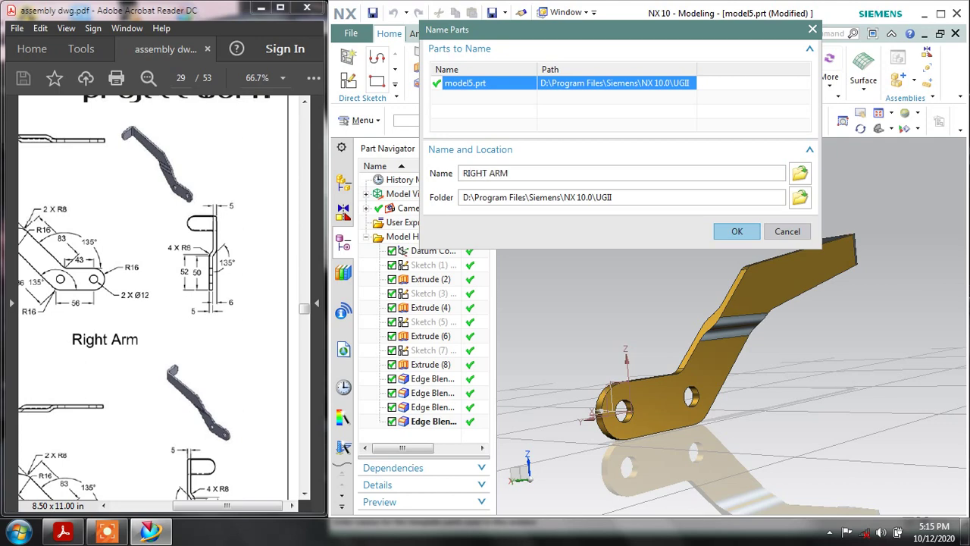
{"action": "left_click", "coordinate": [739, 233]}
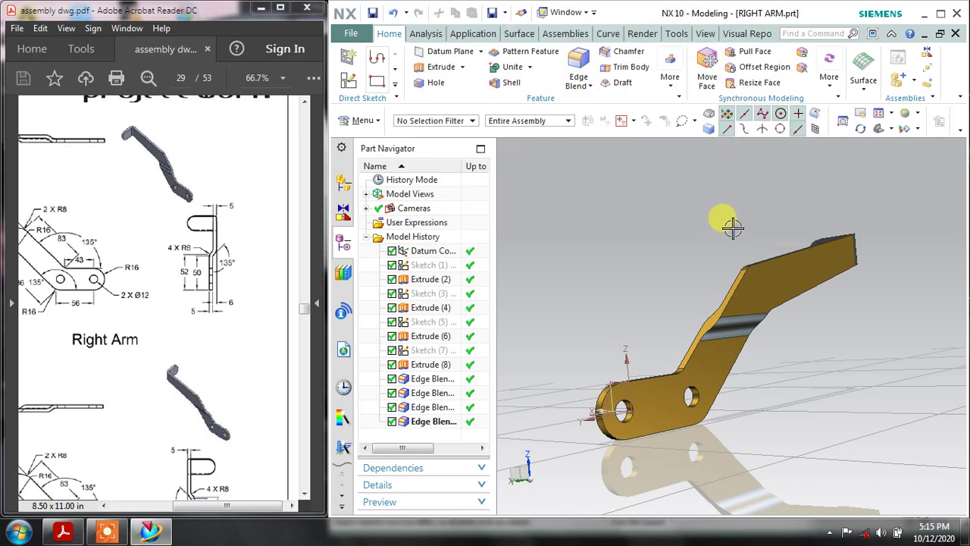
{"action": "middle_click_drag", "start_coordinate": [732, 223], "coordinate": [809, 214]}
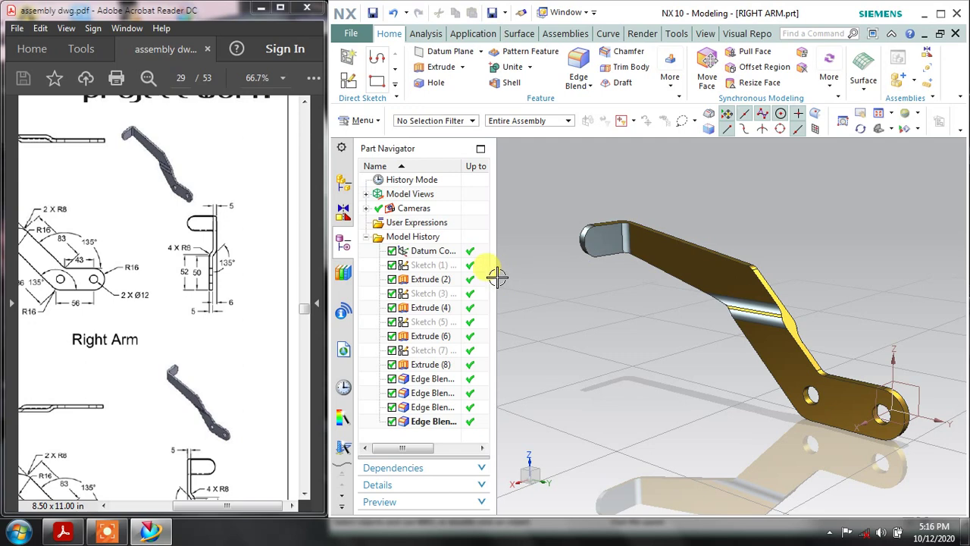
Narrow the Part Navigator, maximise the NX window and switch to full-screen display
{"action": "left_click_drag", "start_coordinate": [496, 275], "coordinate": [461, 275]}
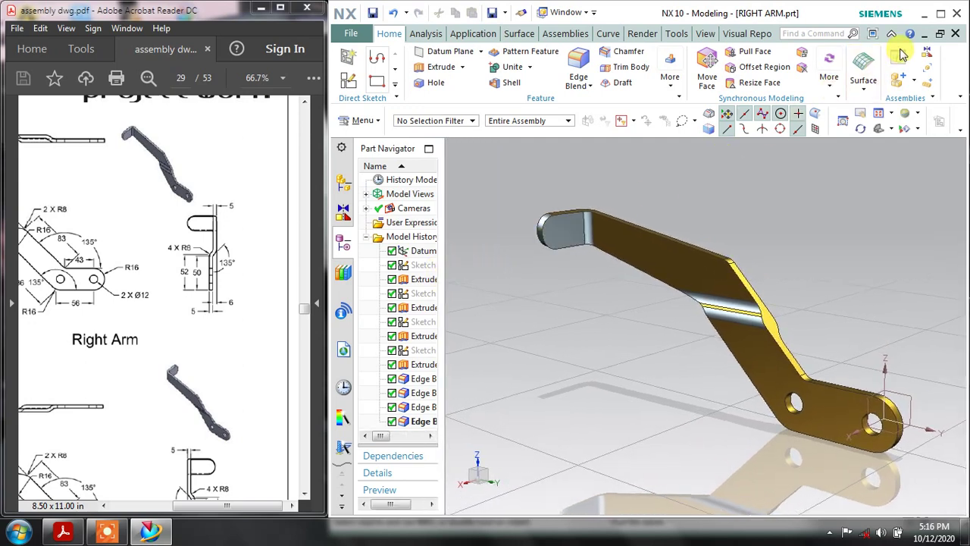
{"action": "left_click", "coordinate": [941, 14]}
{"action": "middle_click_drag", "start_coordinate": [821, 251], "coordinate": [806, 253]}
{"action": "key", "text": "ctrl+s"}
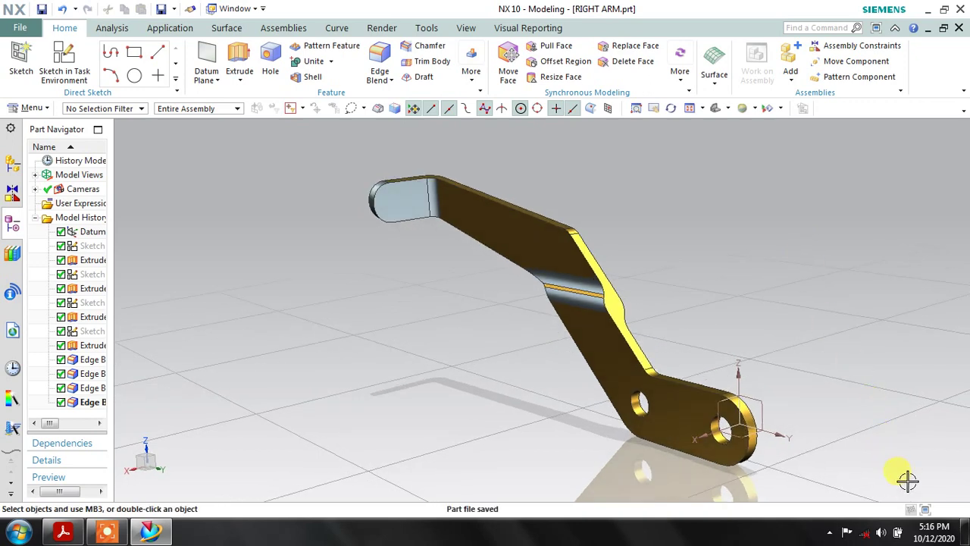
{"action": "left_click", "coordinate": [927, 510]}
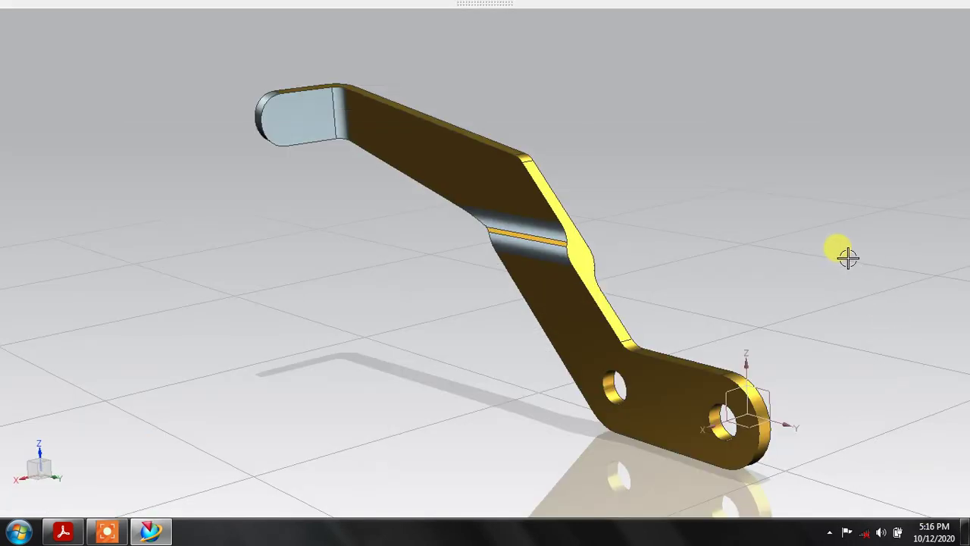
{"action": "middle_click_drag", "start_coordinate": [847, 256], "coordinate": [858, 253]}
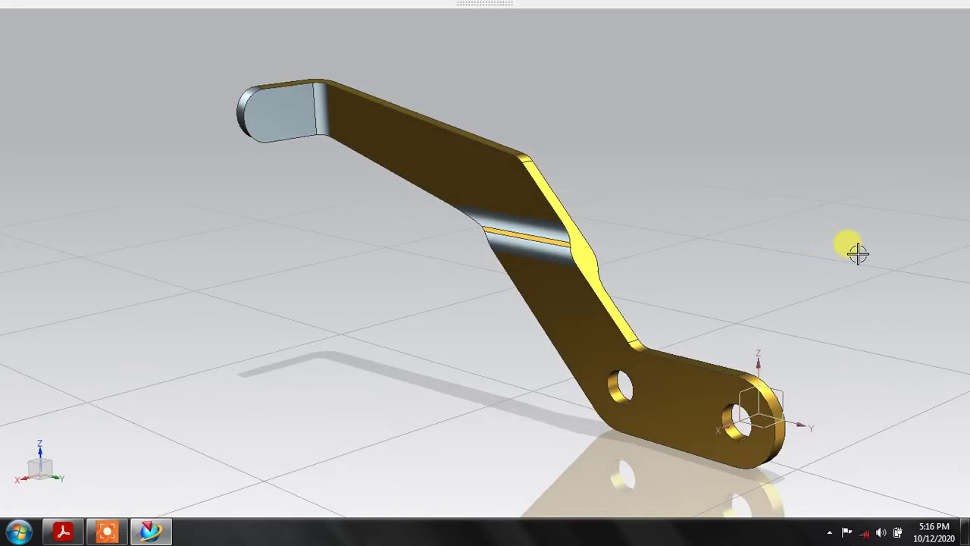